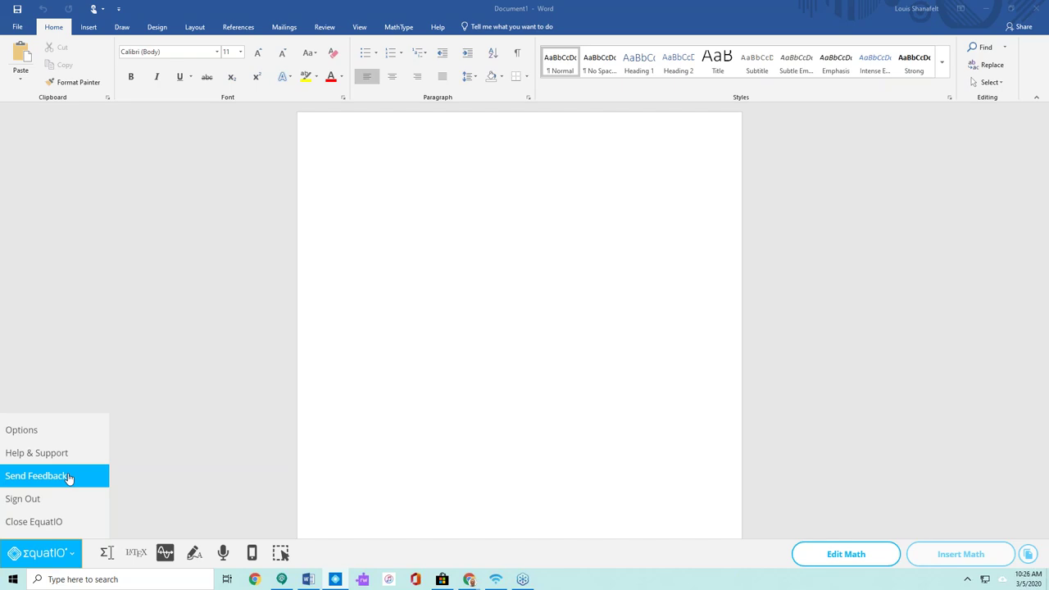
Open the EquatIO feedback form, highlight the technical support contact address and close the form.
{"action": "left_click", "coordinate": [73, 480]}
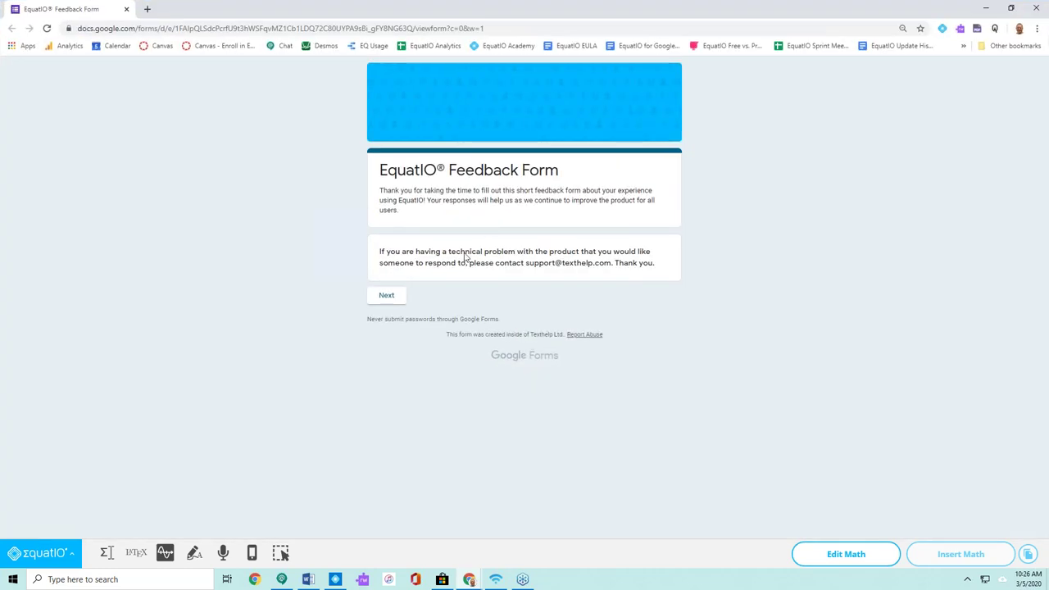
{"action": "left_click_drag", "start_coordinate": [524, 263], "coordinate": [610, 264]}
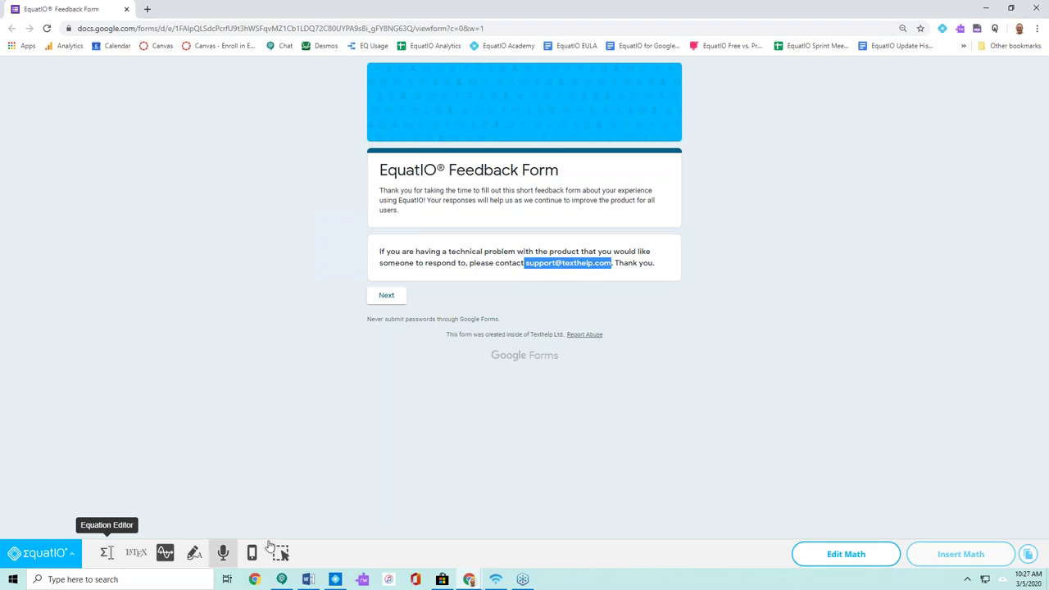
{"action": "left_click", "coordinate": [125, 10]}
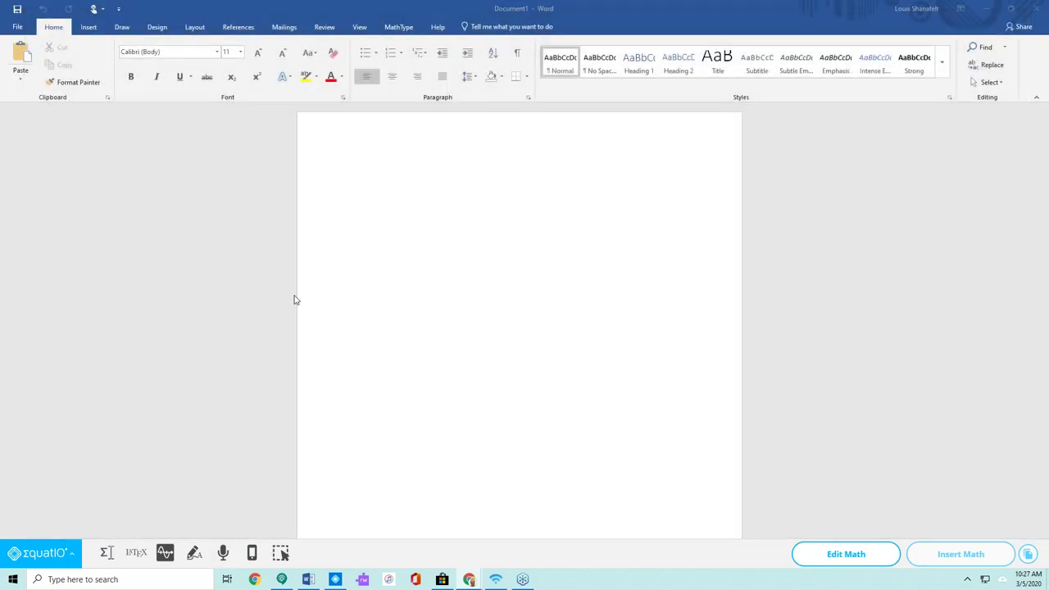
Open the EquatIO options and examine the math options, including the available languages.
{"action": "left_click", "coordinate": [53, 553]}
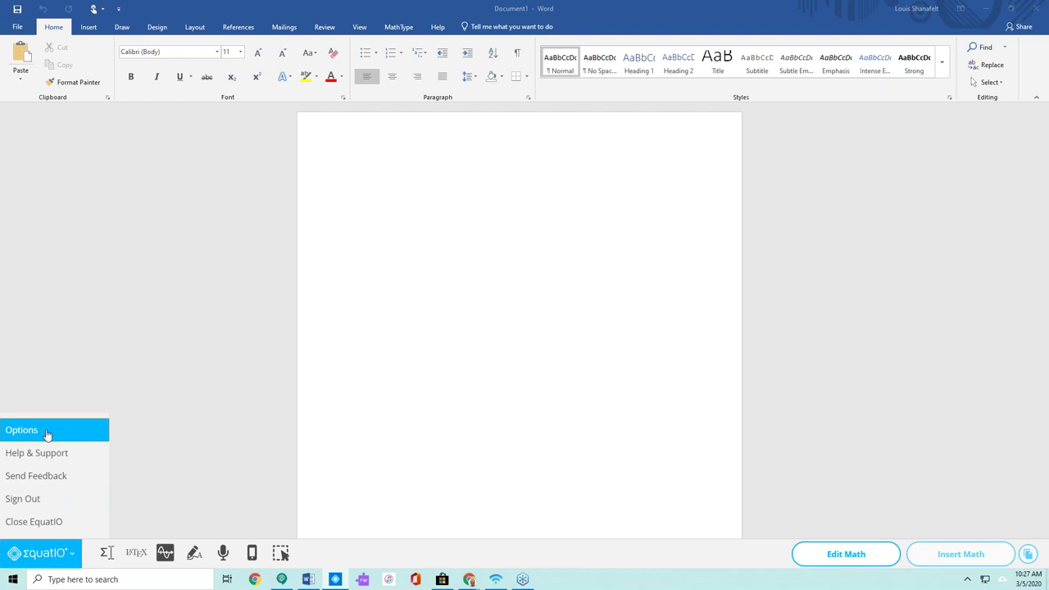
{"action": "left_click", "coordinate": [46, 434]}
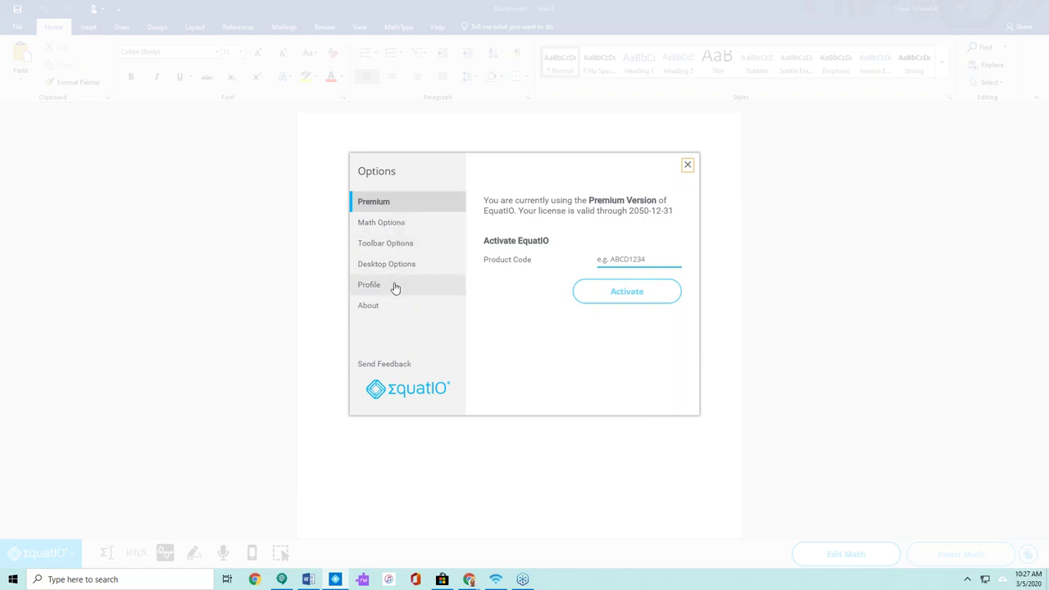
{"action": "left_click", "coordinate": [400, 224]}
{"action": "left_click", "coordinate": [400, 224]}
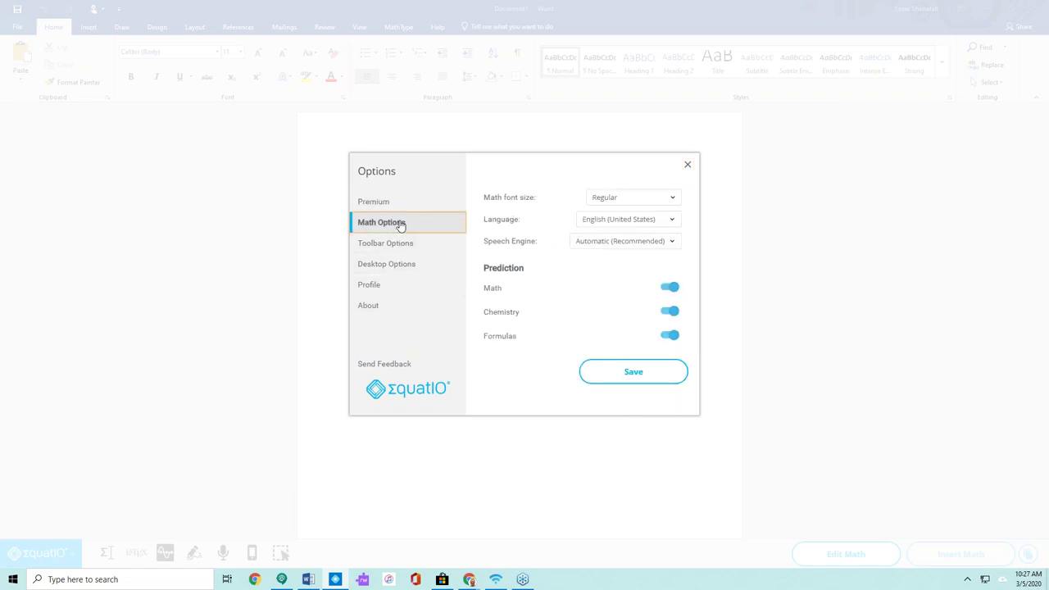
{"action": "left_click", "coordinate": [636, 219]}
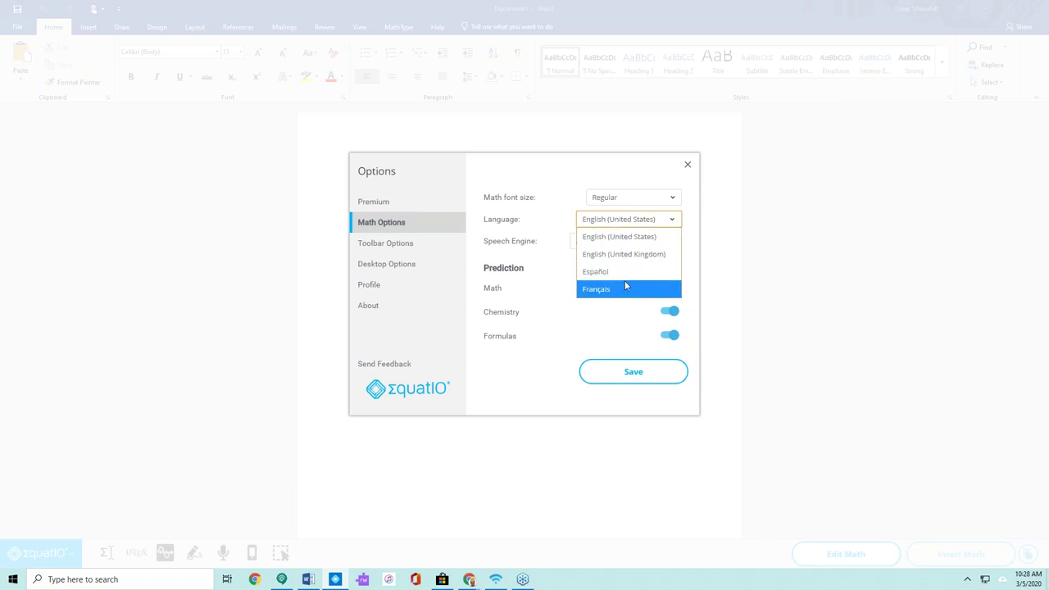
{"action": "left_click", "coordinate": [553, 264]}
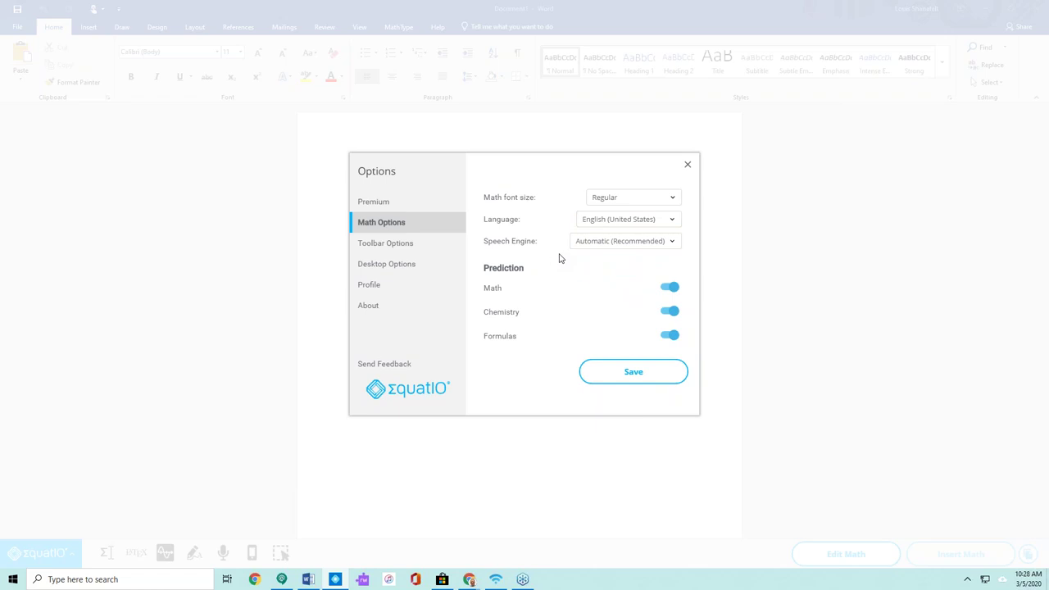
Turn the Chemistry and Formulas predictions off and back on.
{"action": "left_click", "coordinate": [666, 313]}
{"action": "left_click", "coordinate": [666, 336]}
{"action": "left_click", "coordinate": [672, 312]}
{"action": "left_click", "coordinate": [673, 336]}
Examine the full list of features that can be enabled in the EquatIO toolbar options.
{"action": "left_click", "coordinate": [401, 247]}
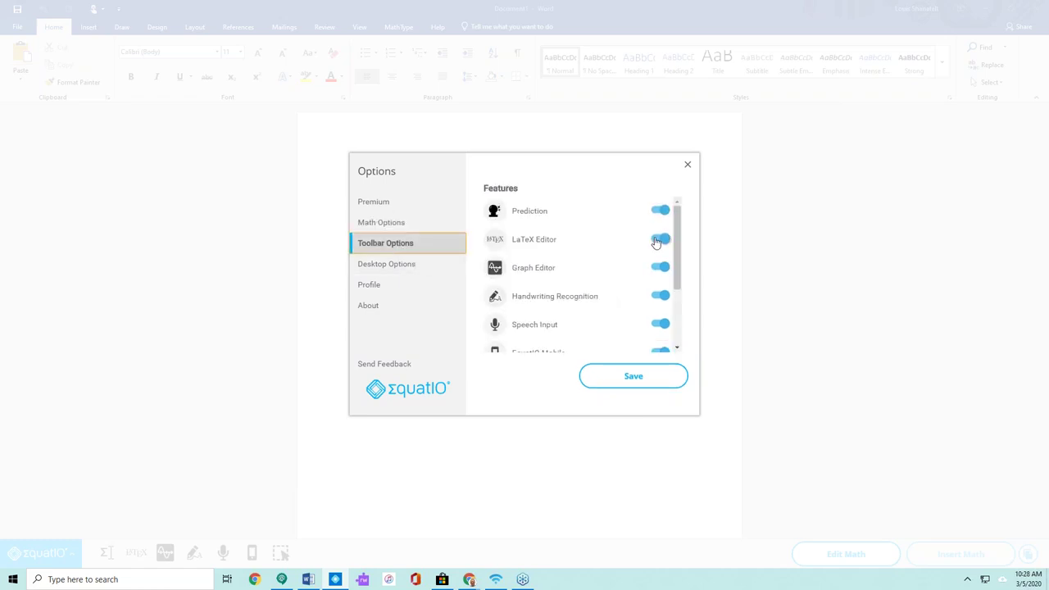
{"action": "left_click_drag", "start_coordinate": [677, 241], "coordinate": [684, 297]}
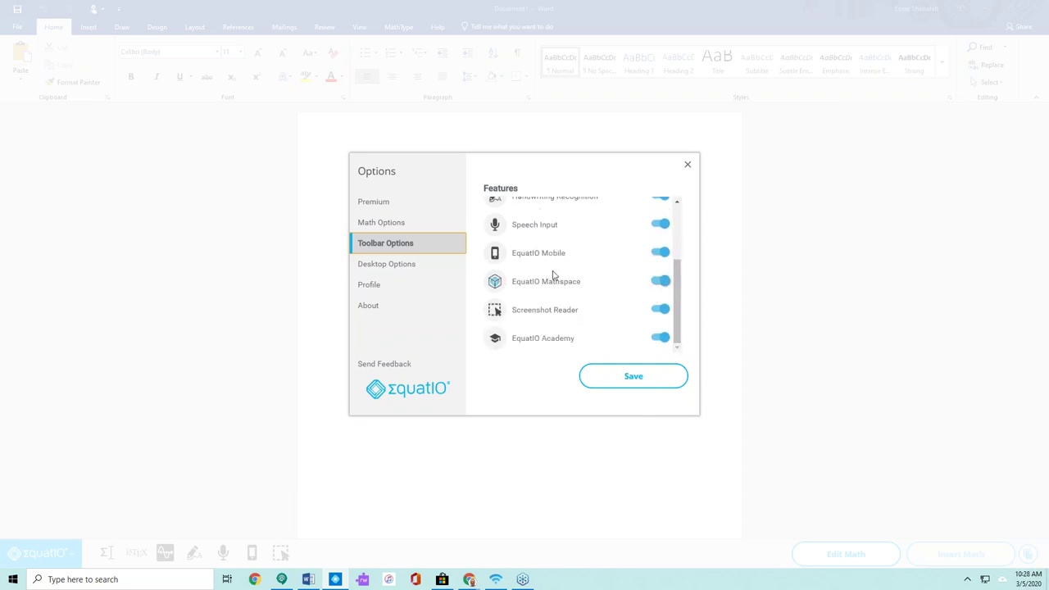
{"action": "scroll", "coordinate": [578, 287], "scroll_direction": "up", "scroll_amount": 1}
{"action": "scroll", "coordinate": [578, 287], "scroll_direction": "up", "scroll_amount": 3}
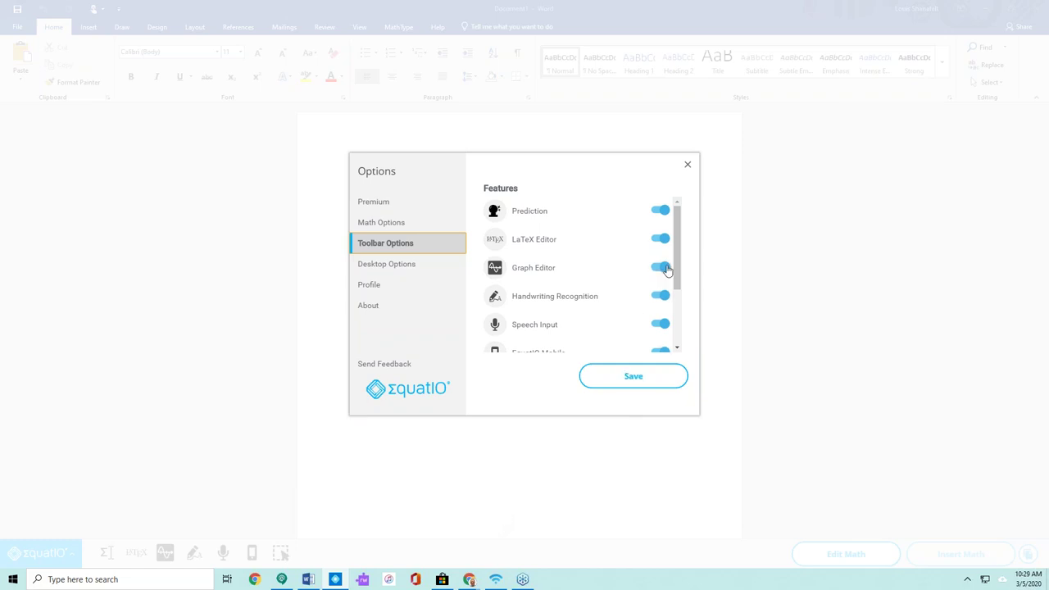
{"action": "mouse_move", "coordinate": [679, 253]}
{"action": "left_mouse_down"}
{"action": "mouse_move", "coordinate": [681, 281]}
{"action": "mouse_move", "coordinate": [683, 237]}
{"action": "left_mouse_up"}
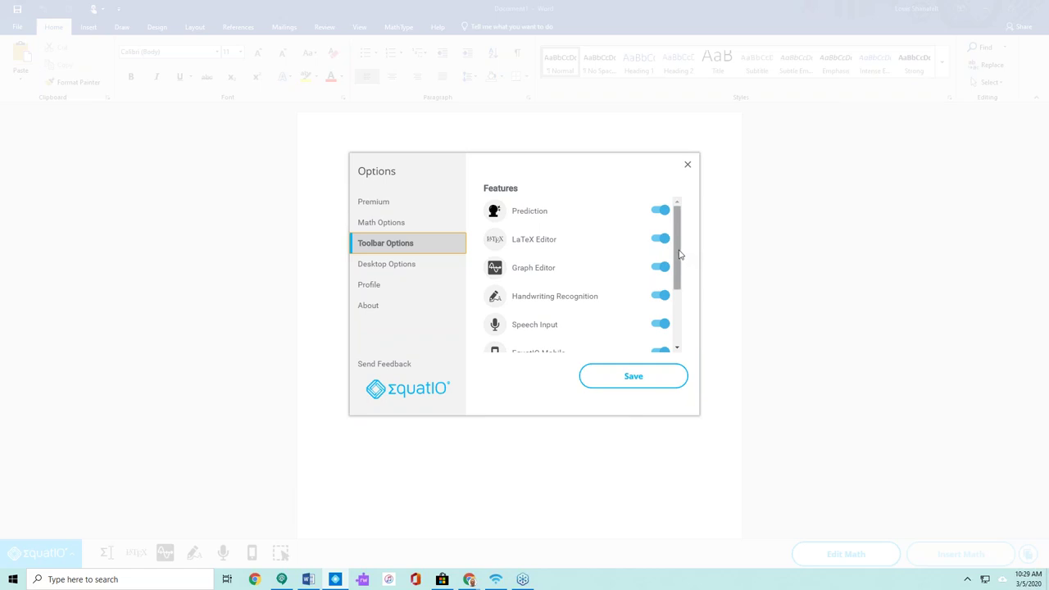
{"action": "left_click_drag", "start_coordinate": [679, 253], "coordinate": [582, 281]}
Switch the desktop option Insert Math as Word Equation on and back off.
{"action": "left_click", "coordinate": [408, 265]}
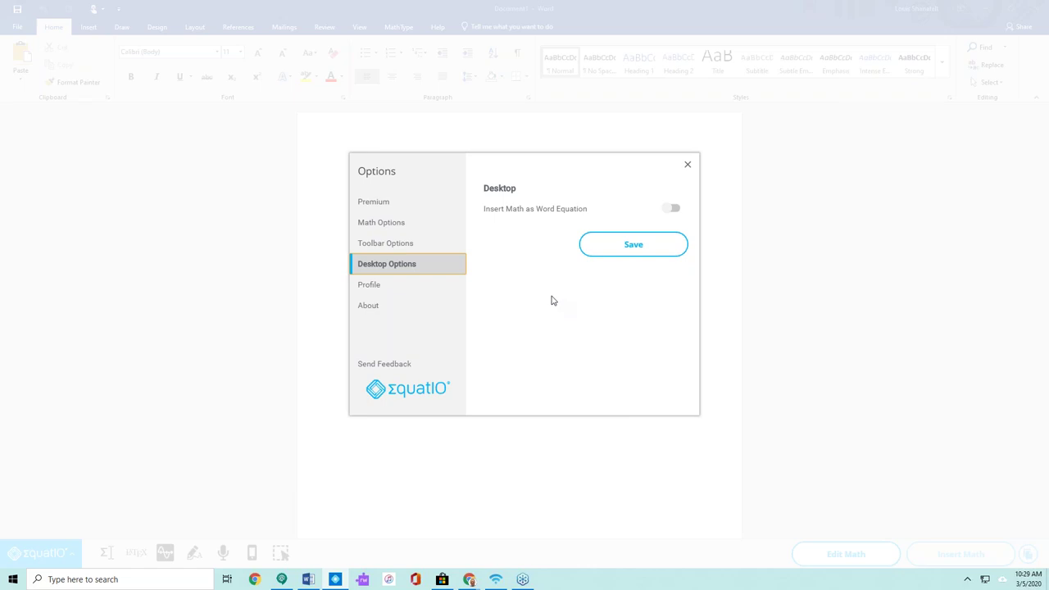
{"action": "left_click", "coordinate": [674, 210]}
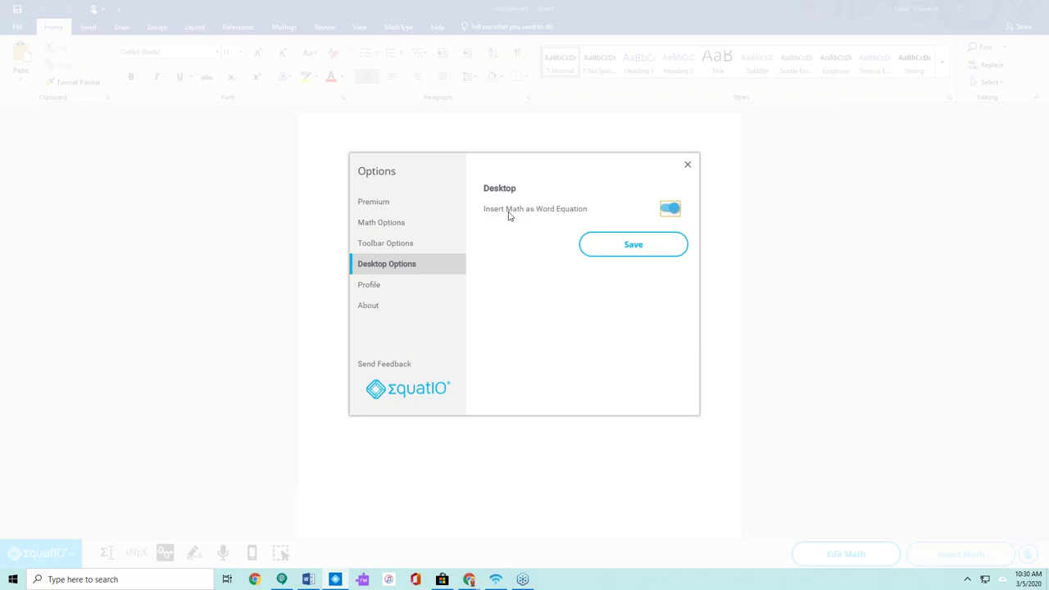
{"action": "left_click", "coordinate": [668, 211]}
View the profile options and highlight the version number in the About information.
{"action": "left_click", "coordinate": [400, 293]}
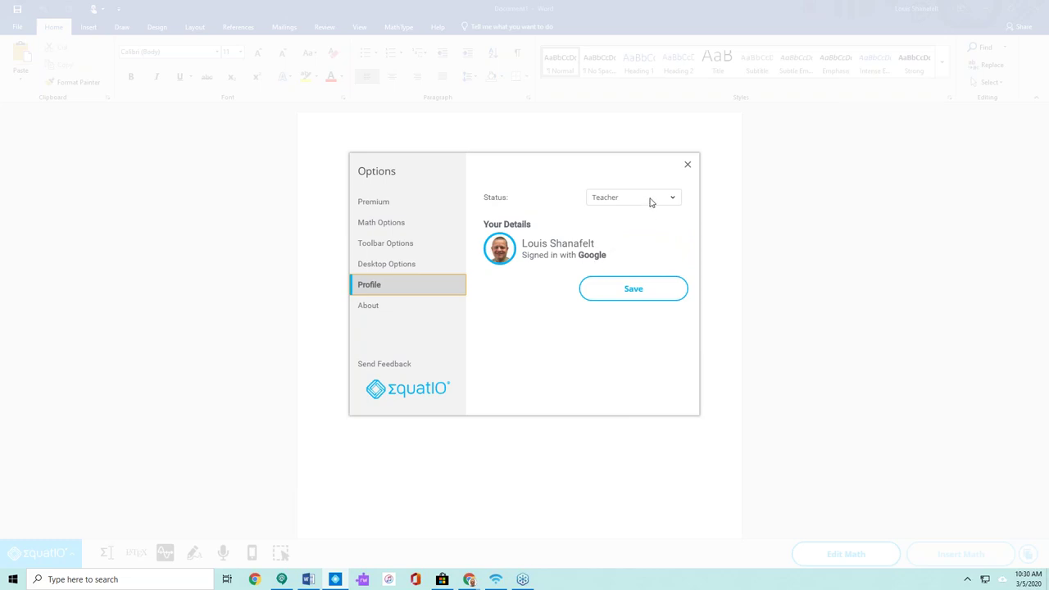
{"action": "left_click", "coordinate": [376, 306]}
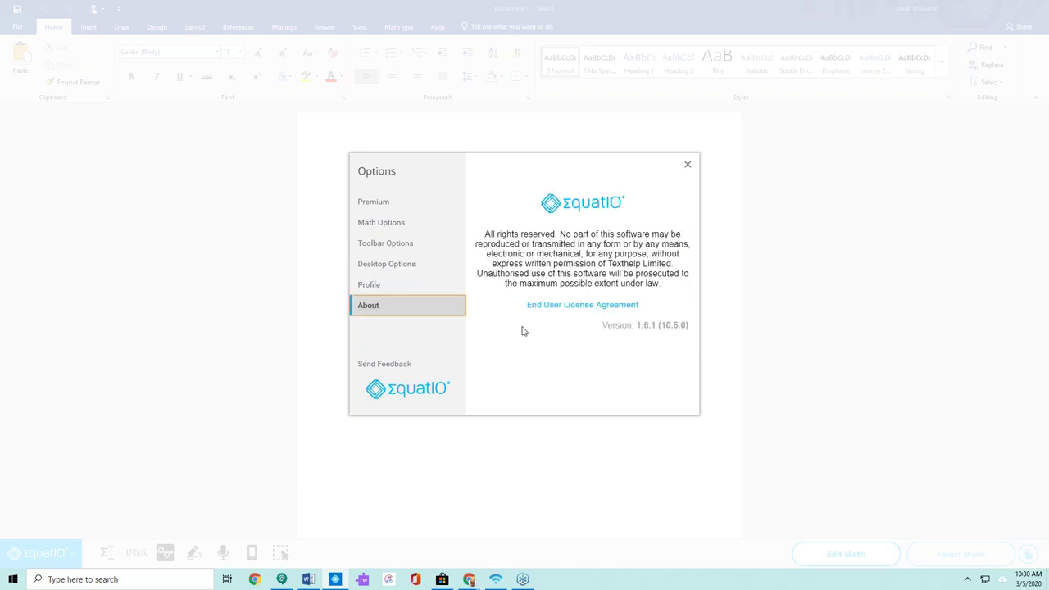
{"action": "left_click_drag", "start_coordinate": [602, 325], "coordinate": [690, 325]}
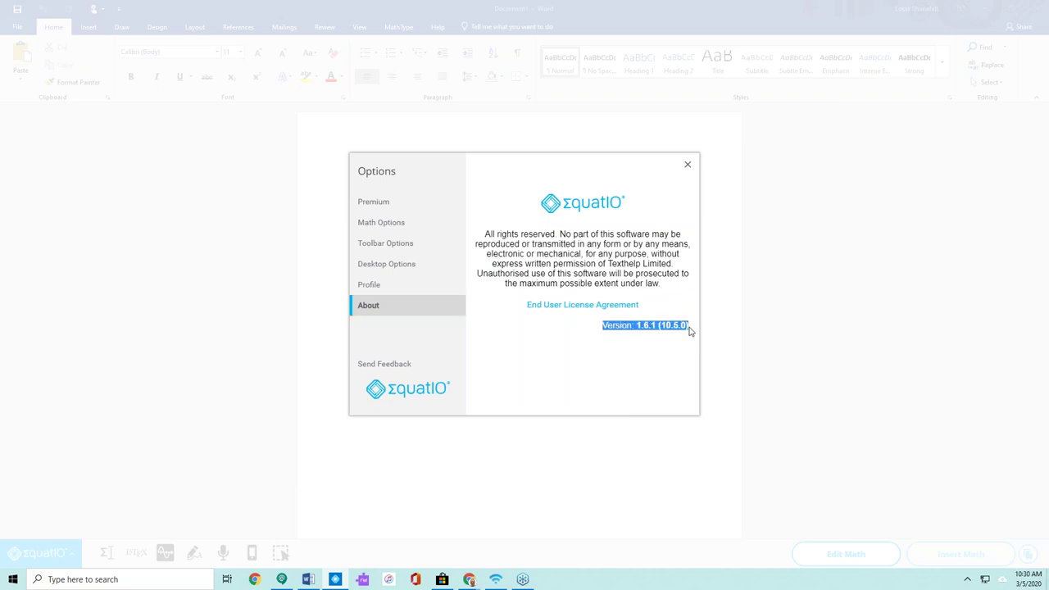
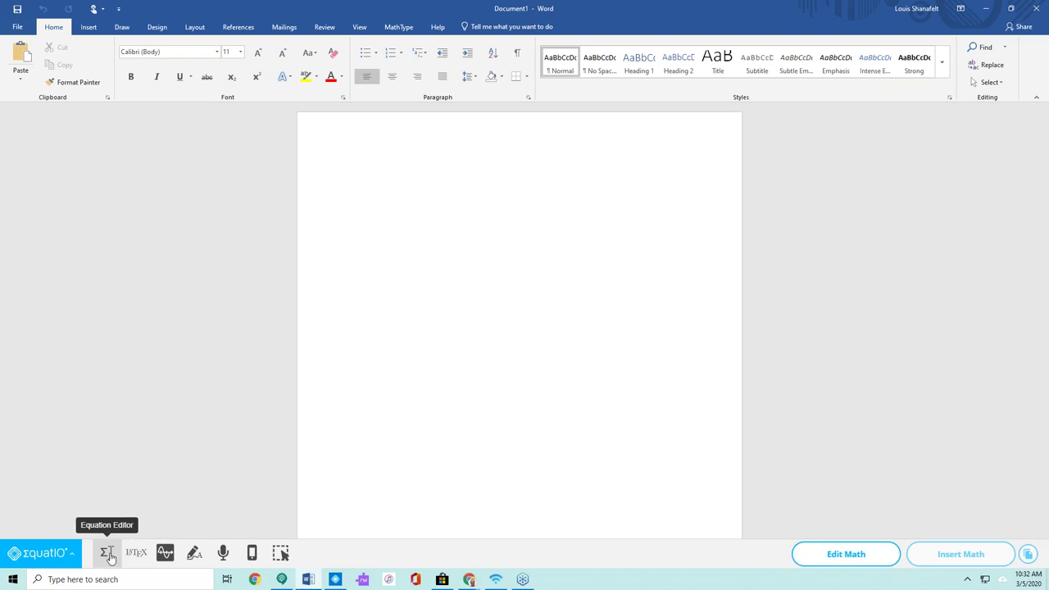
Open EquatIO's Equation Editor below the blank document.
{"action": "left_click", "coordinate": [108, 553]}
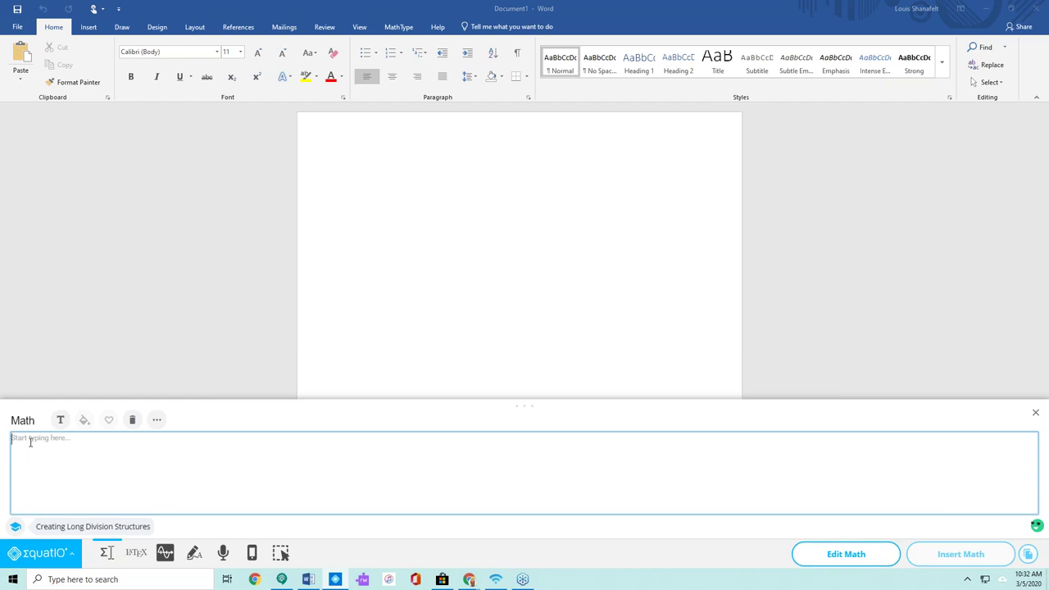
Insert an empty built-in Word equation into the document and delete it.
{"action": "left_click", "coordinate": [88, 28]}
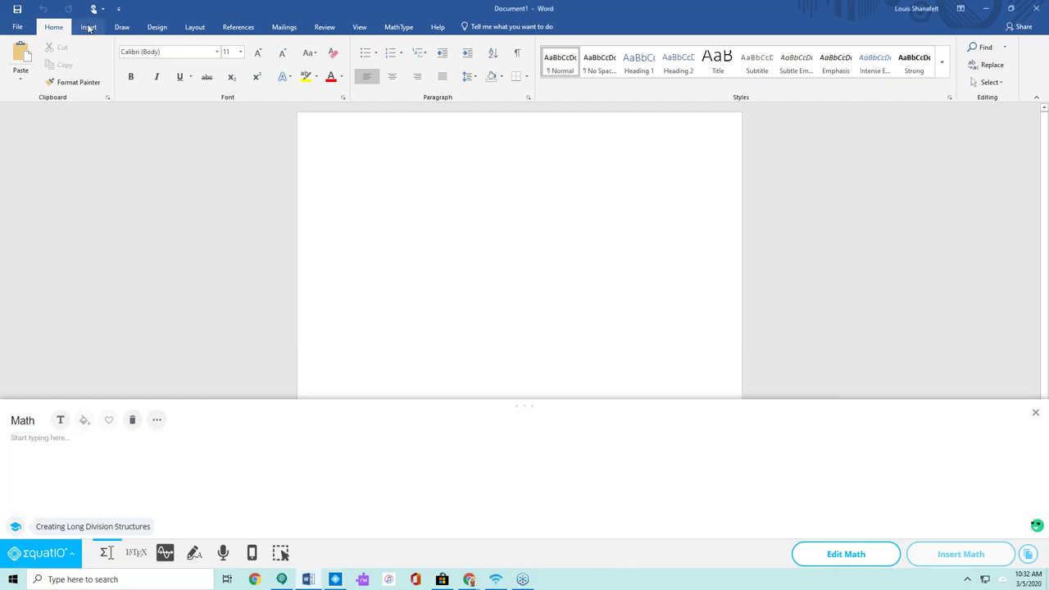
{"action": "left_click", "coordinate": [89, 28]}
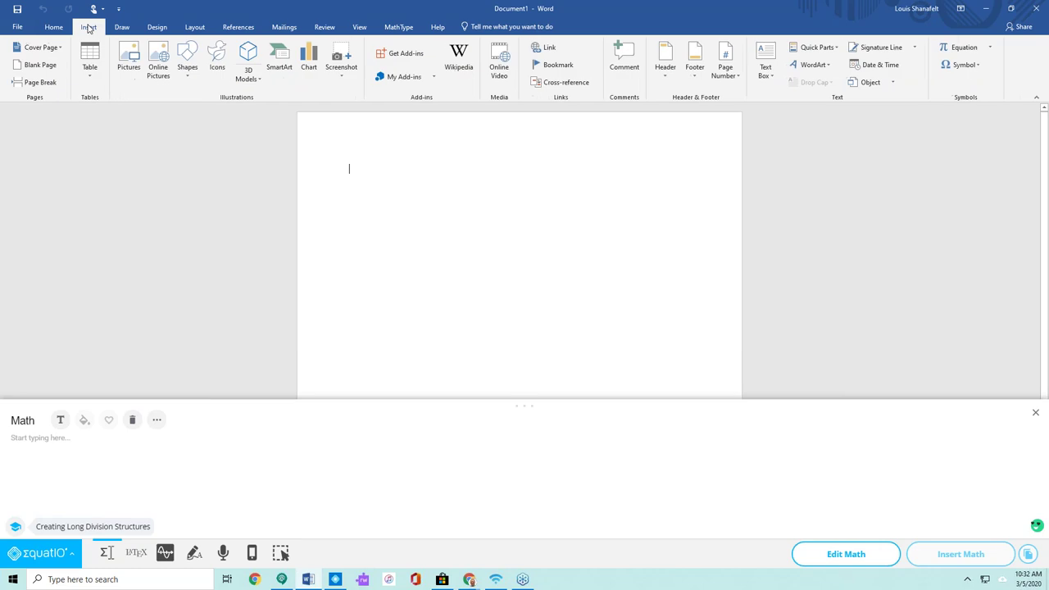
{"action": "left_click", "coordinate": [975, 48]}
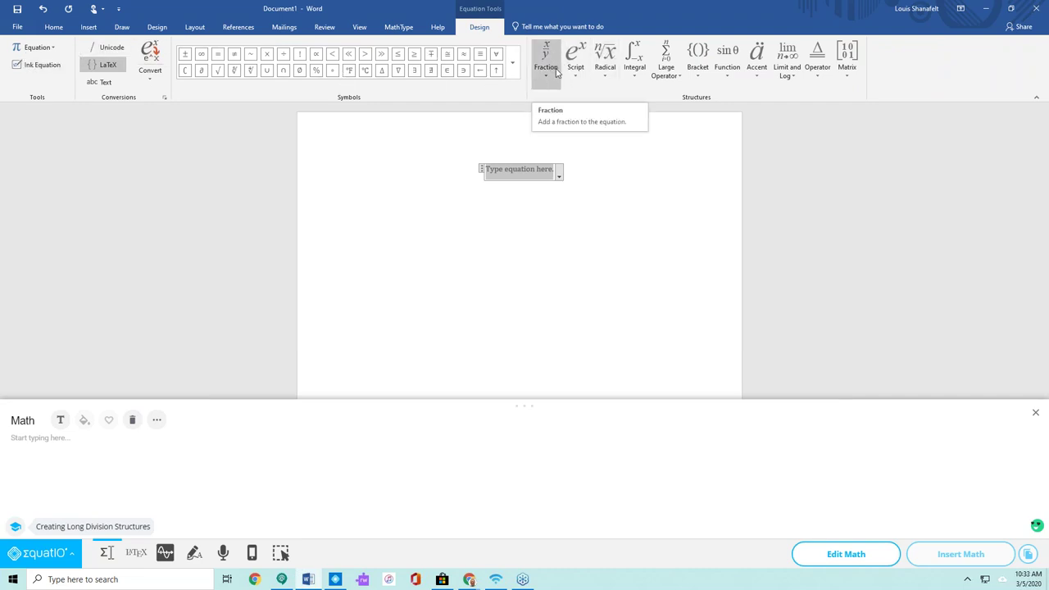
{"action": "left_click", "coordinate": [588, 174]}
{"action": "left_click", "coordinate": [483, 173]}
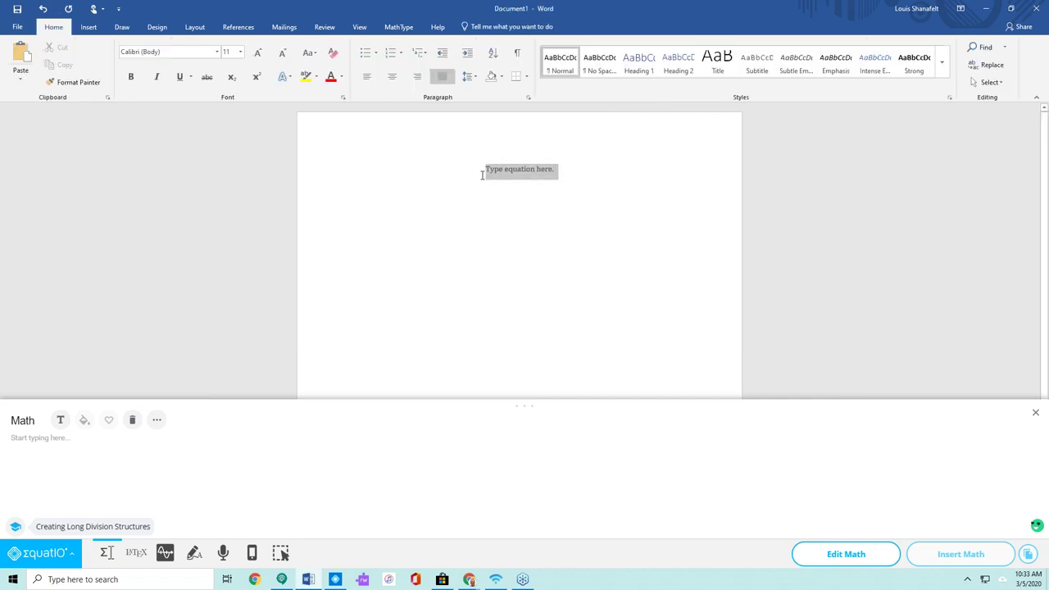
{"action": "key", "text": "BackSpace"}
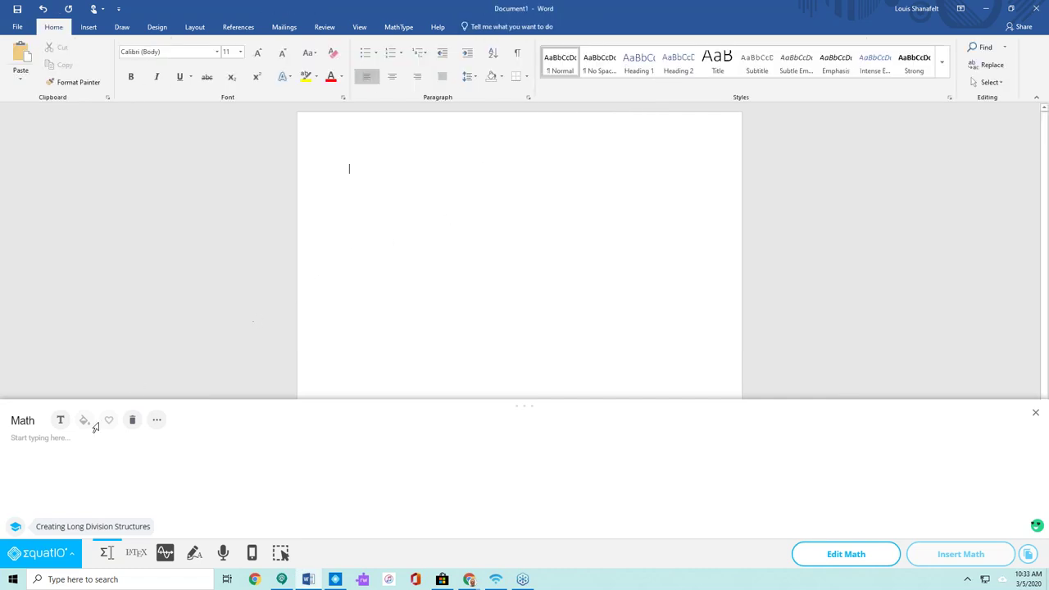
Enter "quad" in the math editor and accept the predicted quadratic formula.
{"action": "left_click", "coordinate": [36, 440]}
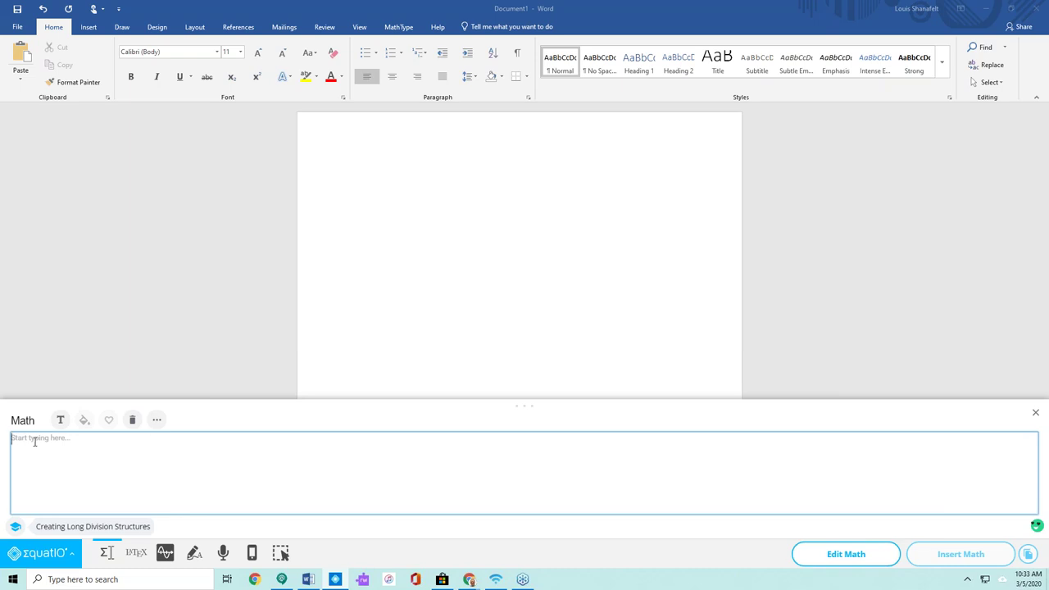
{"action": "type", "text": "qua"}
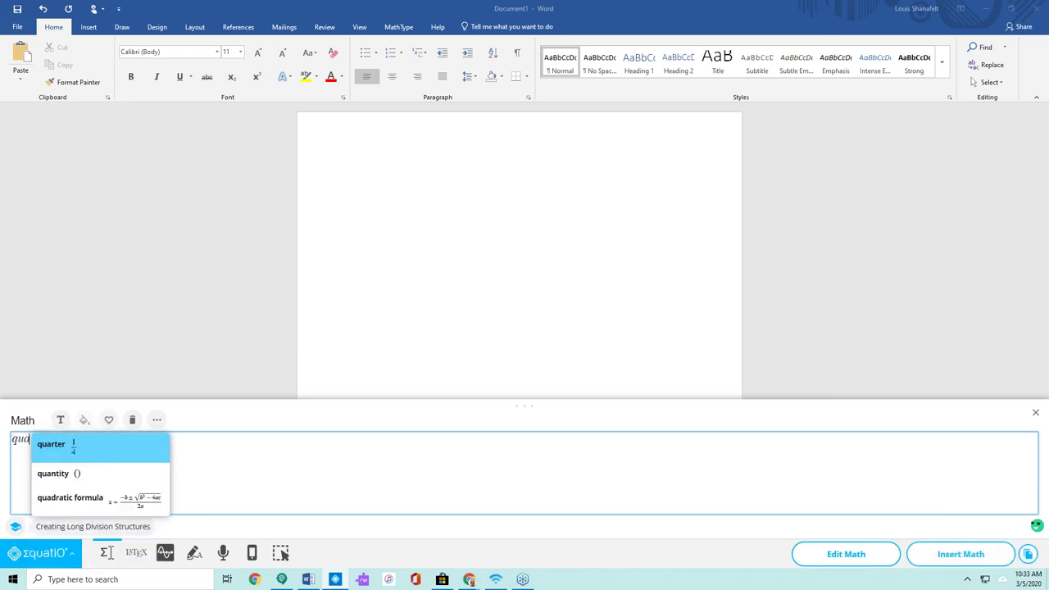
{"action": "type", "text": "d"}
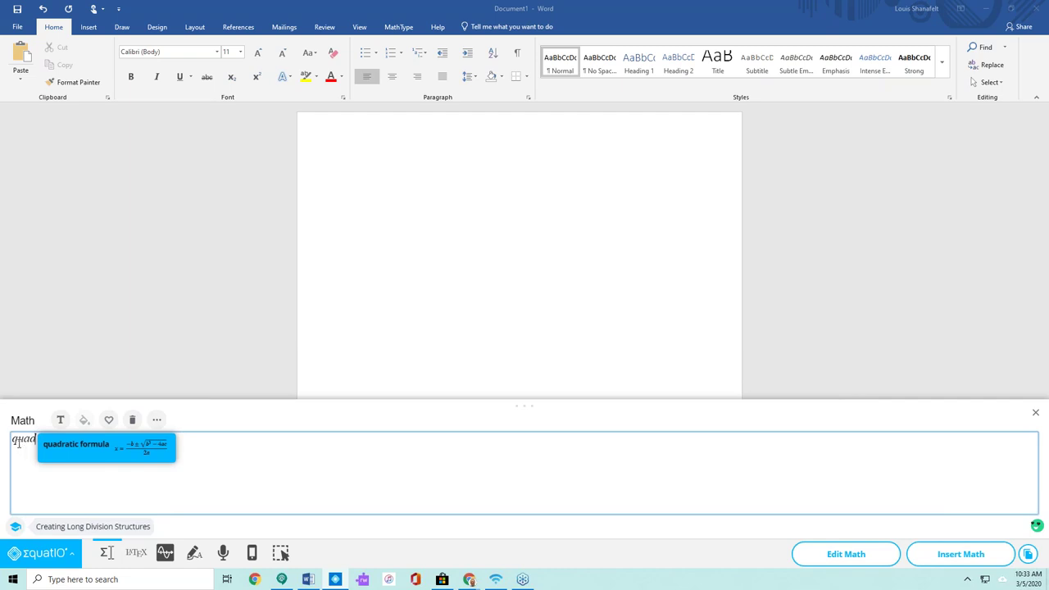
{"action": "key", "text": "BackSpace"}
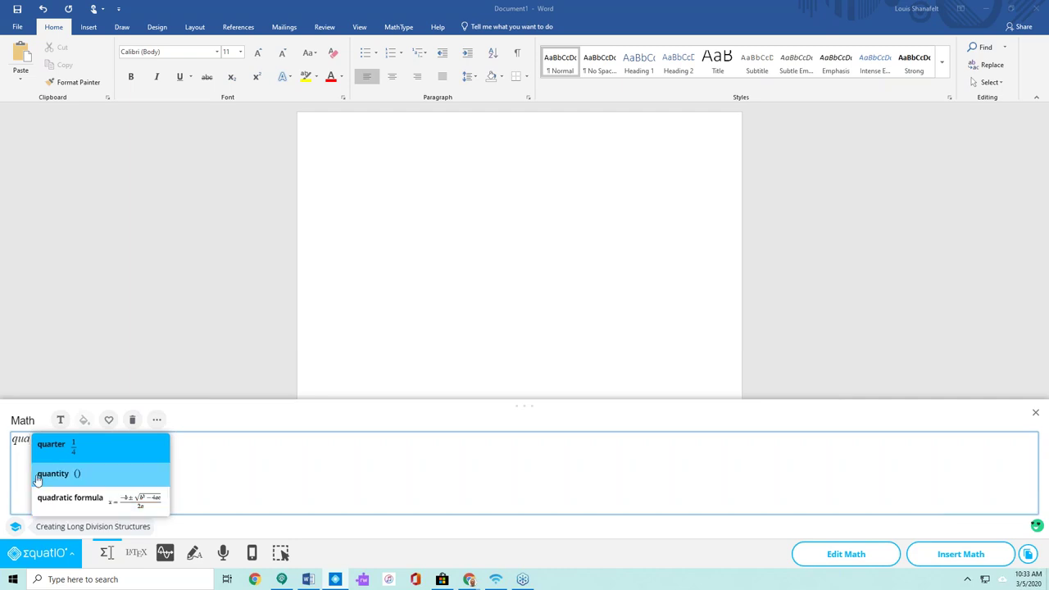
{"action": "type", "text": "dd"}
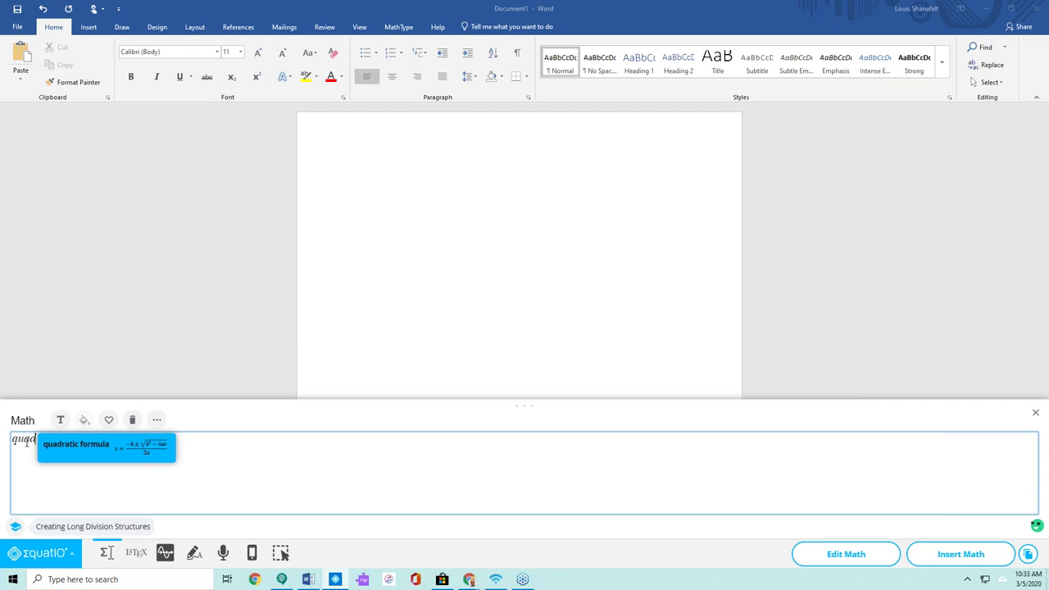
{"action": "key", "text": "Return"}
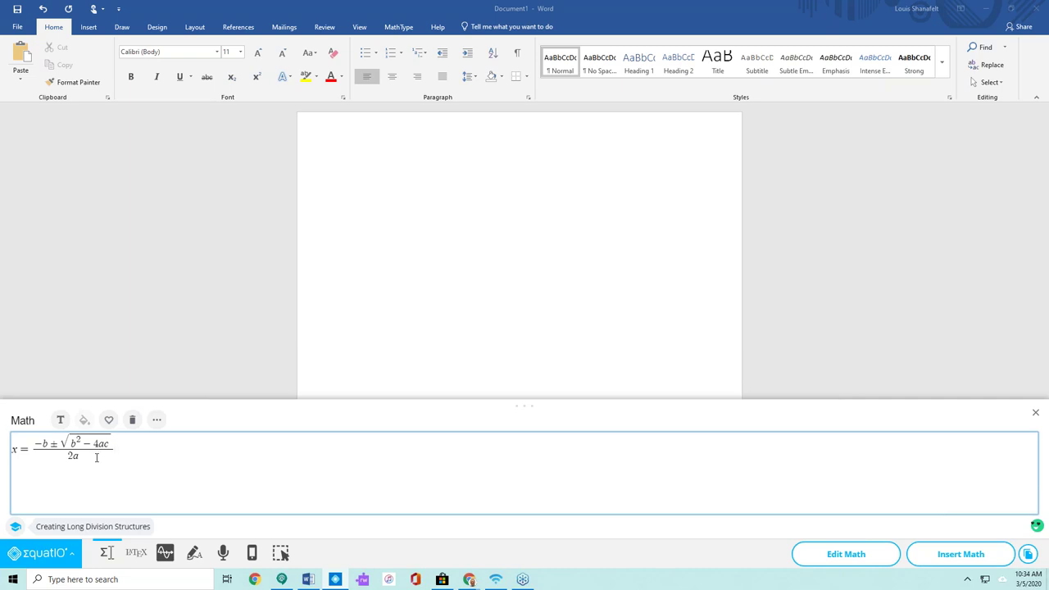
Remove the quadratic formula's denominator and clear everything from the math editor.
{"action": "key", "text": "BackSpace"}
{"action": "key", "text": "BackSpace"}
{"action": "key", "text": "BackSpace"}
{"action": "key", "text": "BackSpace"}
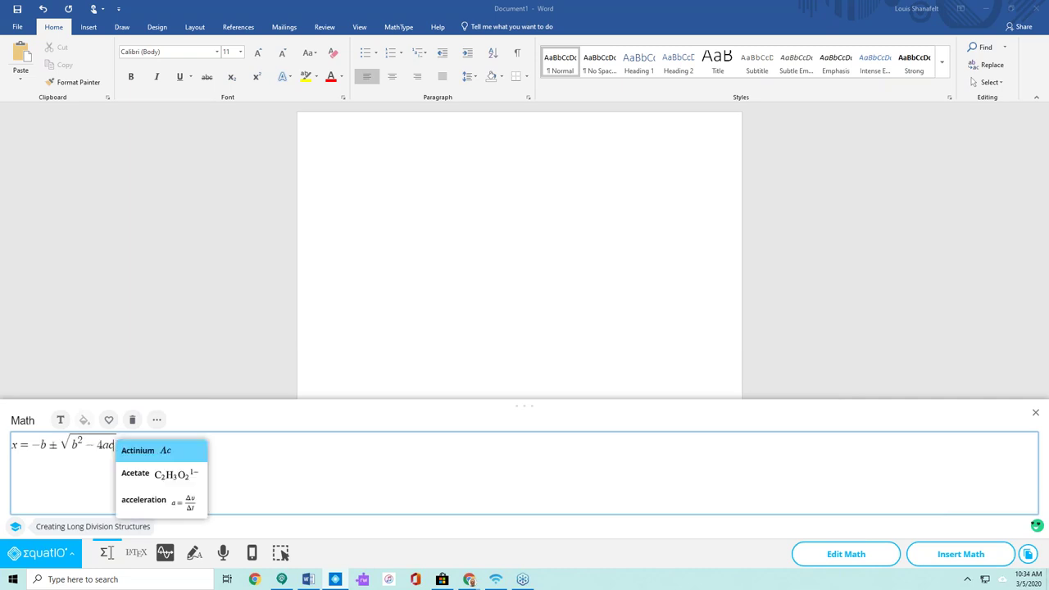
{"action": "left_click", "coordinate": [133, 420]}
Enter "corr" in the math editor, accept the correlation coefficient of sample formula and insert it into the document.
{"action": "left_click", "coordinate": [49, 443]}
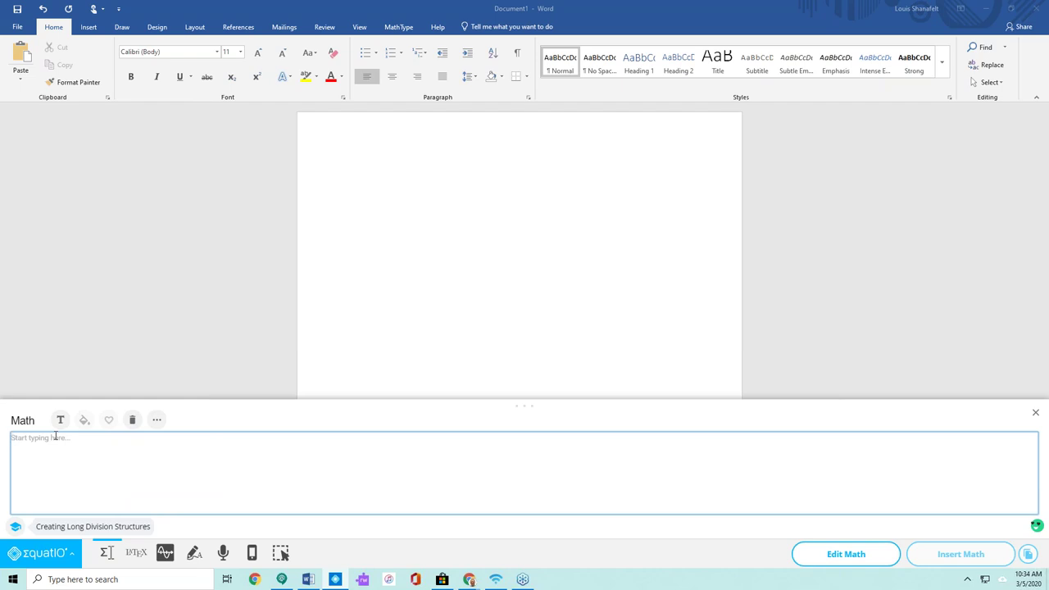
{"action": "type", "text": "corr"}
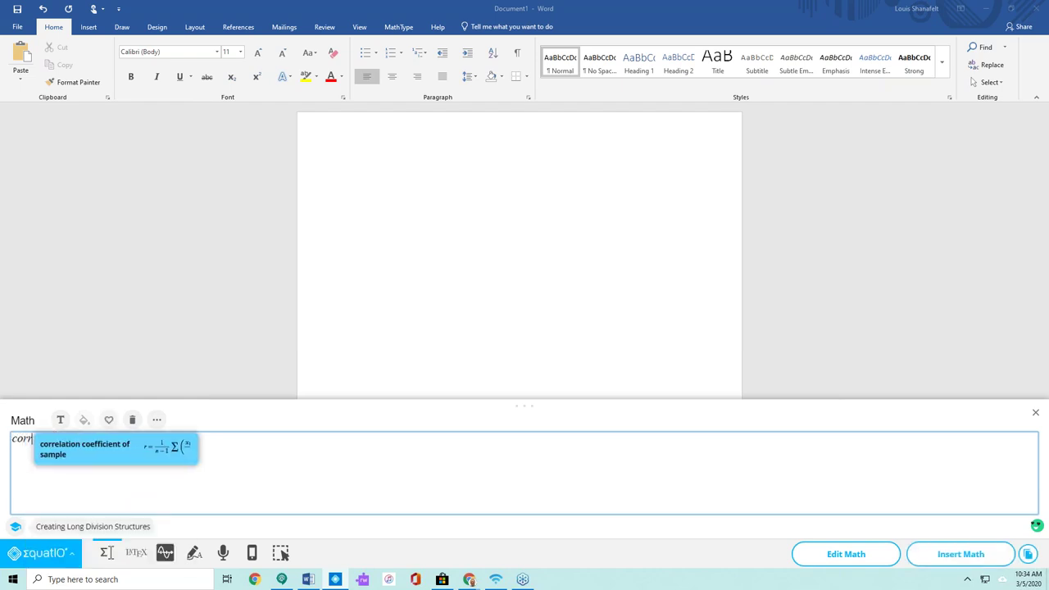
{"action": "left_click", "coordinate": [168, 452]}
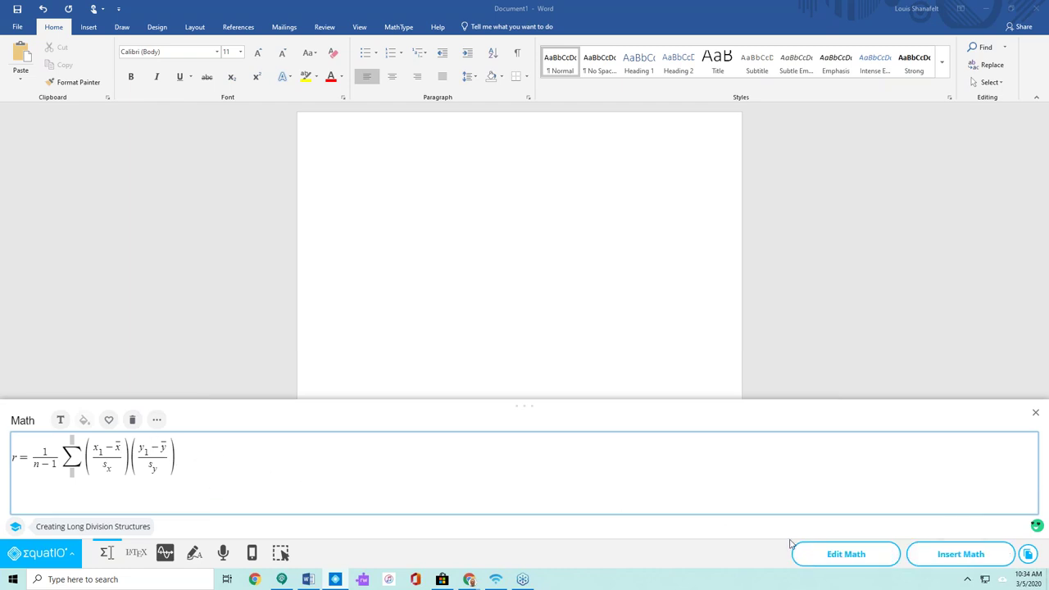
{"action": "left_click", "coordinate": [965, 557]}
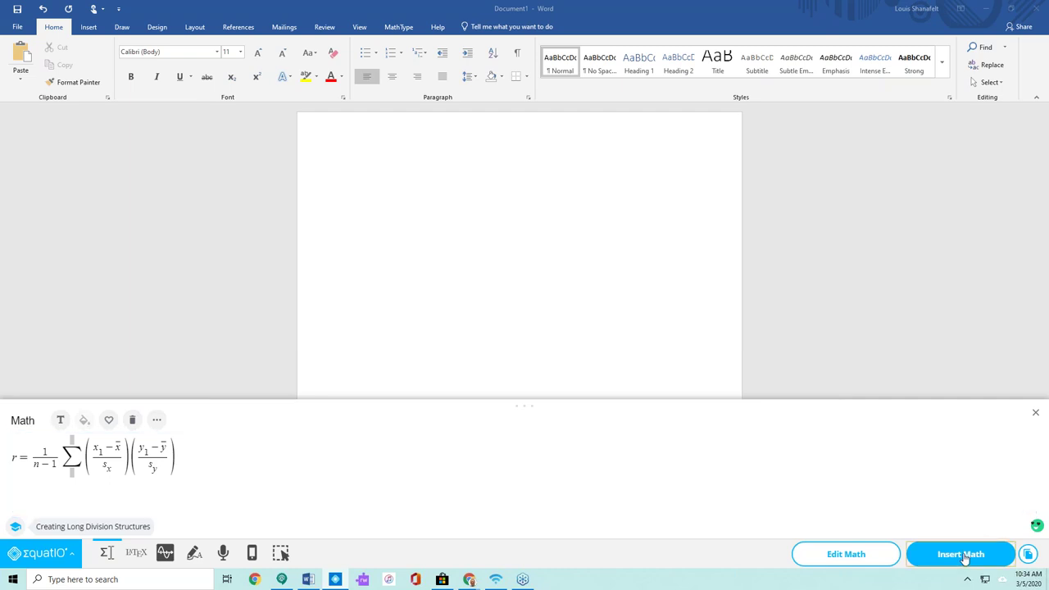
Select the correlation coefficient formula in the document and close the math editor.
{"action": "left_click", "coordinate": [417, 184]}
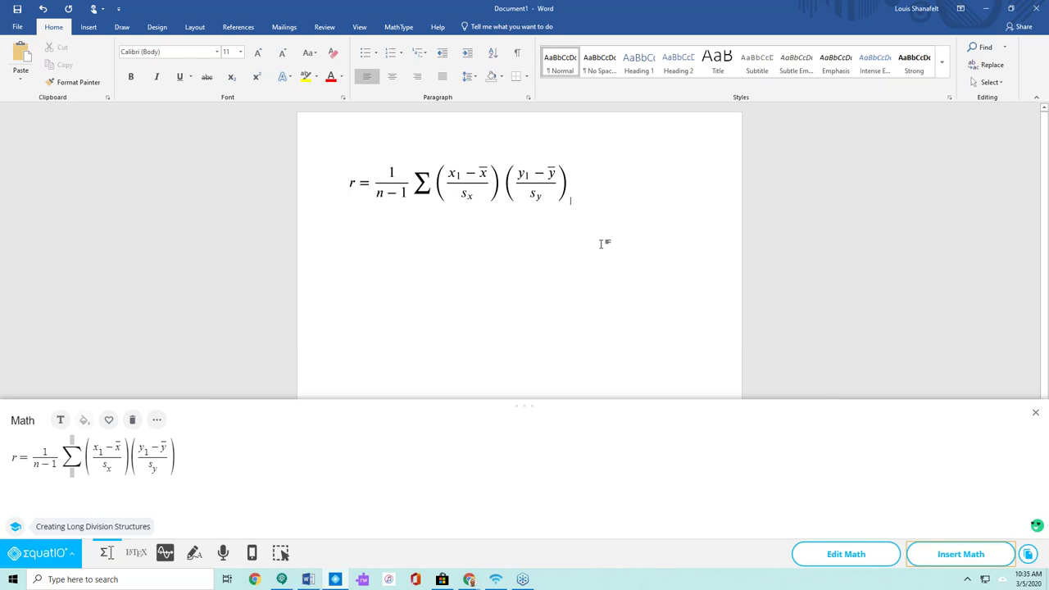
{"action": "left_click", "coordinate": [580, 189]}
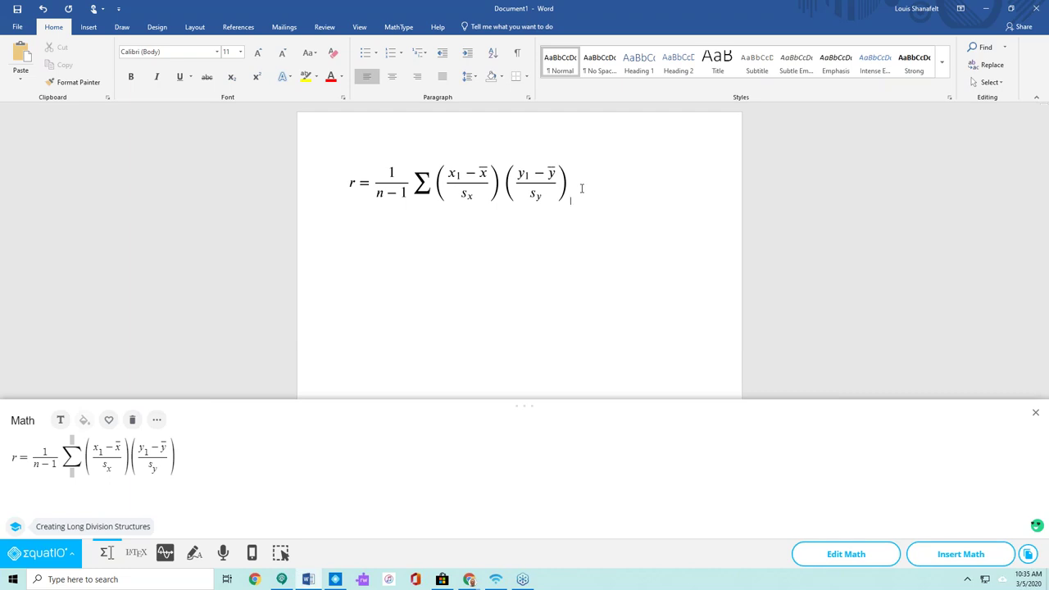
{"action": "left_click", "coordinate": [462, 185]}
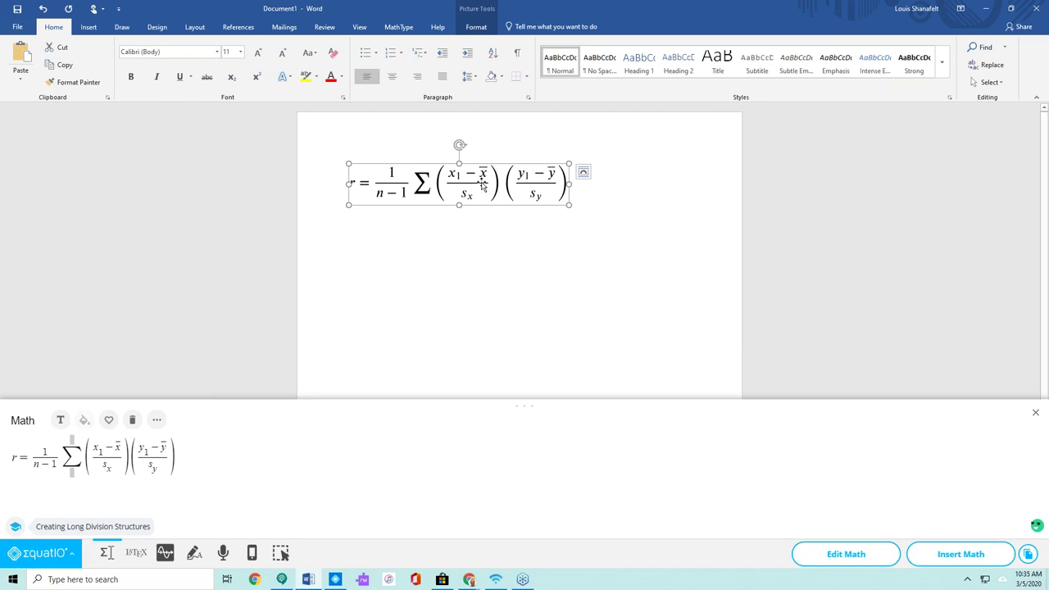
{"action": "left_click", "coordinate": [1034, 415]}
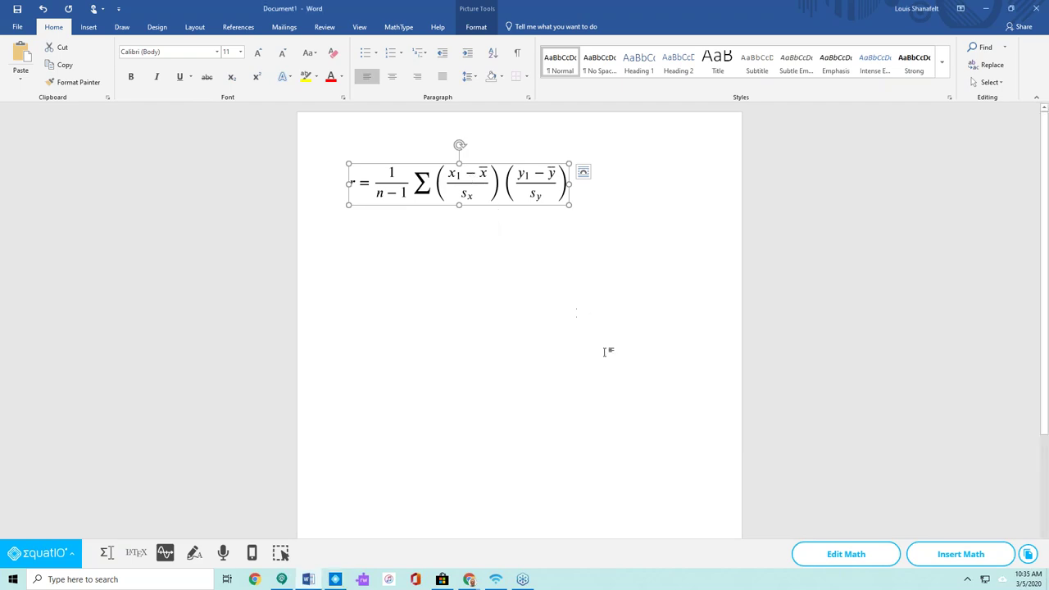
Reopen the selected formula for editing, replace y₁ with z₁ in the second numerator and update it in the document.
{"action": "left_click", "coordinate": [844, 555]}
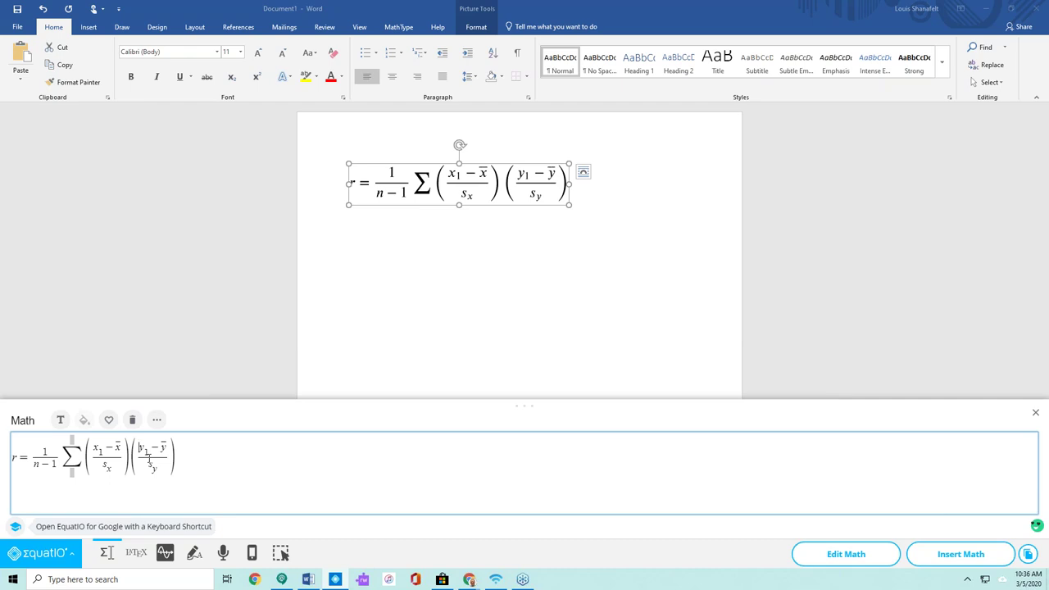
{"action": "key", "text": "BackSpace"}
{"action": "type", "text": "y"}
{"action": "left_click", "coordinate": [941, 554]}
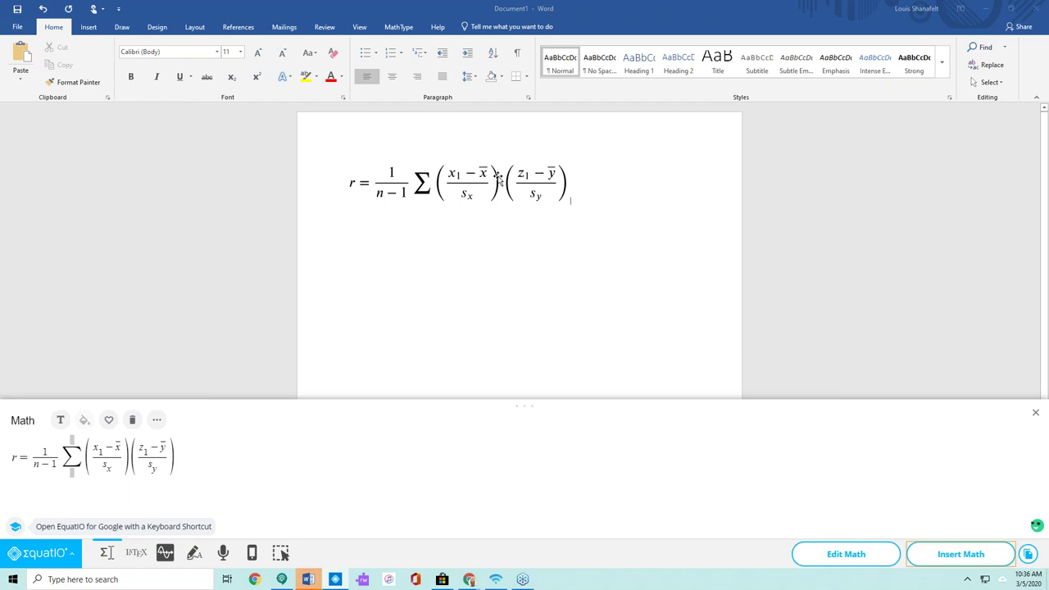
Change z₁ back to y₁ in the second numerator, update the formula in the document and close the math editor.
{"action": "left_click", "coordinate": [497, 176]}
{"action": "left_click", "coordinate": [141, 447]}
{"action": "key", "text": "Delete"}
{"action": "type", "text": "y"}
{"action": "left_click", "coordinate": [955, 554]}
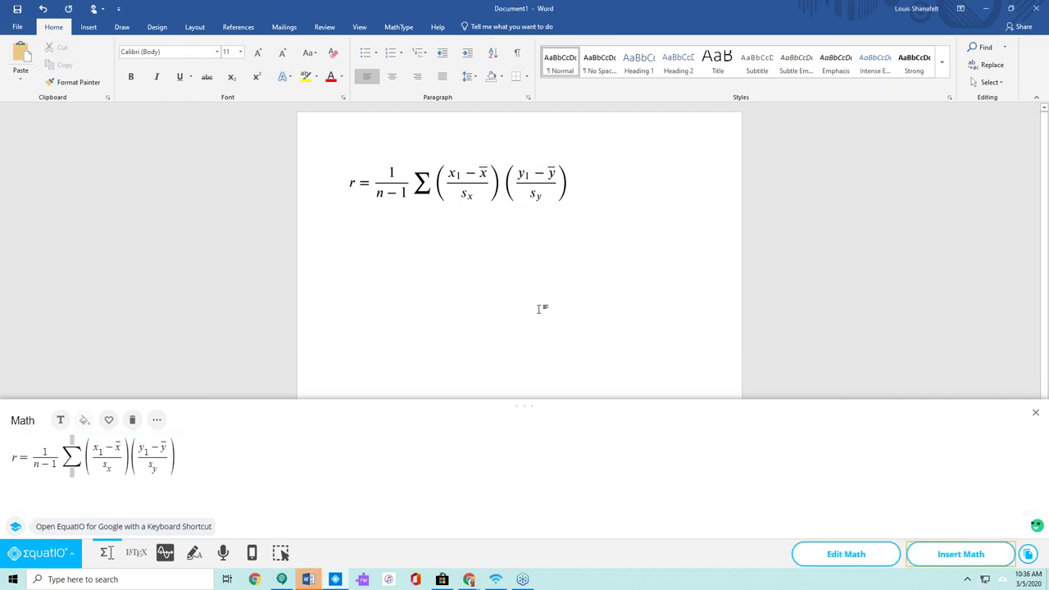
{"action": "left_click", "coordinate": [1035, 412]}
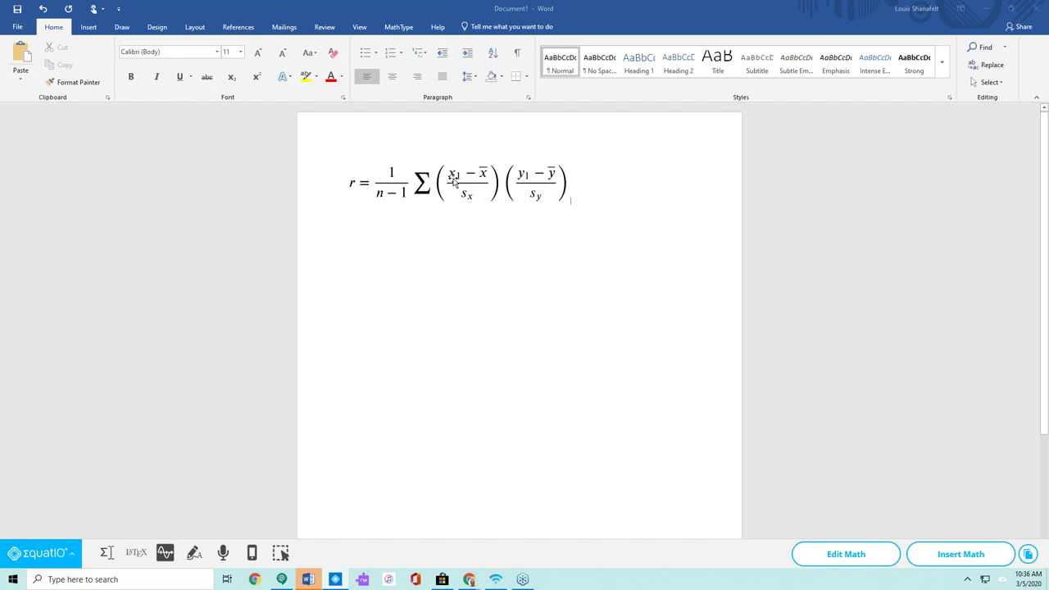
Open the formula picture's alt text and highlight its plain-language description below the encoded math.
{"action": "left_click", "coordinate": [452, 182]}
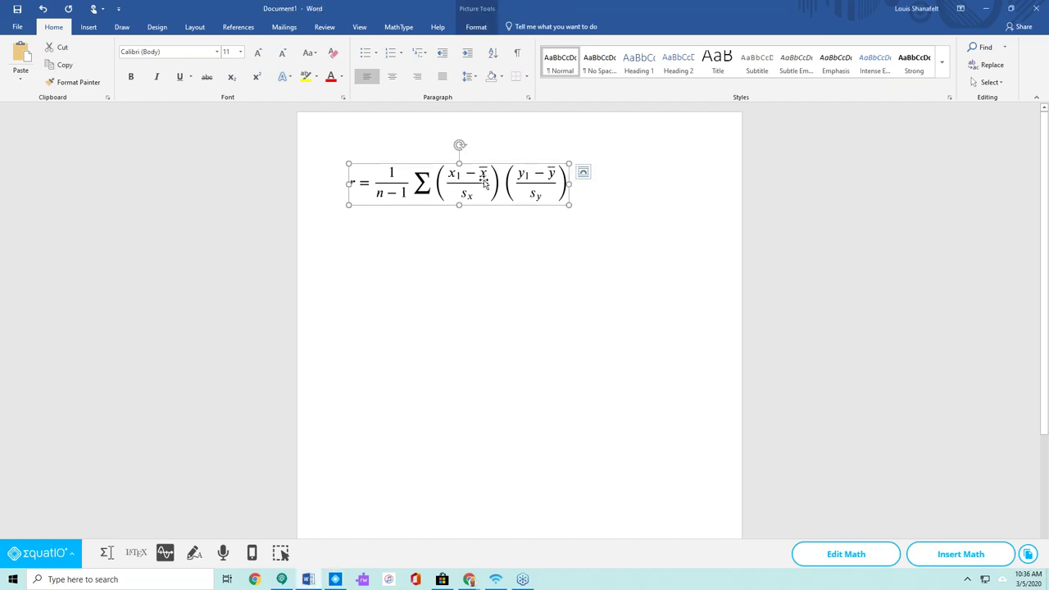
{"action": "right_click", "coordinate": [484, 184]}
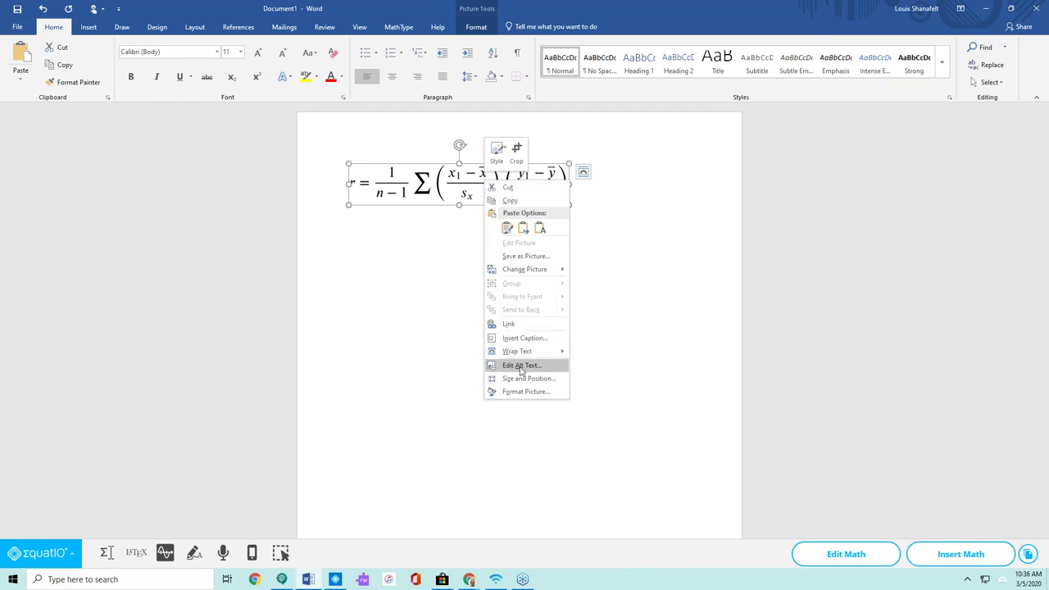
{"action": "left_click", "coordinate": [519, 365]}
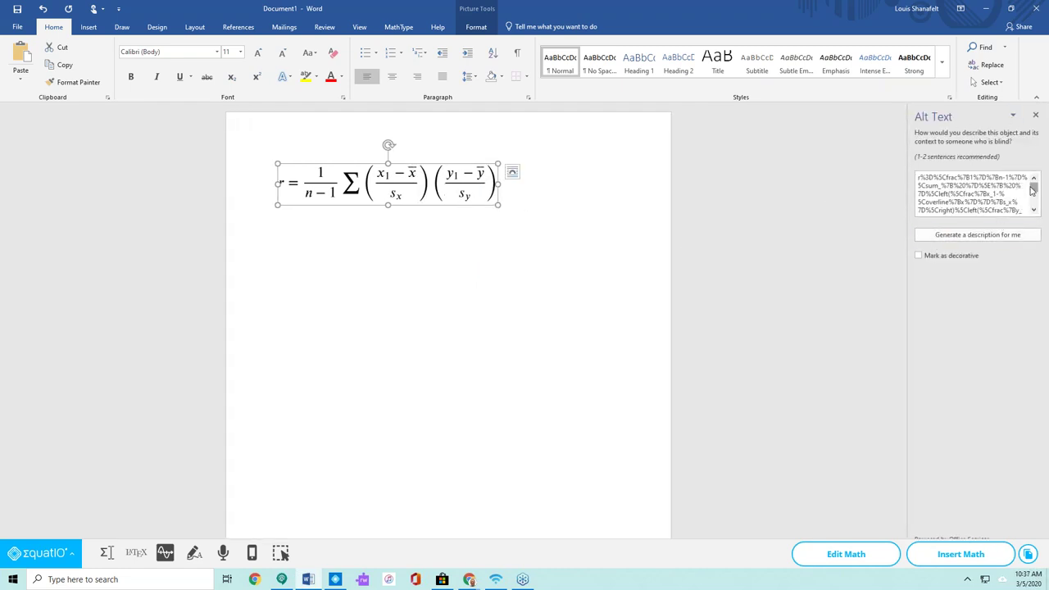
{"action": "left_click_drag", "start_coordinate": [1032, 188], "coordinate": [1032, 204]}
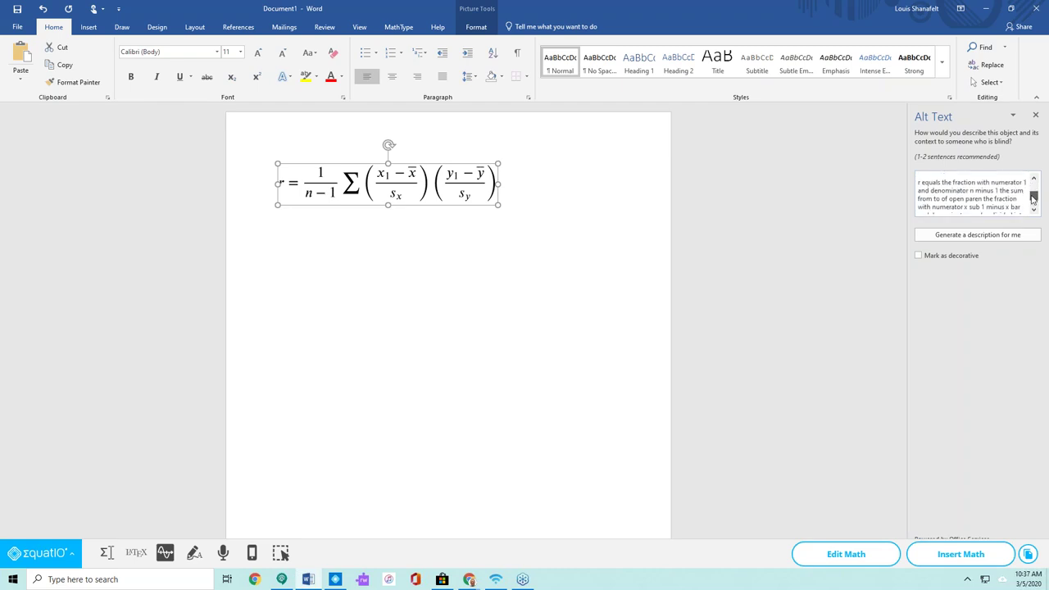
{"action": "left_click", "coordinate": [919, 182]}
{"action": "left_click_drag", "start_coordinate": [918, 182], "coordinate": [1014, 220]}
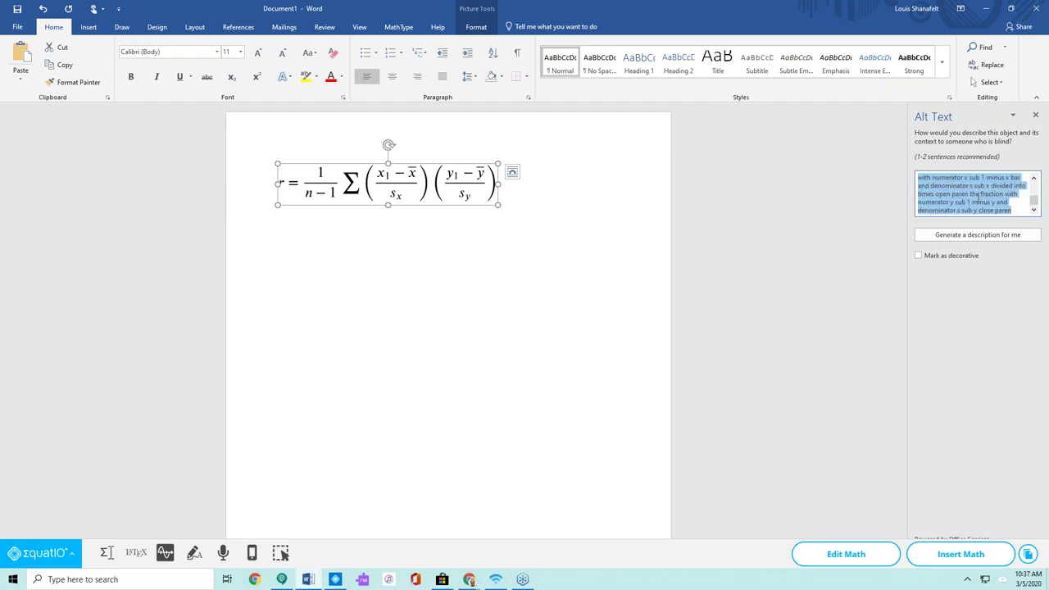
Minimise and restore the Word window, and review the alt text's plain-language description from its beginning.
{"action": "left_click", "coordinate": [984, 12]}
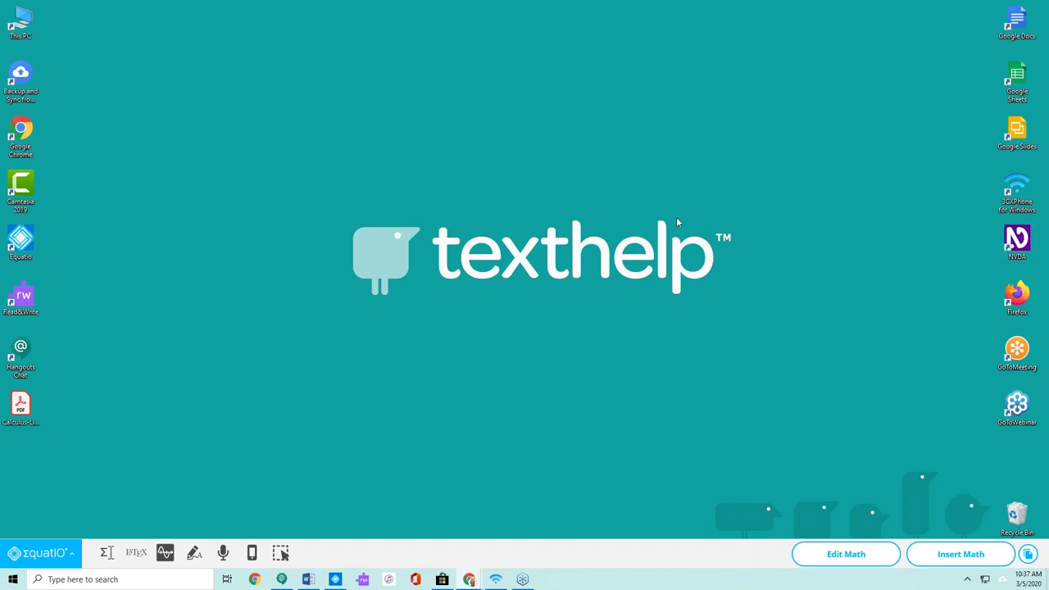
{"action": "left_click", "coordinate": [309, 579]}
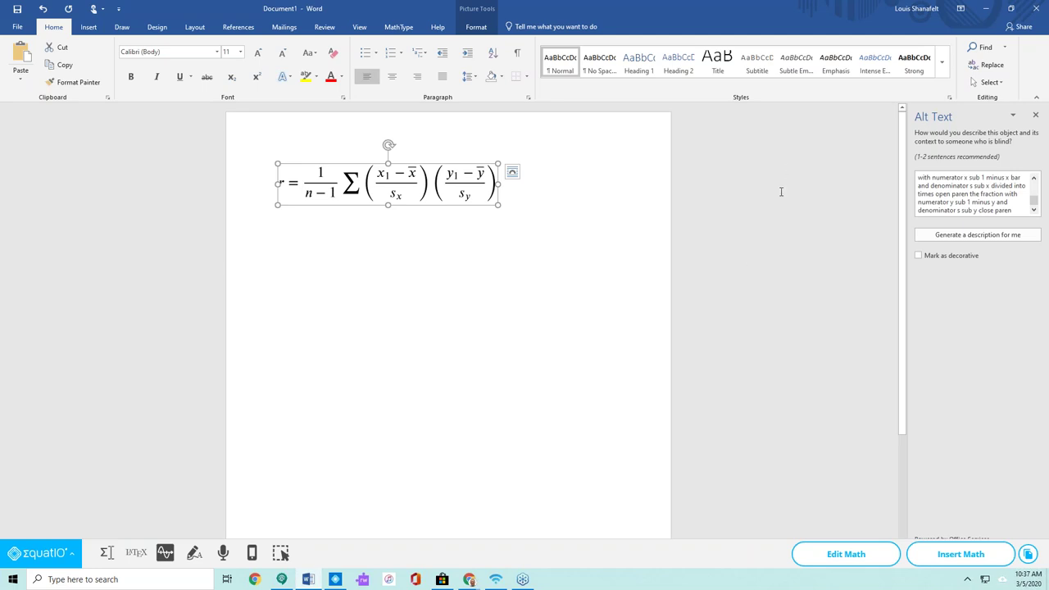
{"action": "left_click", "coordinate": [1033, 181]}
{"action": "left_click", "coordinate": [1033, 181]}
{"action": "left_click", "coordinate": [1033, 181]}
{"action": "left_click", "coordinate": [1033, 181]}
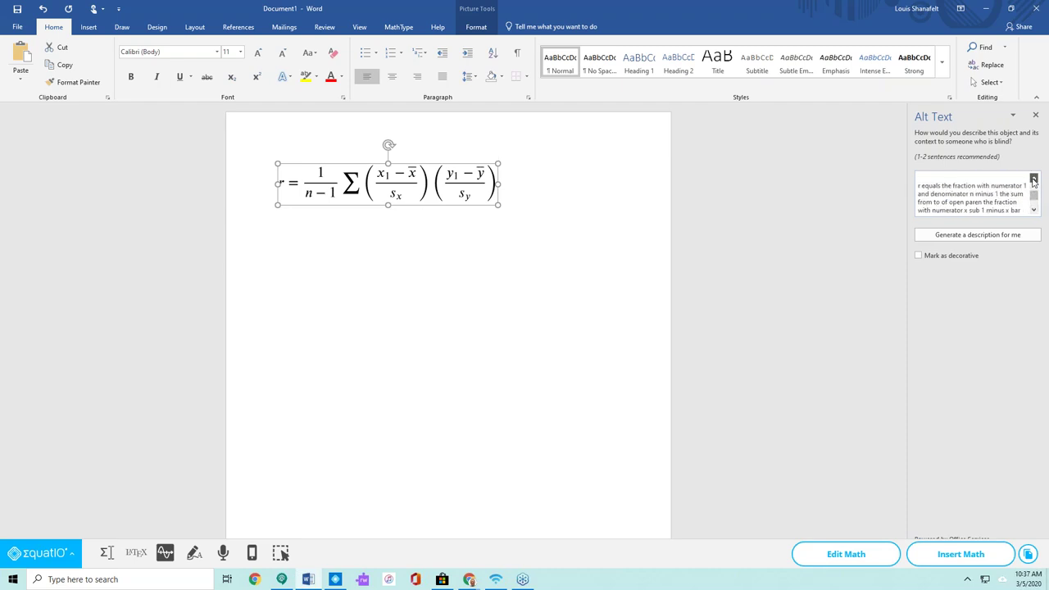
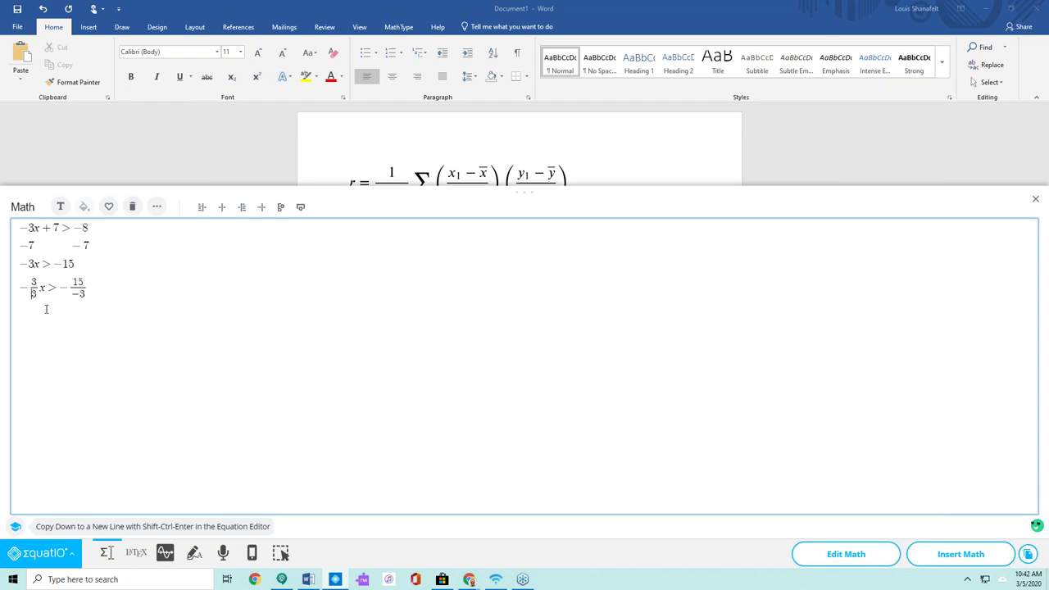
Make the first fraction's denominator −3 and add the solution line x < 5 using predicted comparison symbols.
{"action": "type", "text": "-"}
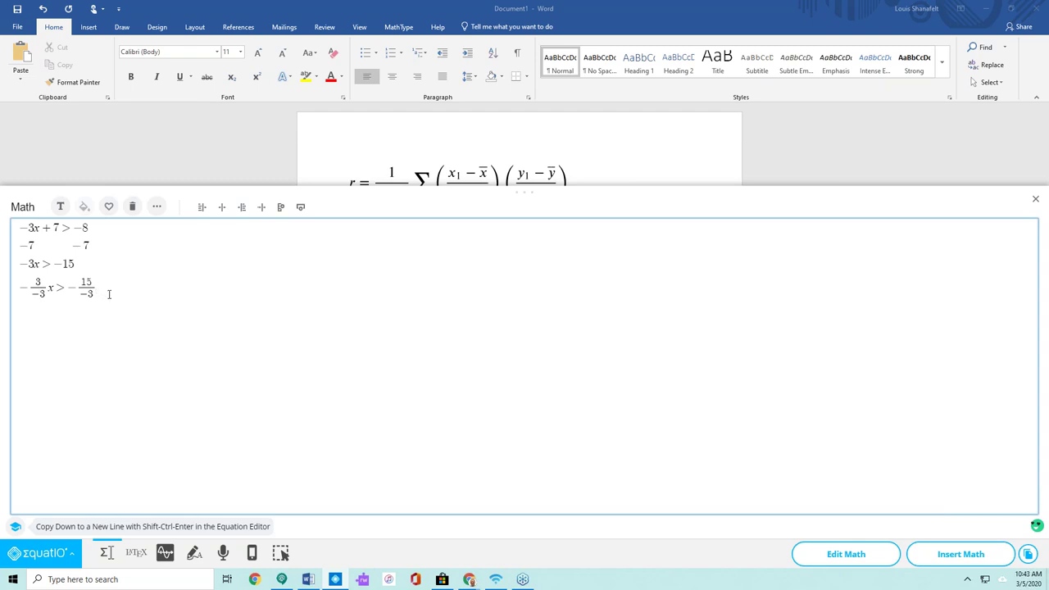
{"action": "type", "text": "xgr"}
{"action": "key", "text": "Return"}
{"action": "type", "text": "le"}
{"action": "key", "text": "Return"}
{"action": "type", "text": "5"}
Apply strikethrough to the −3 over −3 coefficient before x in the fourth line.
{"action": "left_click_drag", "start_coordinate": [40, 282], "coordinate": [48, 289]}
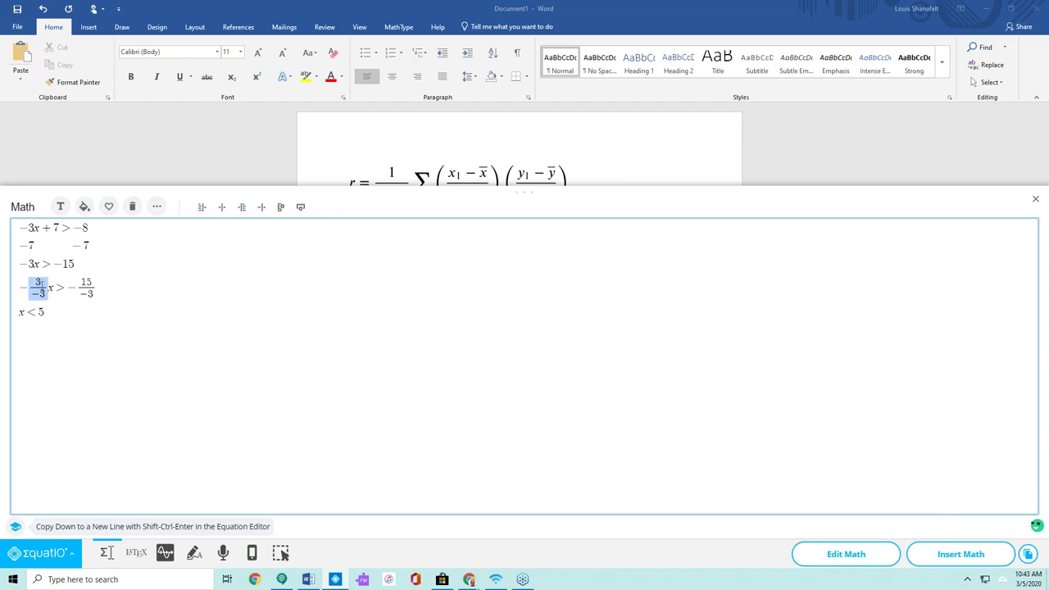
{"action": "left_click", "coordinate": [17, 287]}
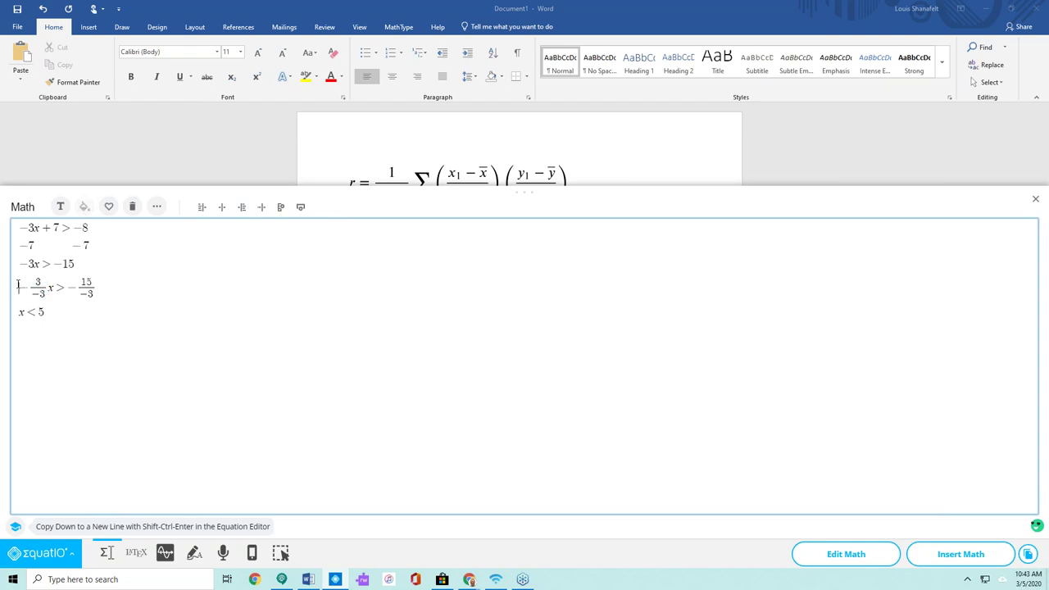
{"action": "left_click_drag", "start_coordinate": [17, 286], "coordinate": [39, 285]}
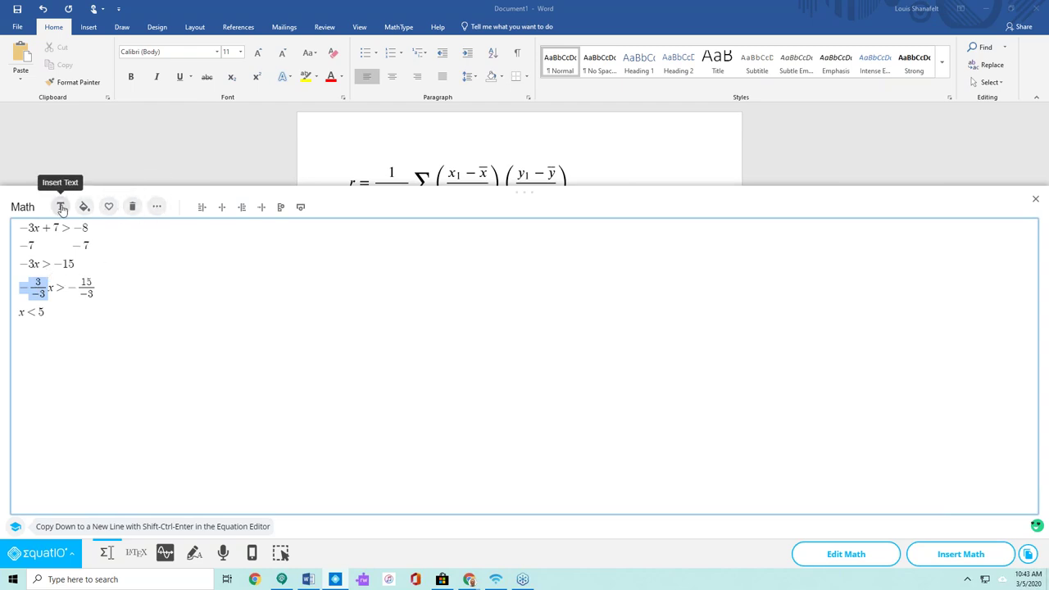
{"action": "left_click", "coordinate": [155, 208]}
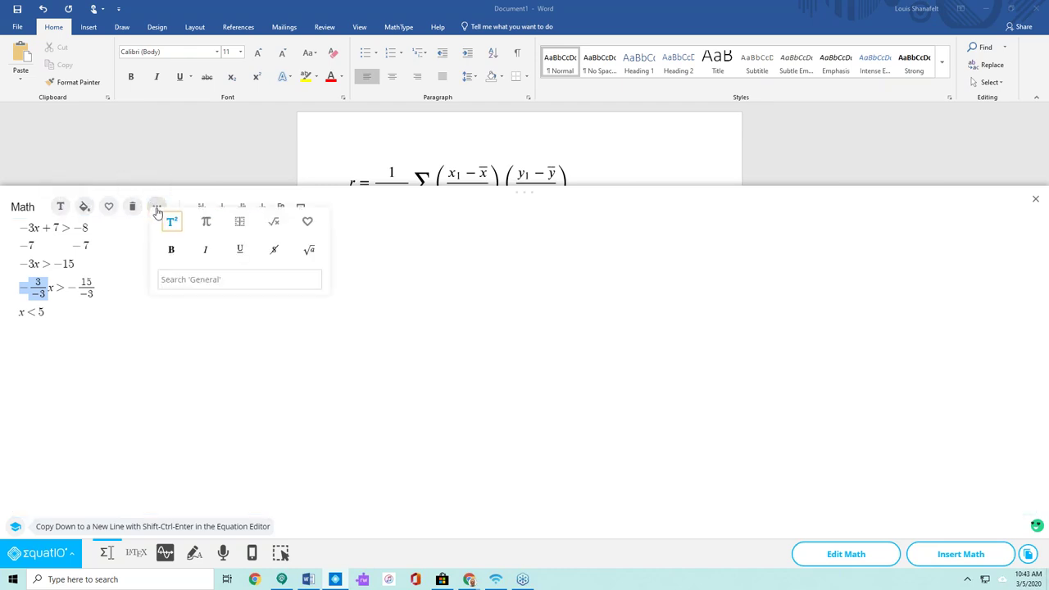
{"action": "left_click", "coordinate": [272, 251]}
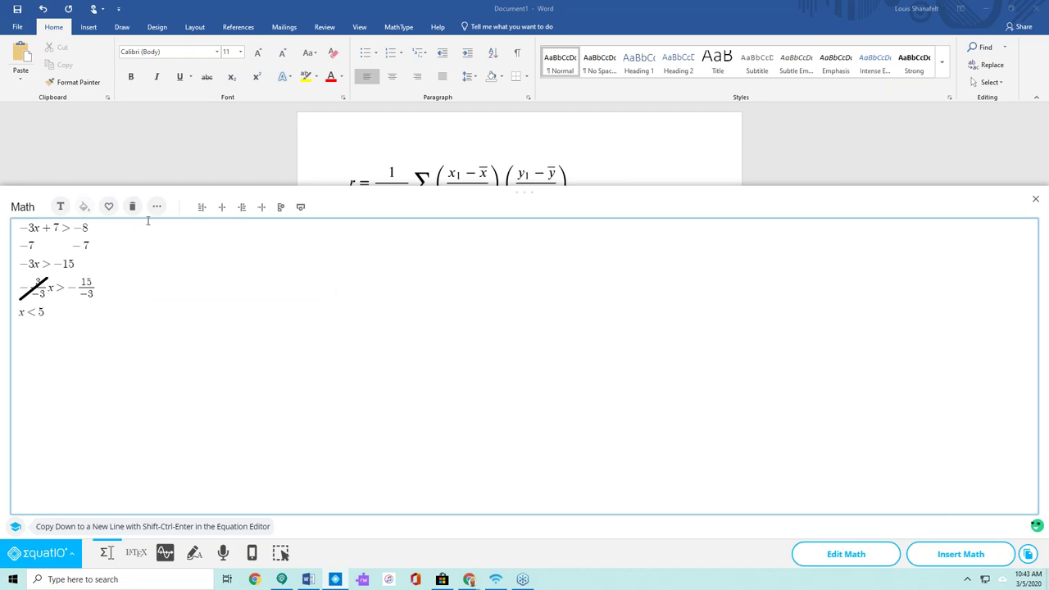
Examine the math editor's additional Symbols, Layout and Formulas collections, including the available formulas.
{"action": "left_click", "coordinate": [158, 208]}
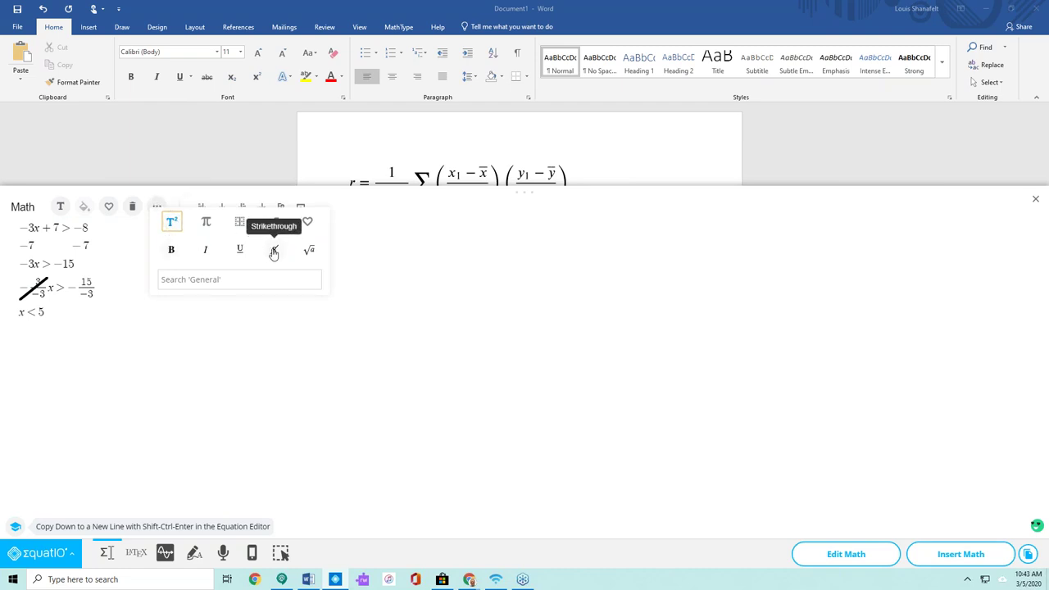
{"action": "left_click", "coordinate": [206, 223]}
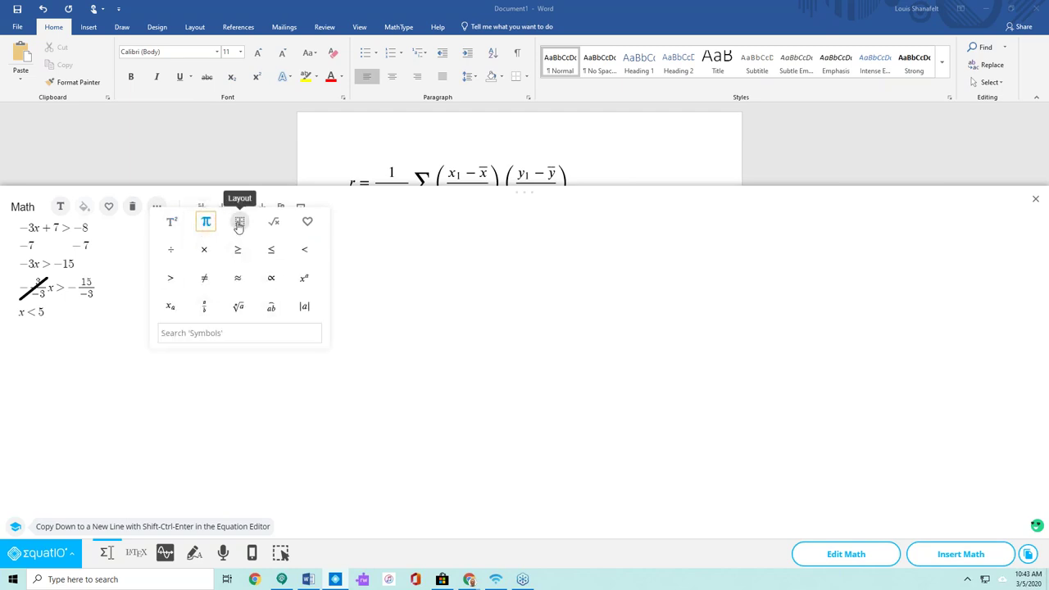
{"action": "left_click", "coordinate": [239, 225]}
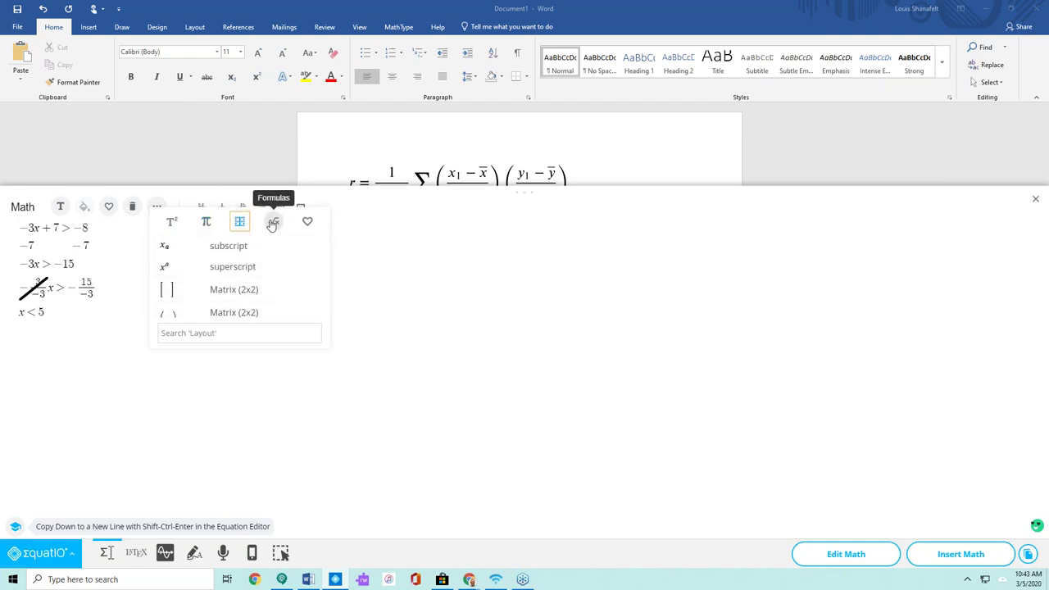
{"action": "left_click", "coordinate": [272, 223]}
{"action": "scroll", "coordinate": [234, 285], "scroll_direction": "down", "scroll_amount": 3}
{"action": "scroll", "coordinate": [233, 288], "scroll_direction": "down", "scroll_amount": 2}
{"action": "left_click", "coordinate": [174, 331]}
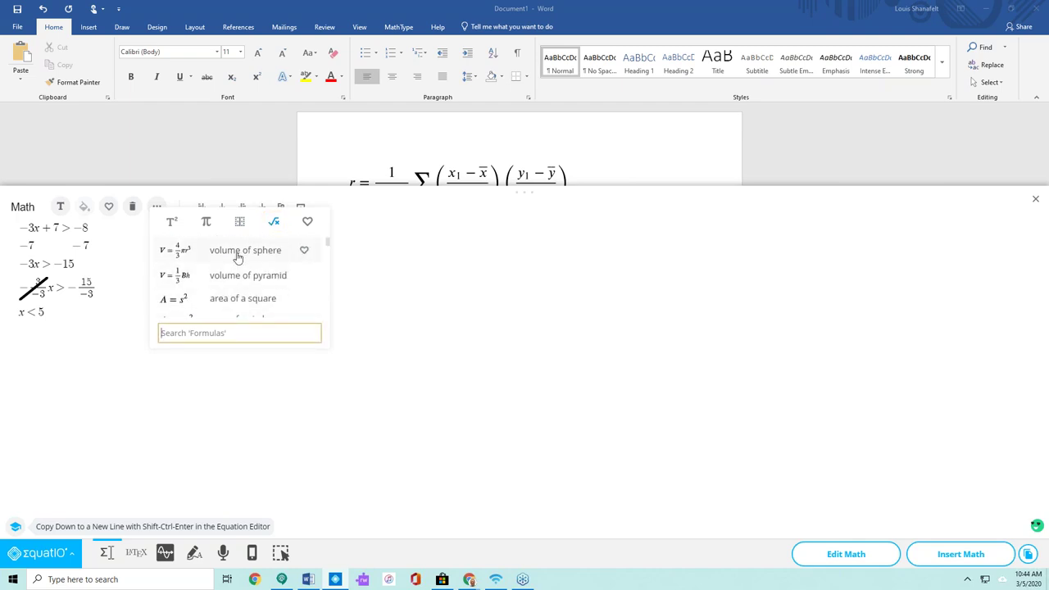
{"action": "left_click", "coordinate": [187, 194]}
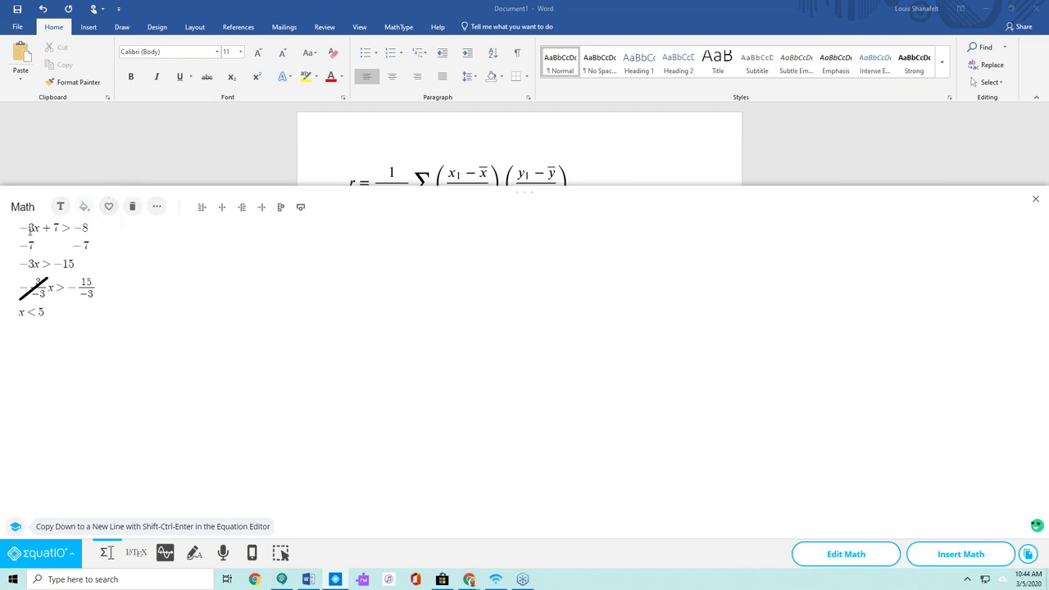
Save the first line, −3x + 7 > −8, as a favorite named NS.
{"action": "left_click_drag", "start_coordinate": [20, 227], "coordinate": [94, 231]}
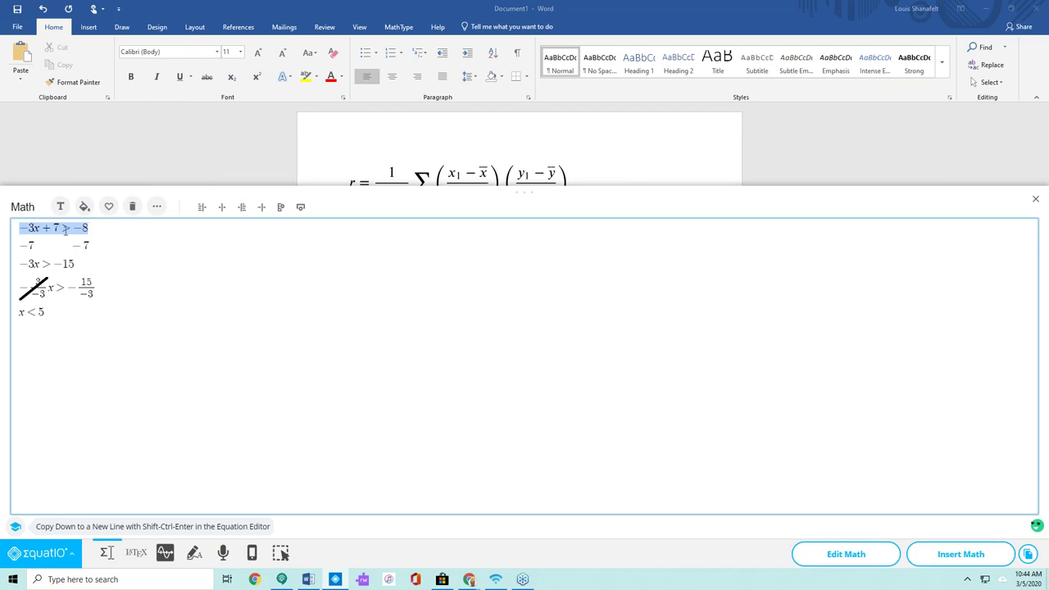
{"action": "left_click", "coordinate": [108, 207]}
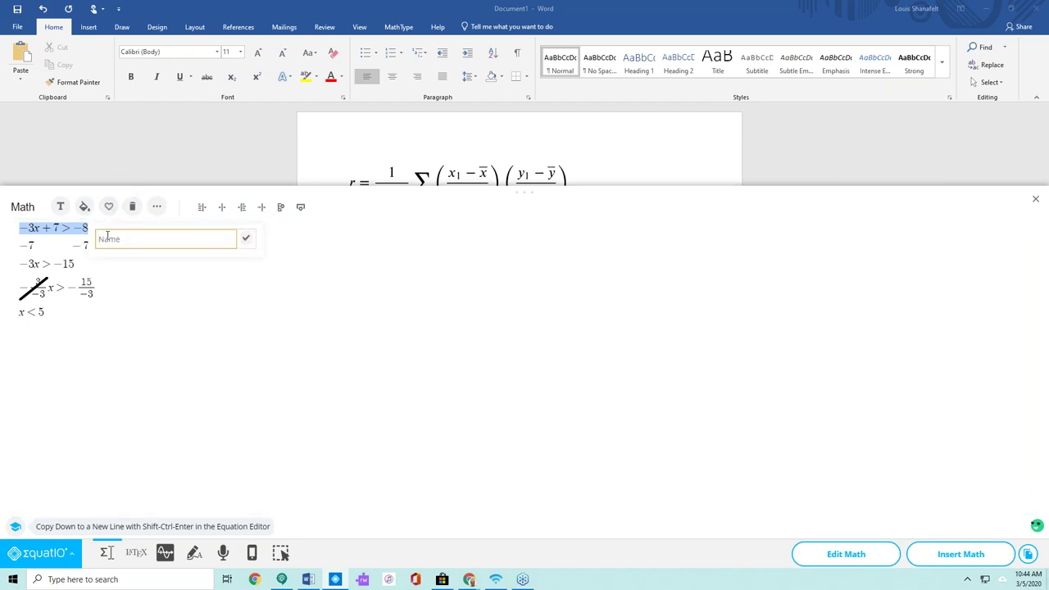
{"action": "type", "text": "NS"}
{"action": "left_click", "coordinate": [246, 240]}
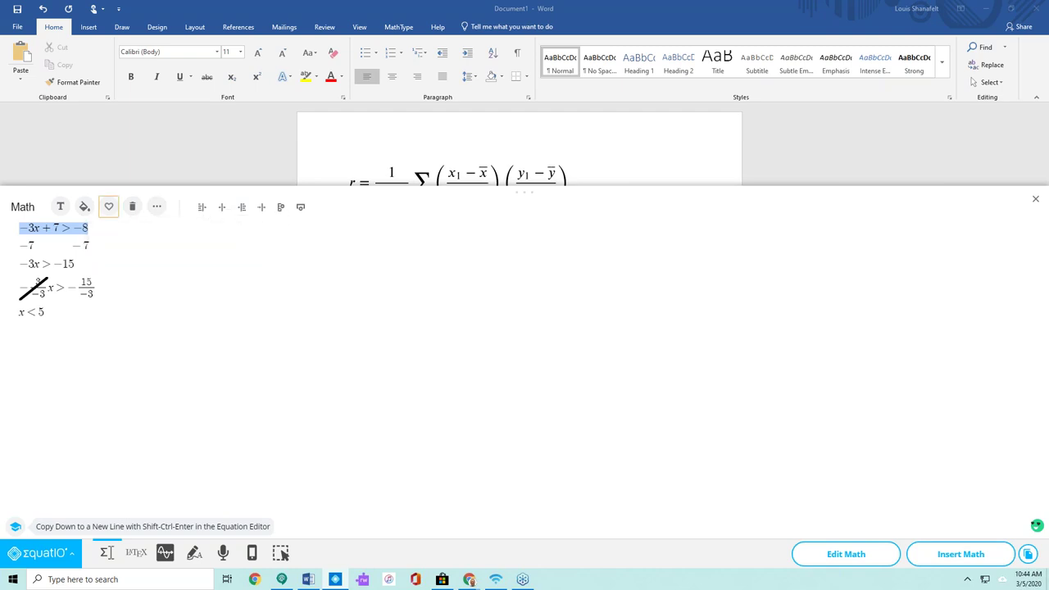
Remove the NS entry from My Favorites and return to the equation.
{"action": "left_click", "coordinate": [156, 208]}
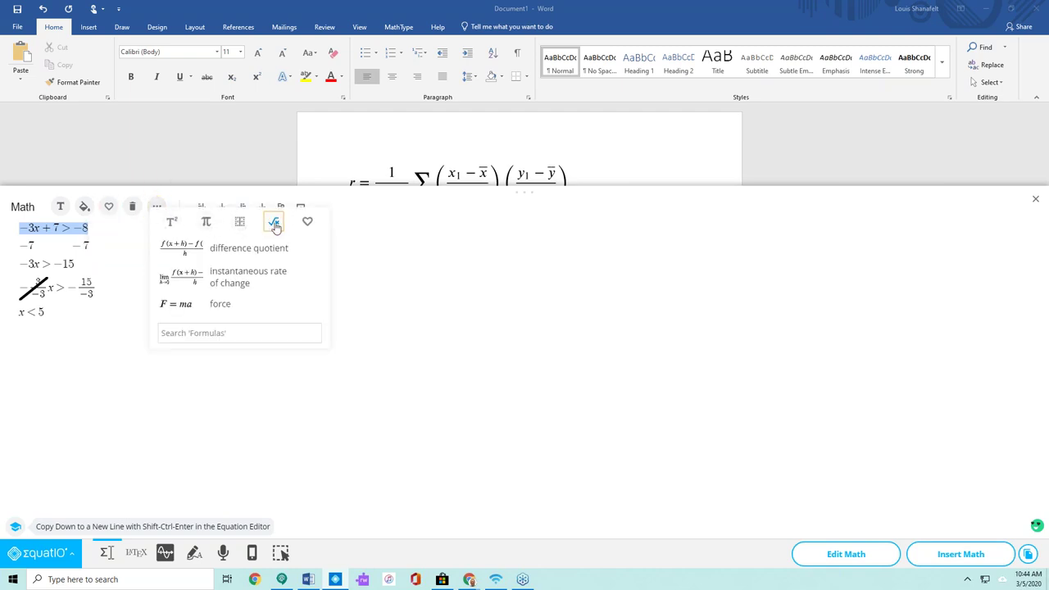
{"action": "left_click", "coordinate": [307, 223]}
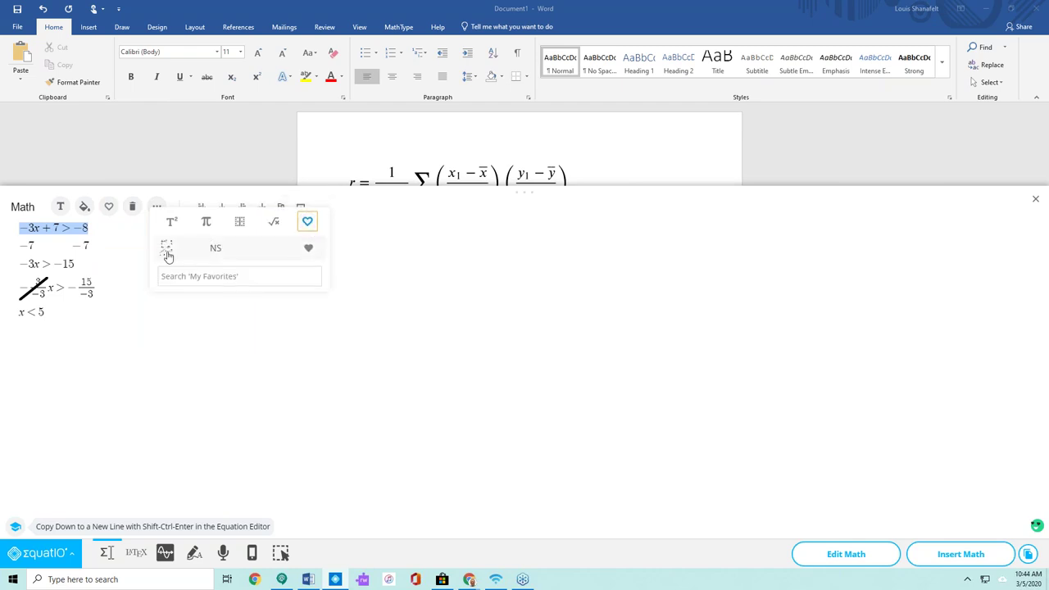
{"action": "left_click", "coordinate": [308, 251]}
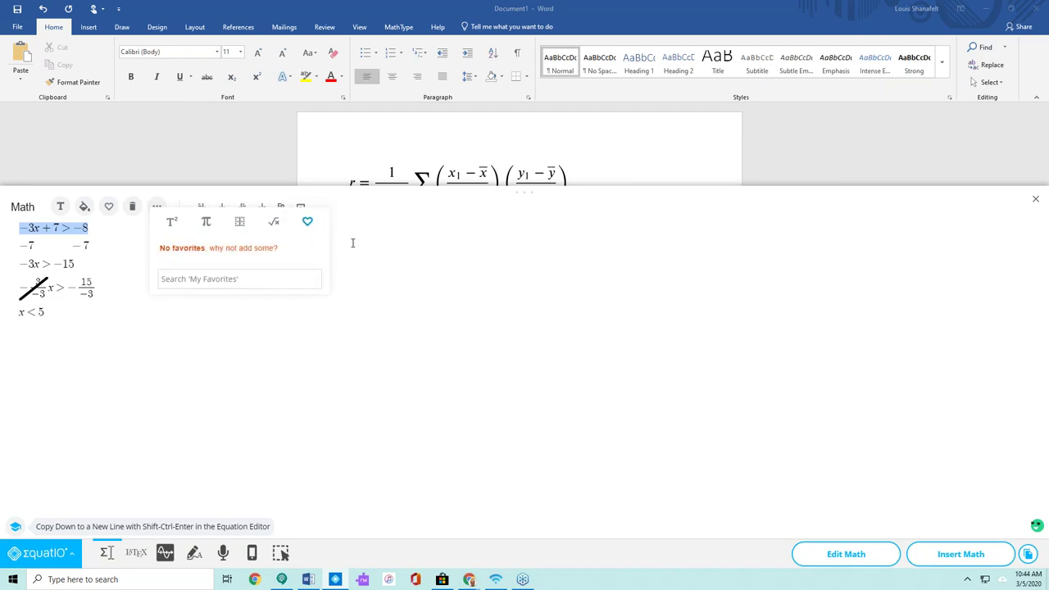
{"action": "left_click", "coordinate": [331, 243]}
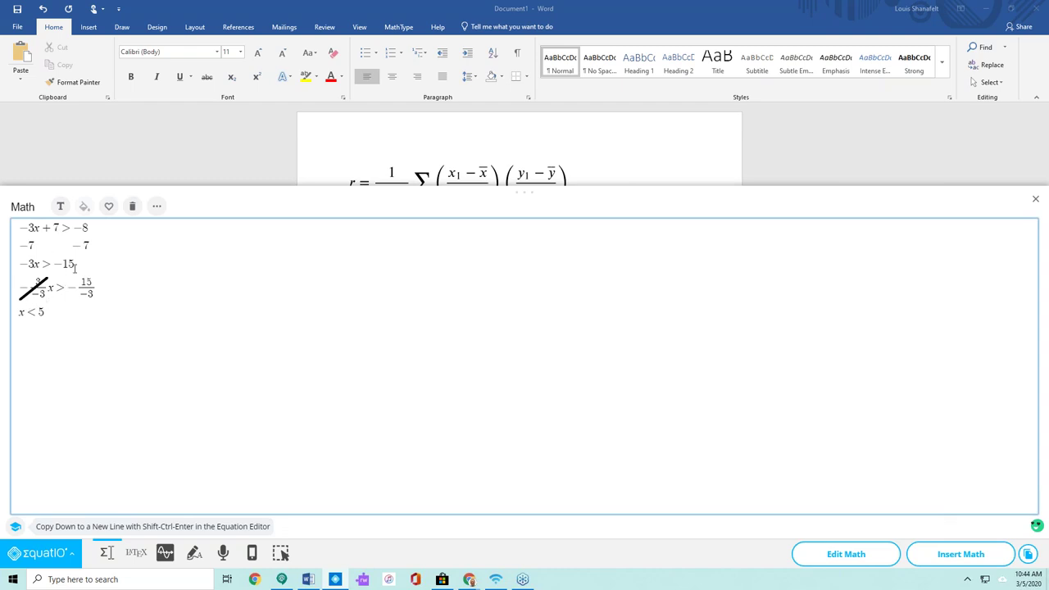
Center-align the lines of the inequality solution, insert it into the document below the r formula, and close the math editor.
{"action": "left_click_drag", "start_coordinate": [524, 190], "coordinate": [503, 372]}
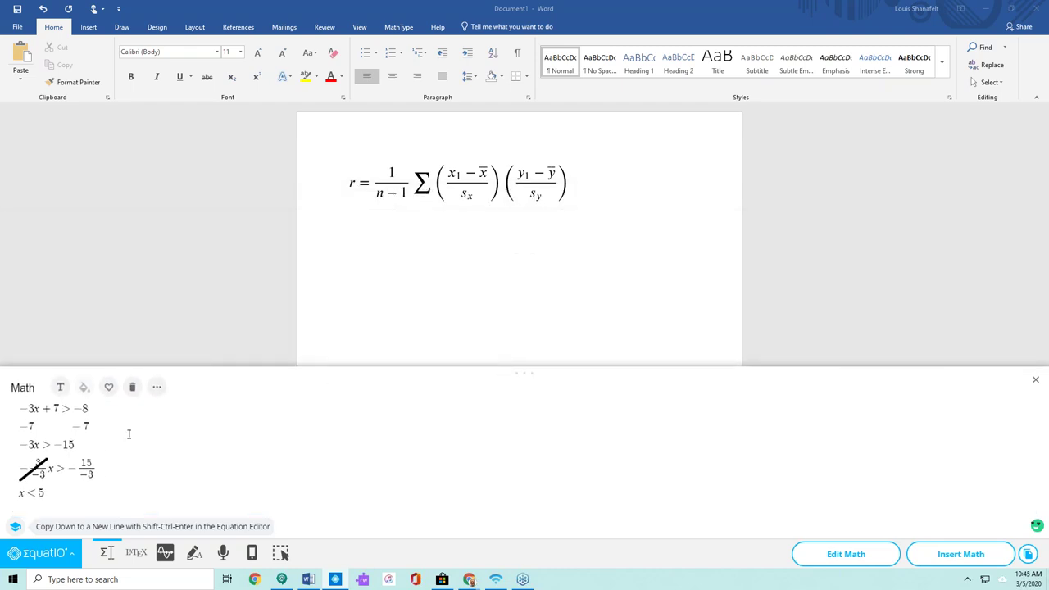
{"action": "left_click", "coordinate": [91, 465]}
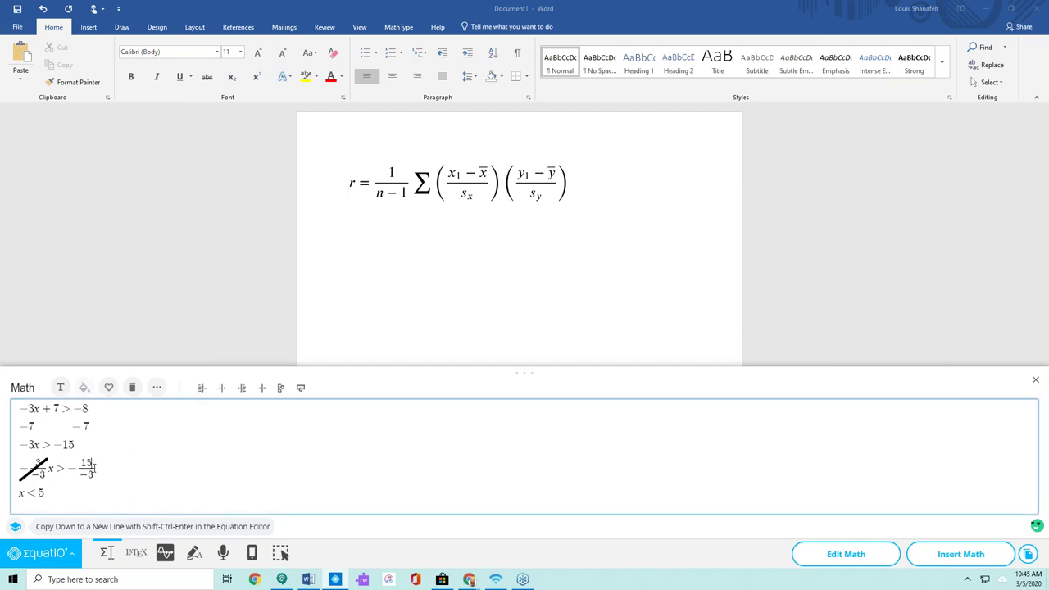
{"action": "left_click", "coordinate": [222, 388]}
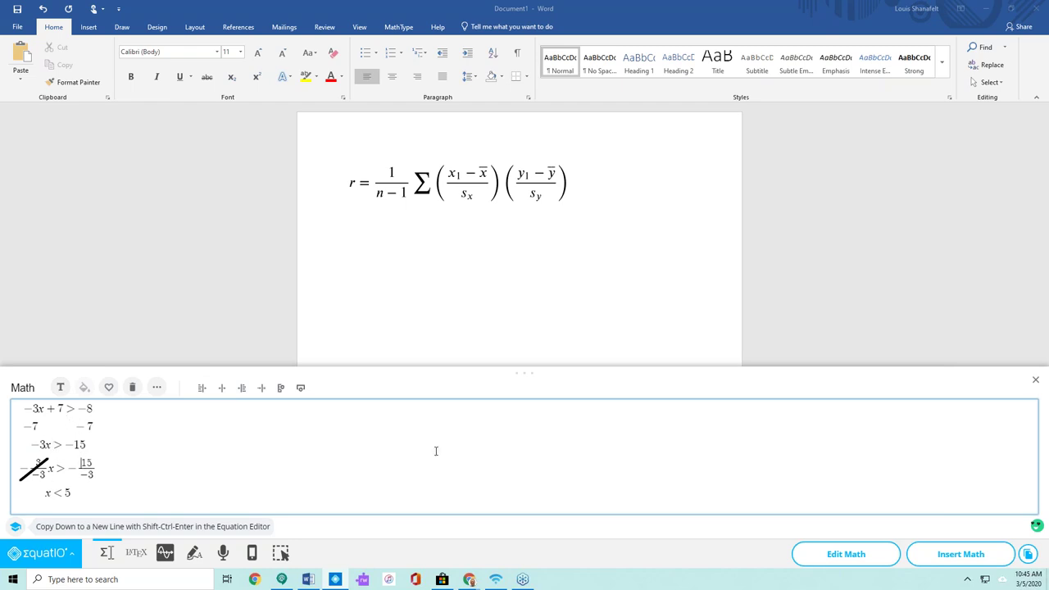
{"action": "left_click", "coordinate": [954, 555]}
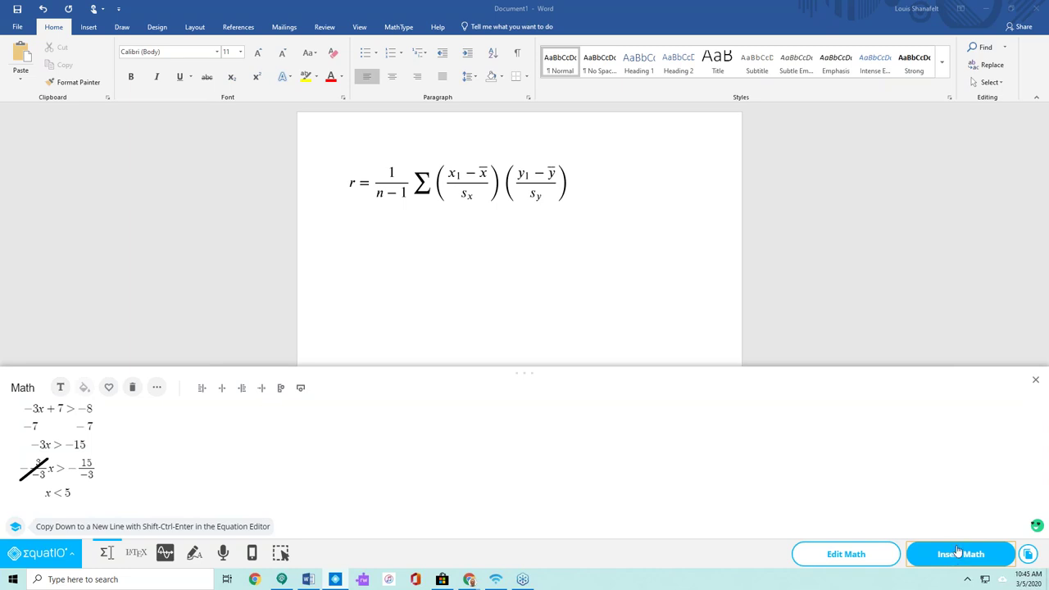
{"action": "left_click", "coordinate": [1037, 384]}
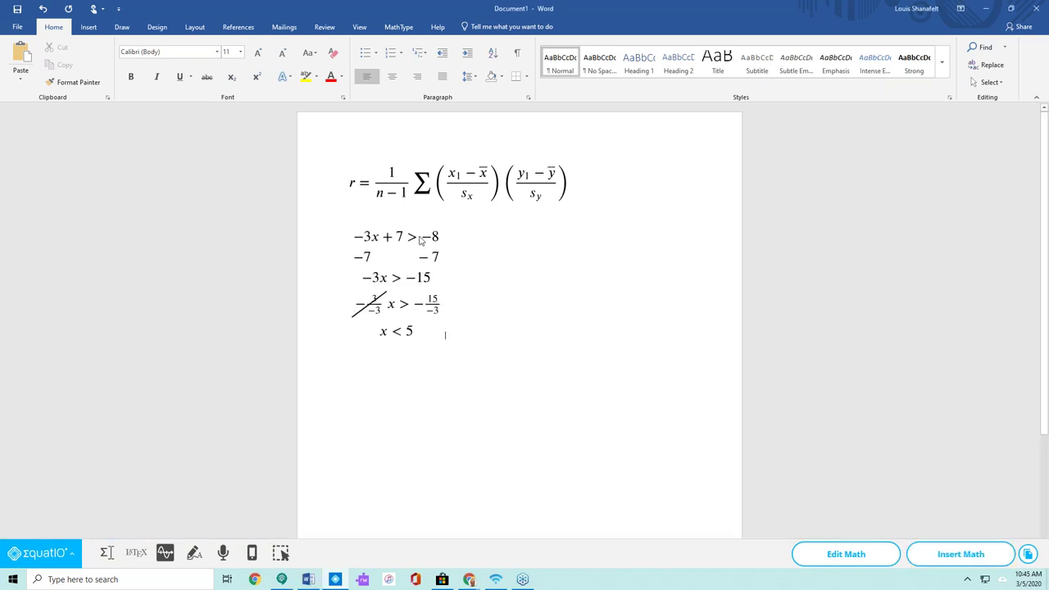
Examine the alt text of the inserted inequality solution, including its line-by-line spoken description.
{"action": "left_click", "coordinate": [396, 256]}
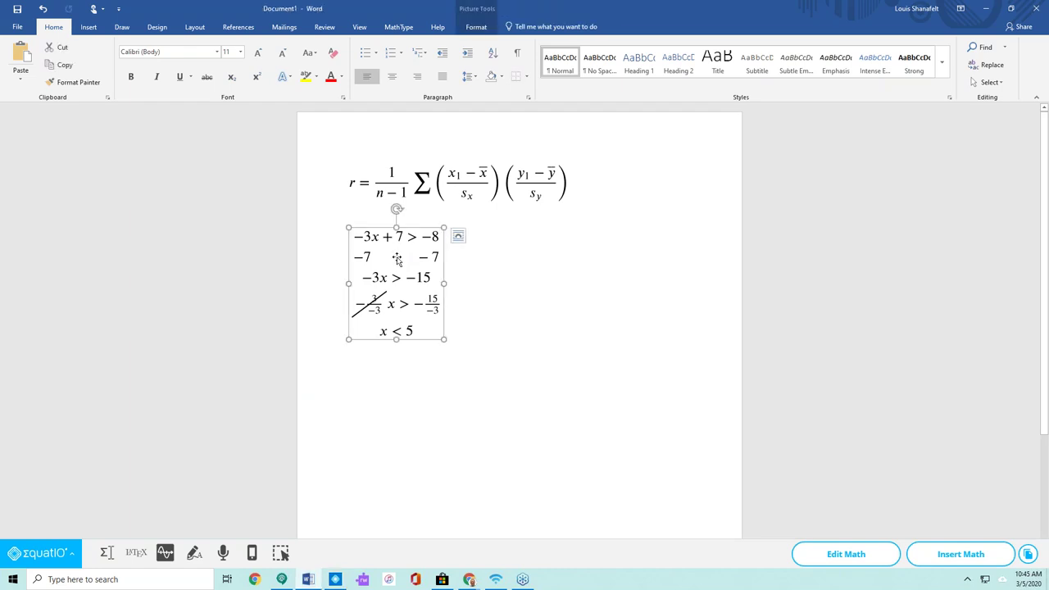
{"action": "right_click", "coordinate": [396, 258]}
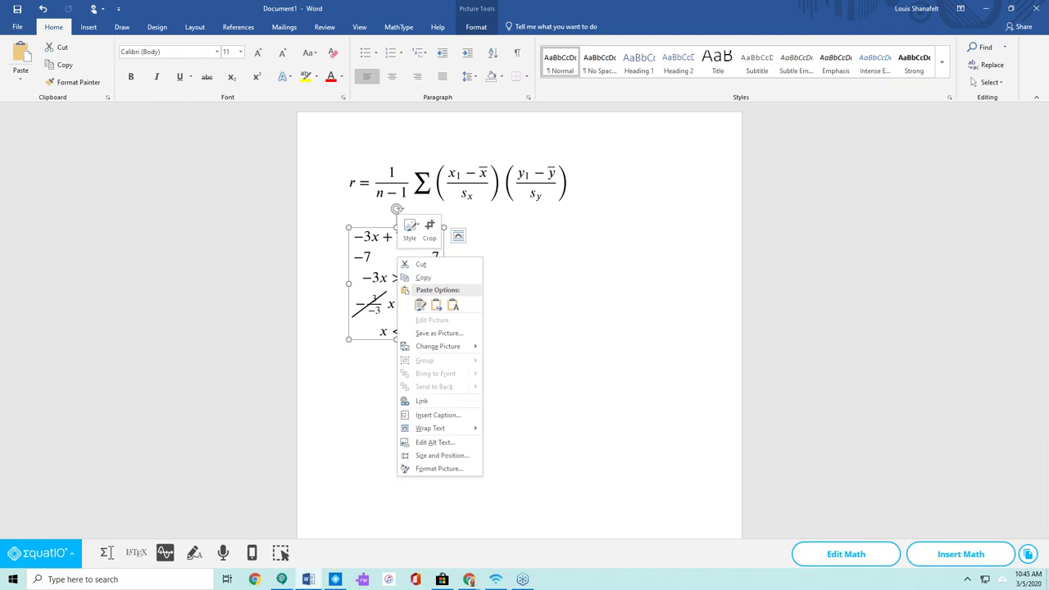
{"action": "left_click", "coordinate": [437, 444]}
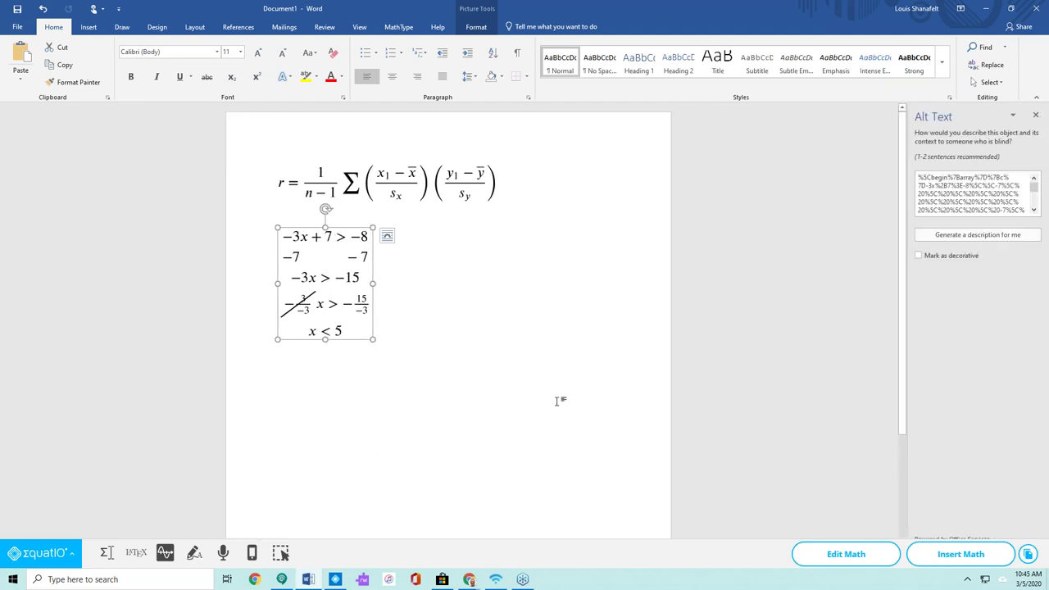
{"action": "scroll", "coordinate": [1034, 190], "scroll_direction": "down", "scroll_amount": 3}
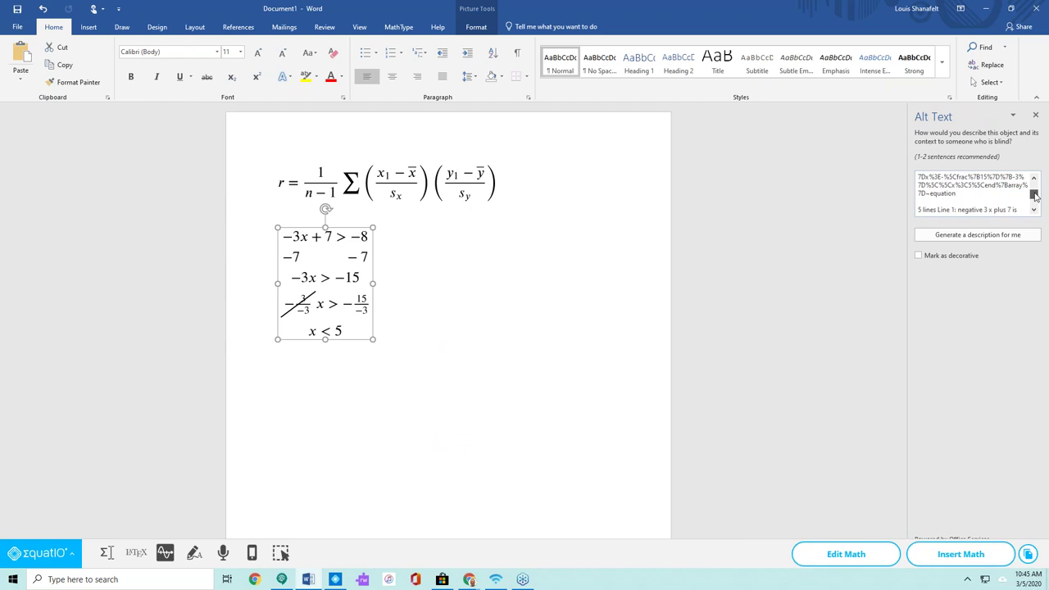
{"action": "scroll", "coordinate": [1034, 194], "scroll_direction": "up", "scroll_amount": 1}
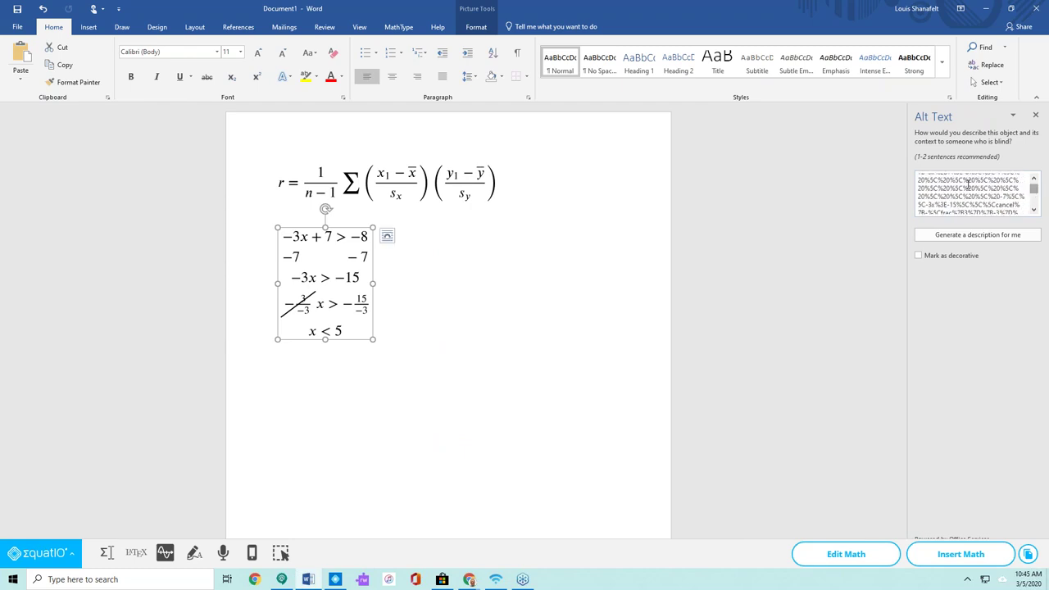
{"action": "scroll", "coordinate": [1034, 192], "scroll_direction": "down", "scroll_amount": 2}
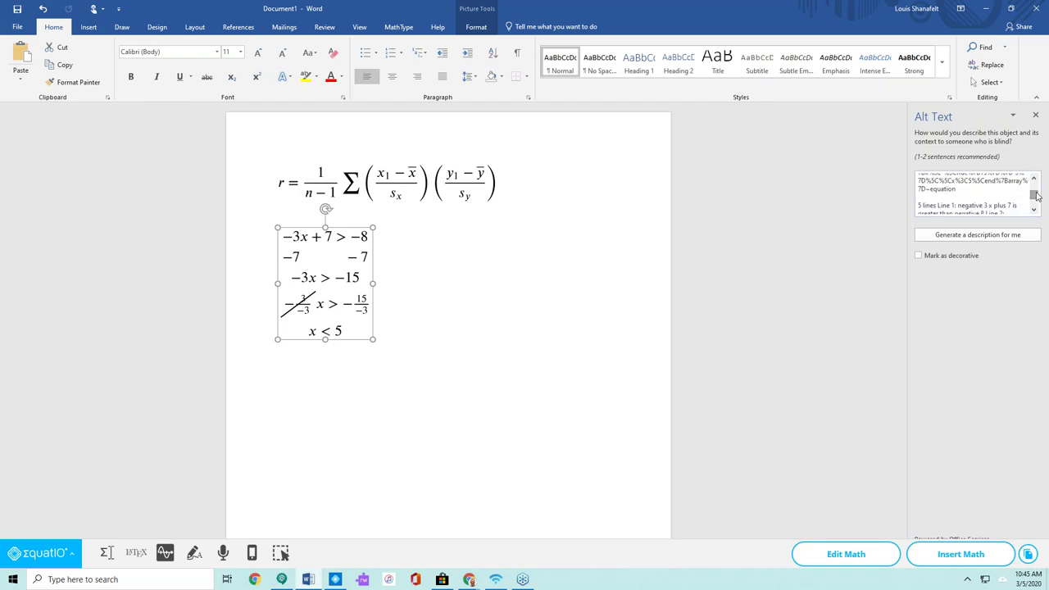
{"action": "left_click_drag", "start_coordinate": [1036, 194], "coordinate": [1037, 196]}
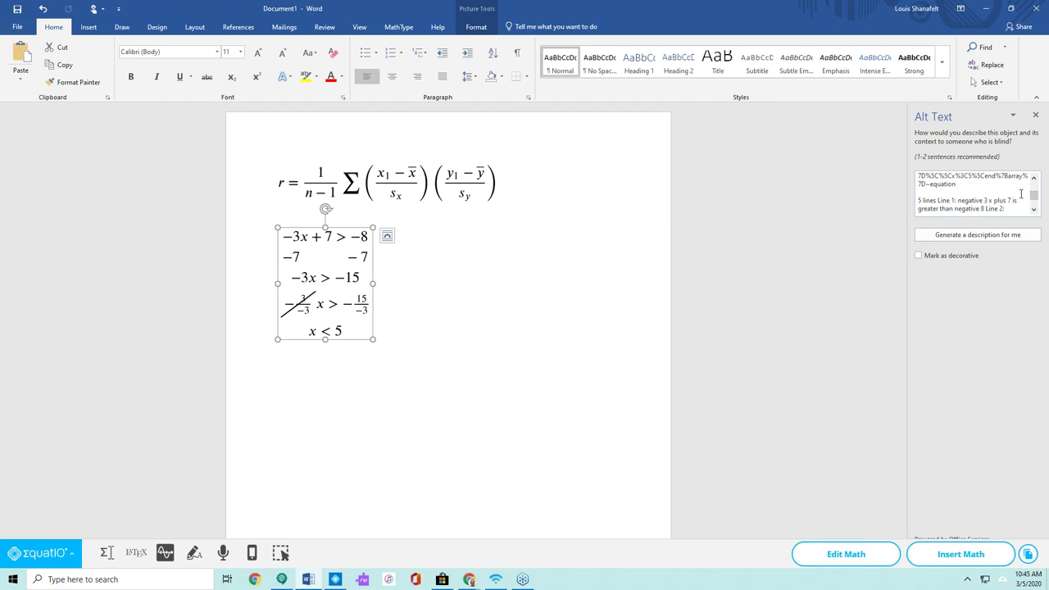
{"action": "left_click_drag", "start_coordinate": [1035, 198], "coordinate": [1035, 193]}
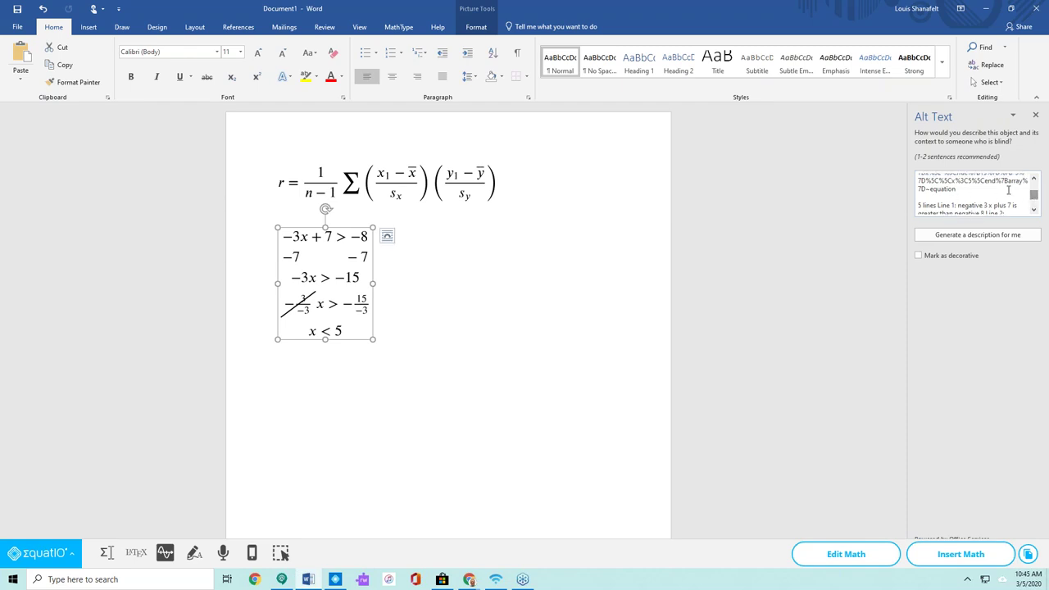
{"action": "left_click", "coordinate": [916, 205]}
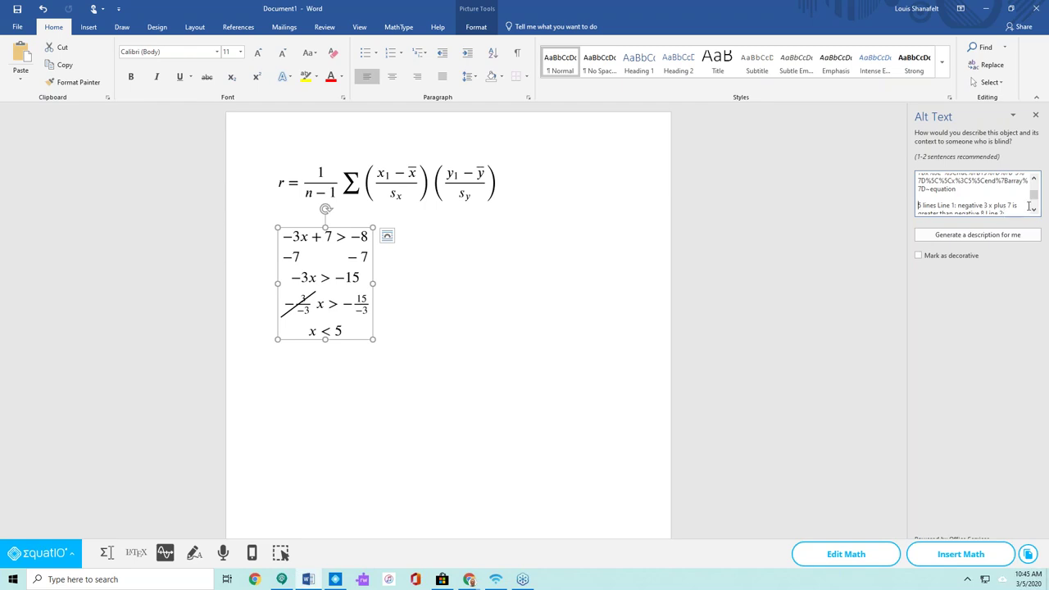
{"action": "left_click_drag", "start_coordinate": [1033, 198], "coordinate": [1030, 206]}
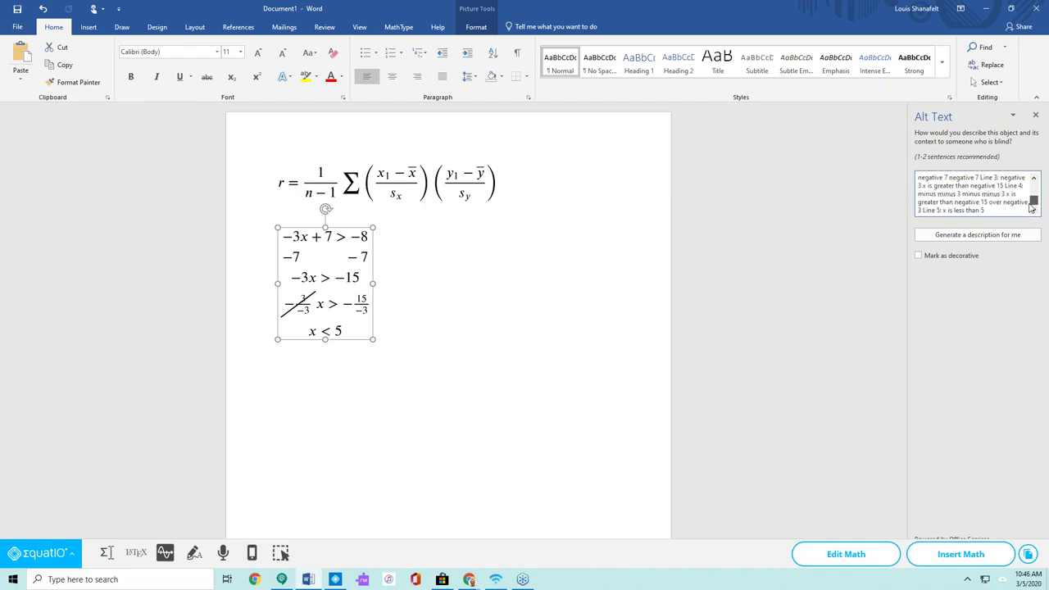
{"action": "left_click", "coordinate": [1035, 117]}
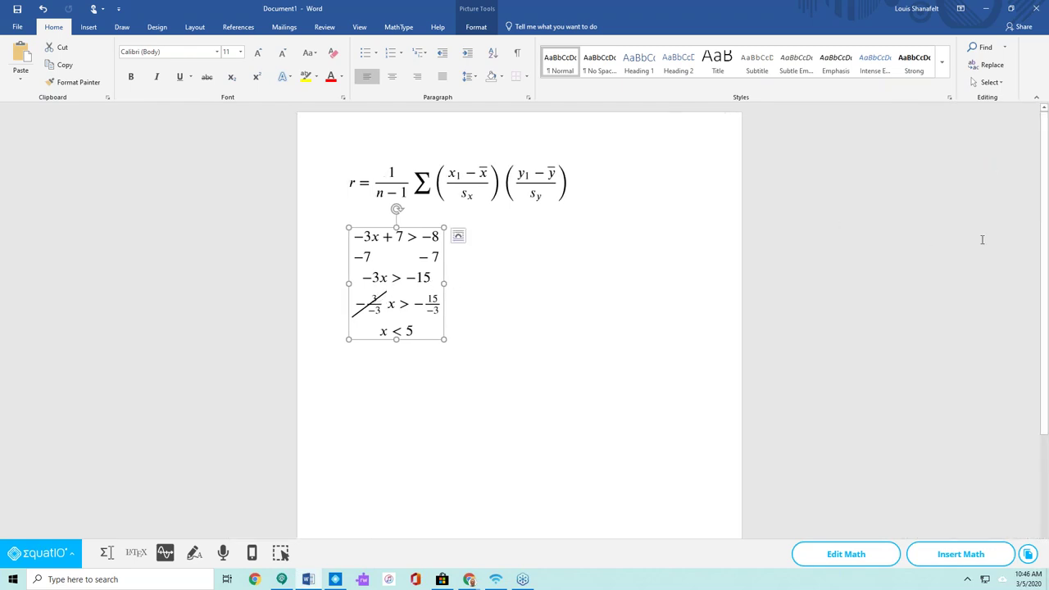
Start a new line in the document below the inserted inequality solution.
{"action": "left_click", "coordinate": [463, 328]}
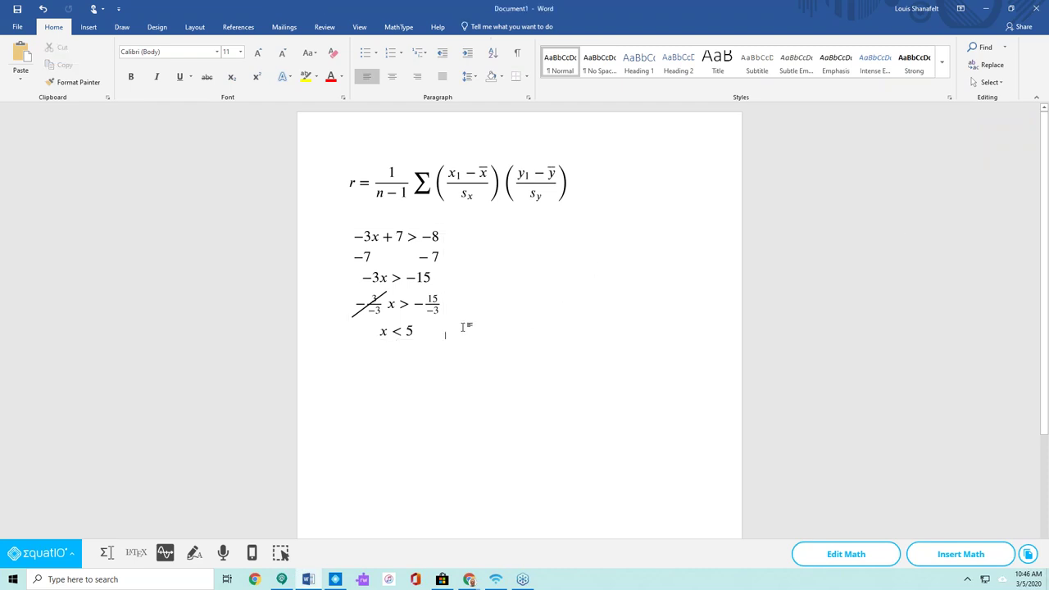
{"action": "key", "text": "Return"}
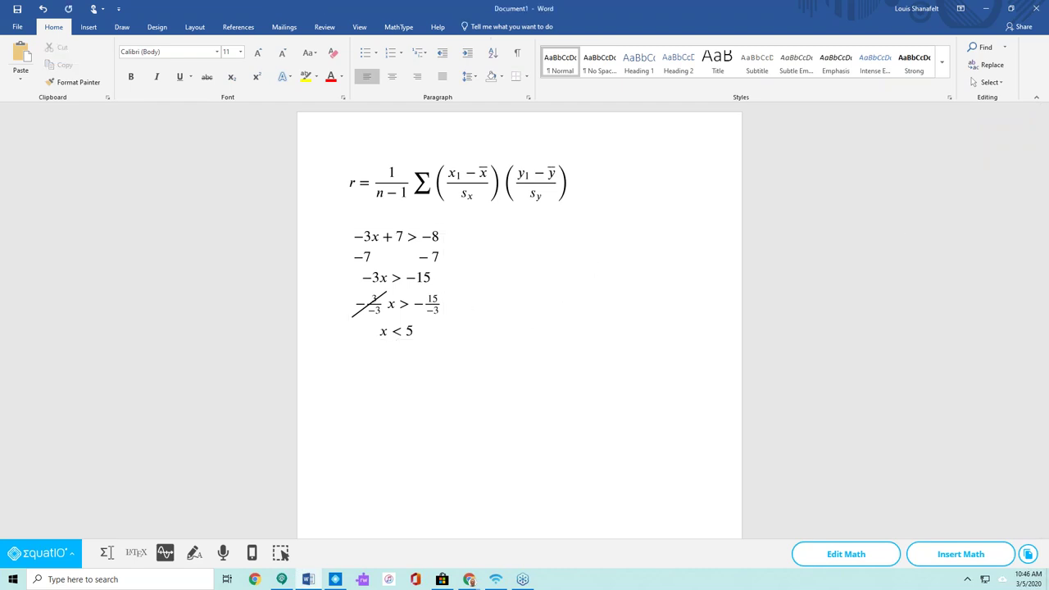
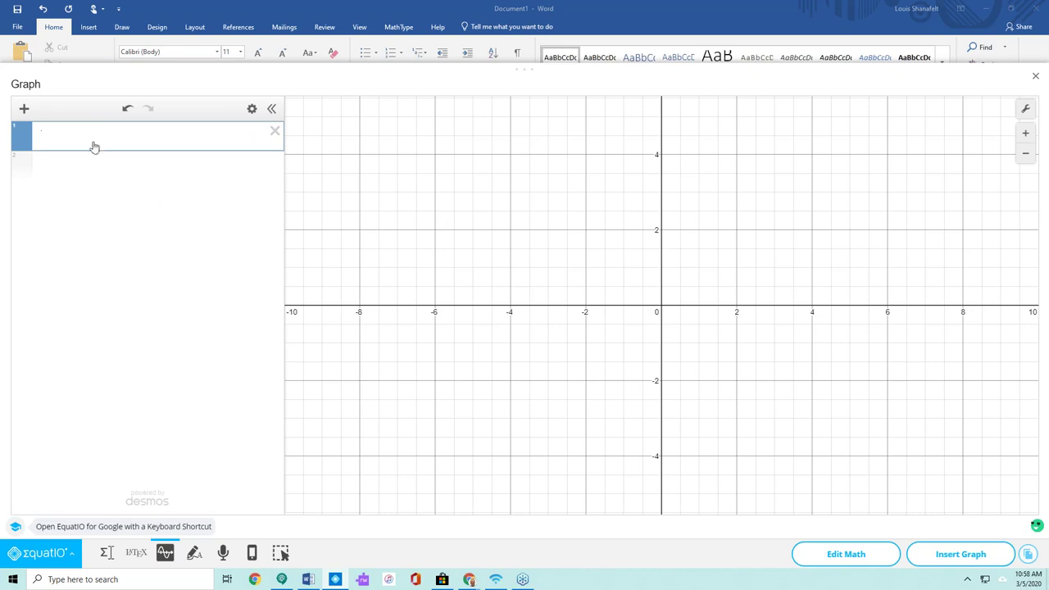
Enter 3x − 4 = 5 as the first graph expression, using the predicted minus and equals signs.
{"action": "type", "text": "3x min"}
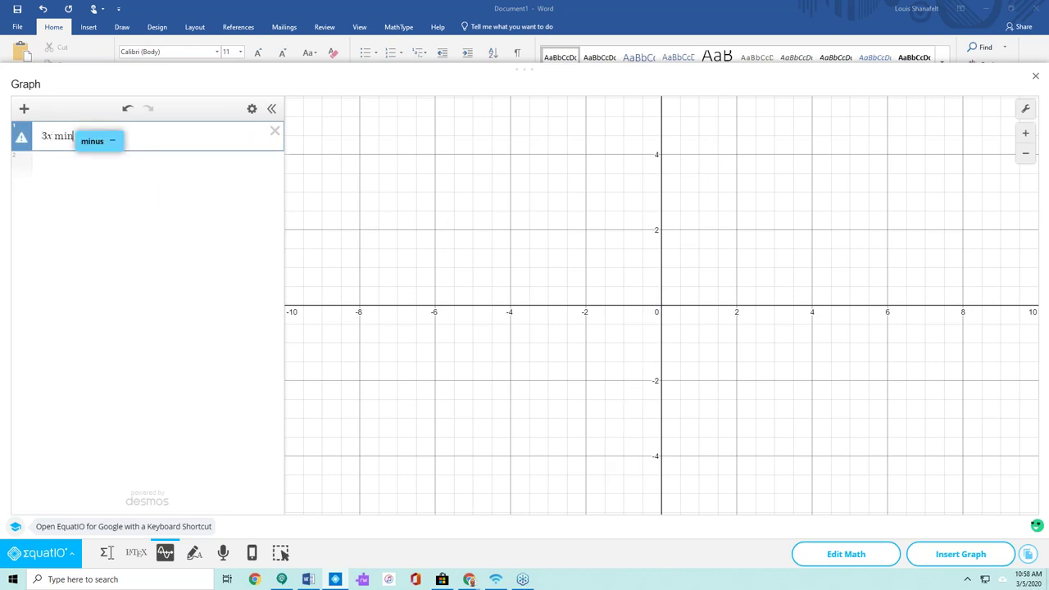
{"action": "key", "text": "Return"}
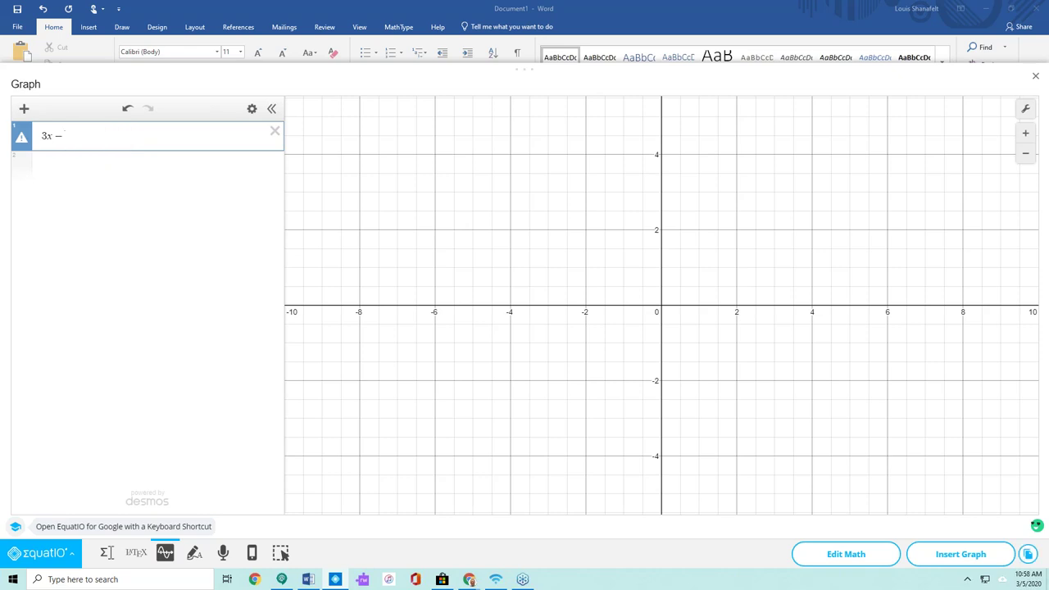
{"action": "type", "text": "4eq"}
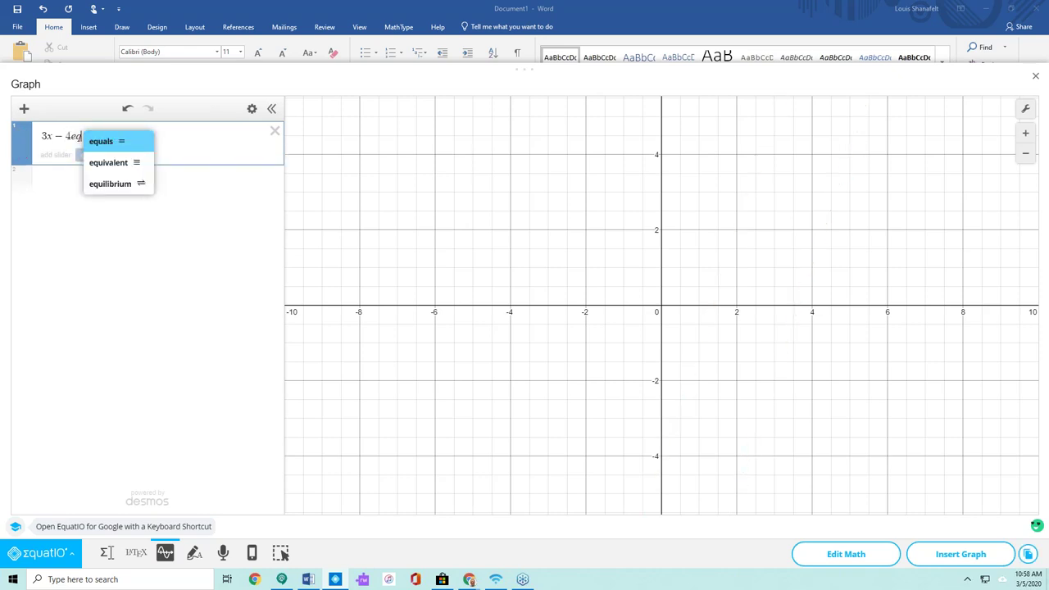
{"action": "key", "text": "Return"}
{"action": "type", "text": "5"}
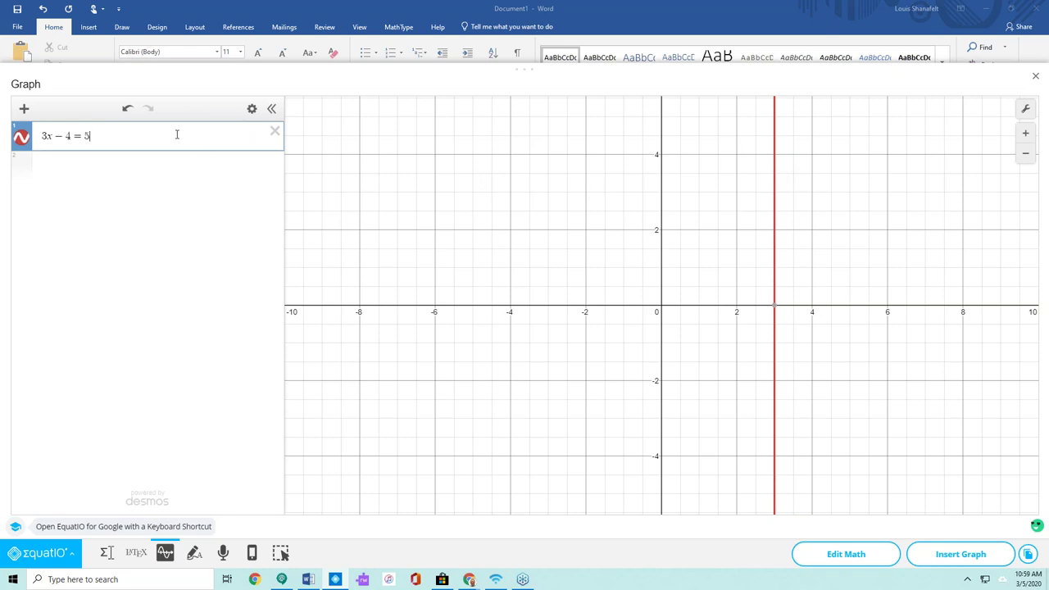
Hide the plotted line of 3x − 4 = 5 and show it again.
{"action": "left_click", "coordinate": [21, 139]}
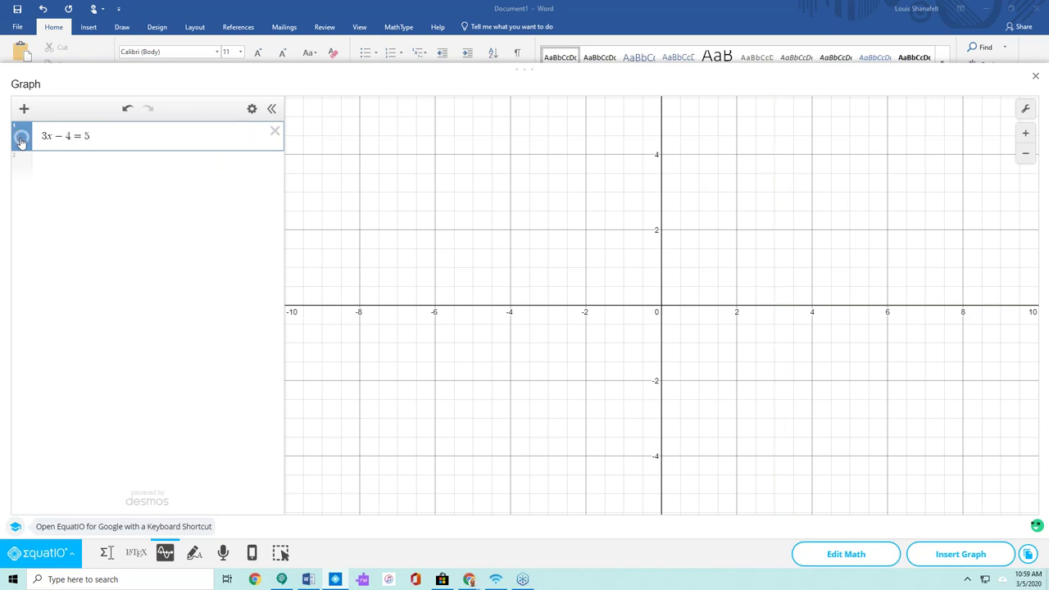
{"action": "left_click", "coordinate": [21, 139]}
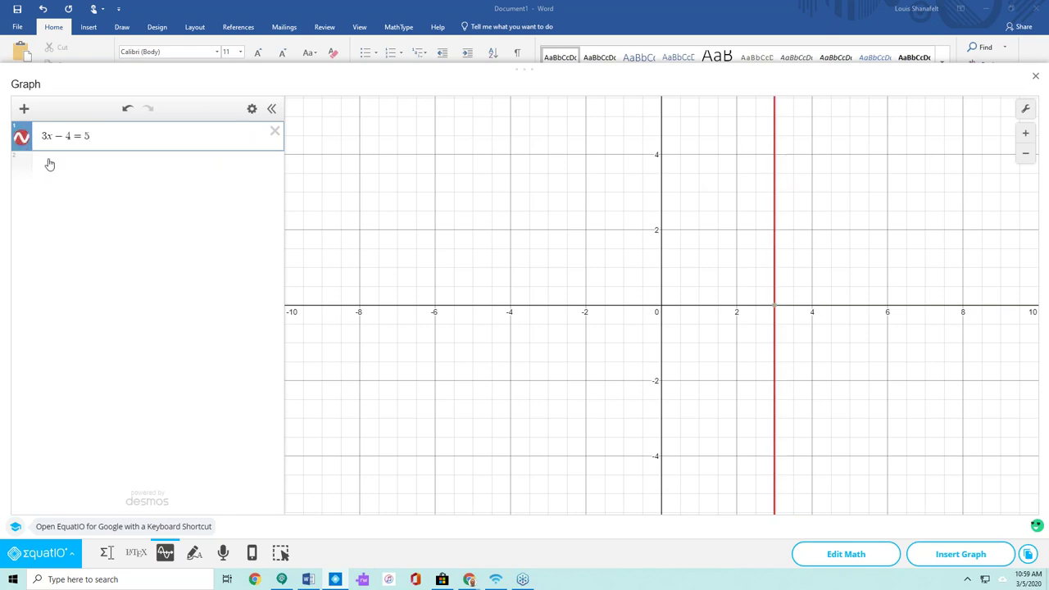
{"action": "left_click", "coordinate": [251, 110]}
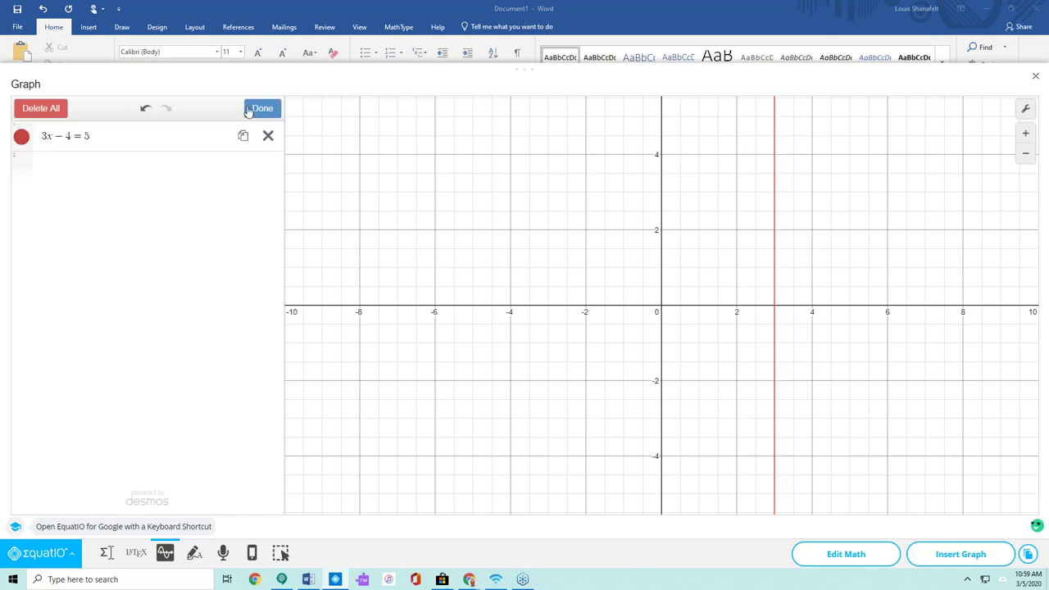
{"action": "left_click", "coordinate": [252, 111]}
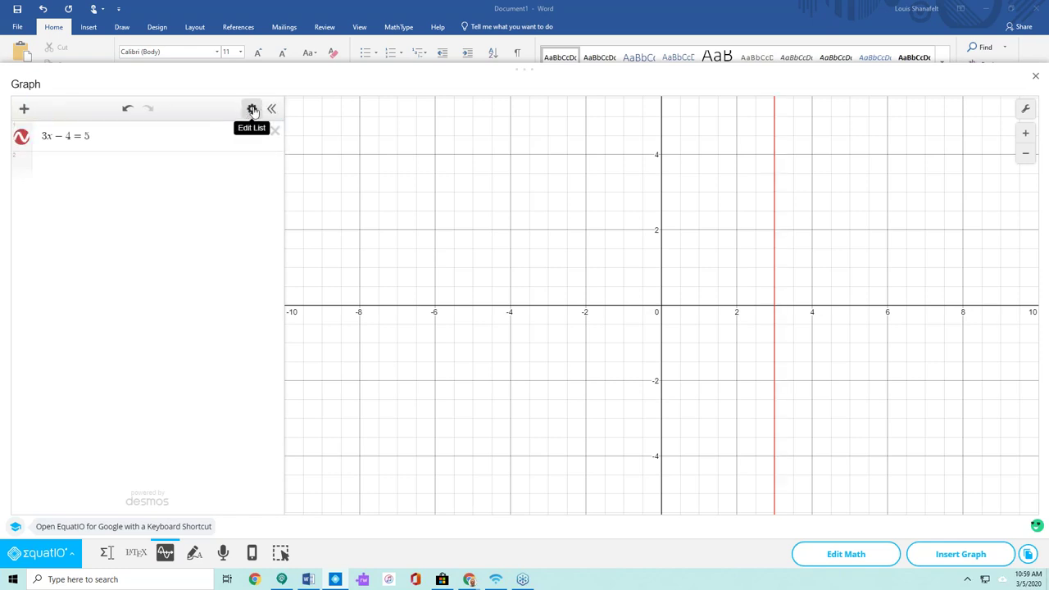
Color the 3x − 4 = 5 line green, trying the dotted and dashed styles before setting it back to solid.
{"action": "left_click", "coordinate": [251, 110]}
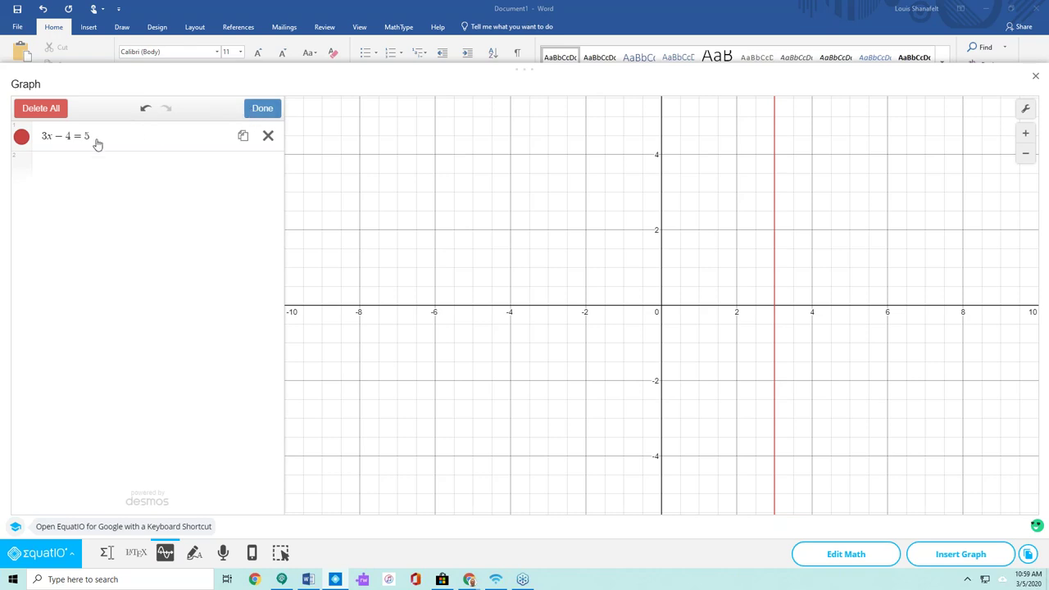
{"action": "left_click", "coordinate": [21, 137]}
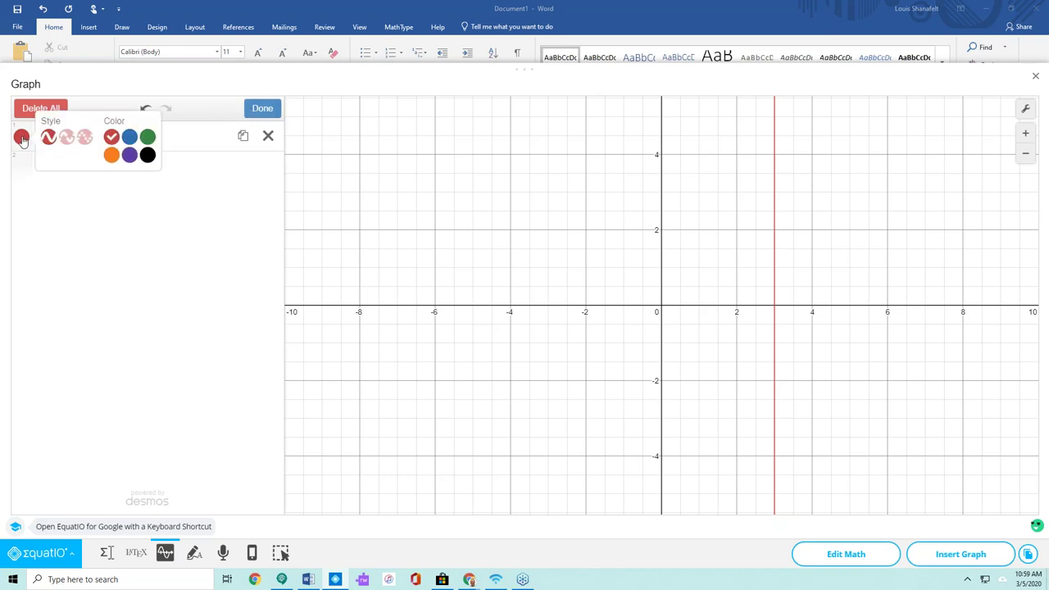
{"action": "left_click", "coordinate": [129, 139]}
{"action": "left_click", "coordinate": [148, 138]}
{"action": "left_click", "coordinate": [86, 140]}
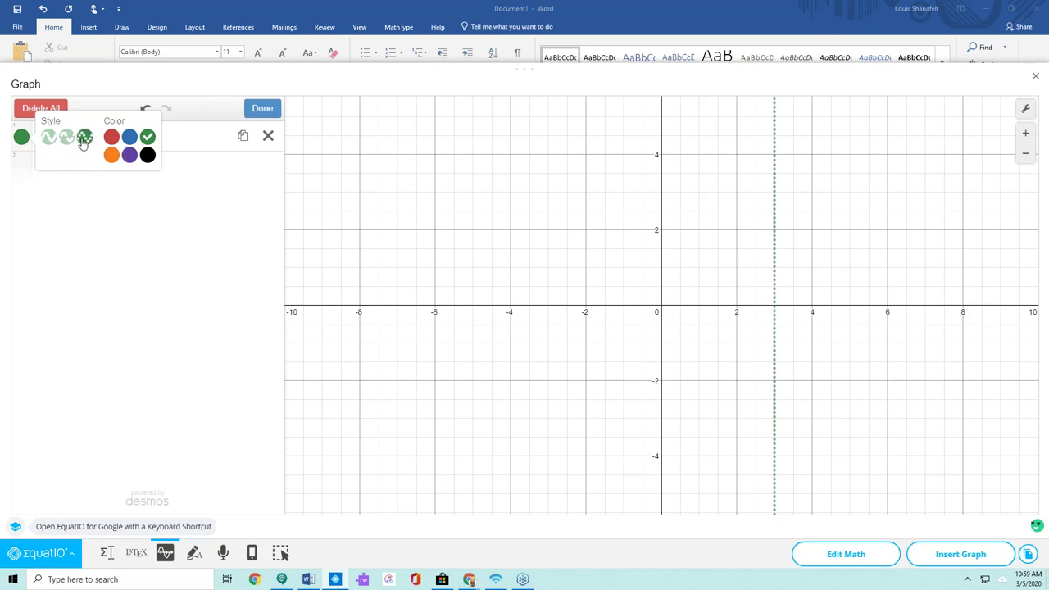
{"action": "left_click", "coordinate": [67, 139]}
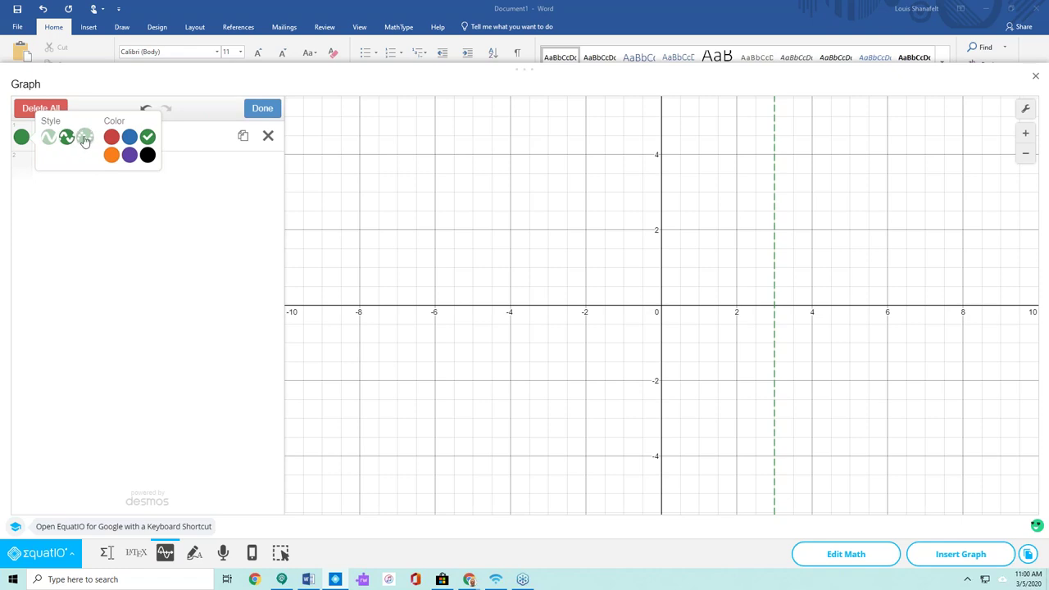
{"action": "left_click", "coordinate": [49, 138]}
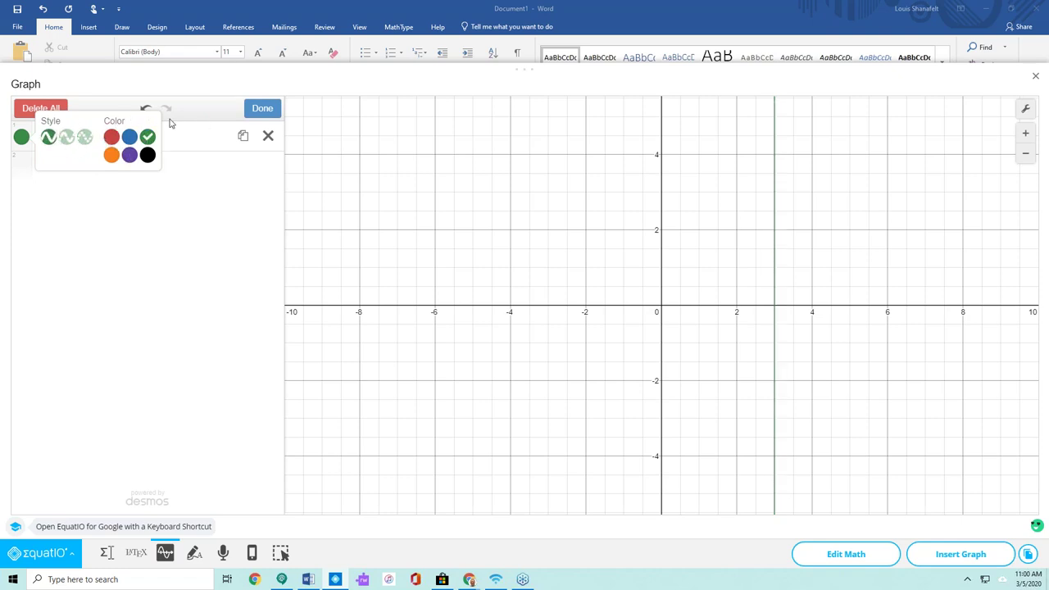
{"action": "left_click", "coordinate": [251, 114]}
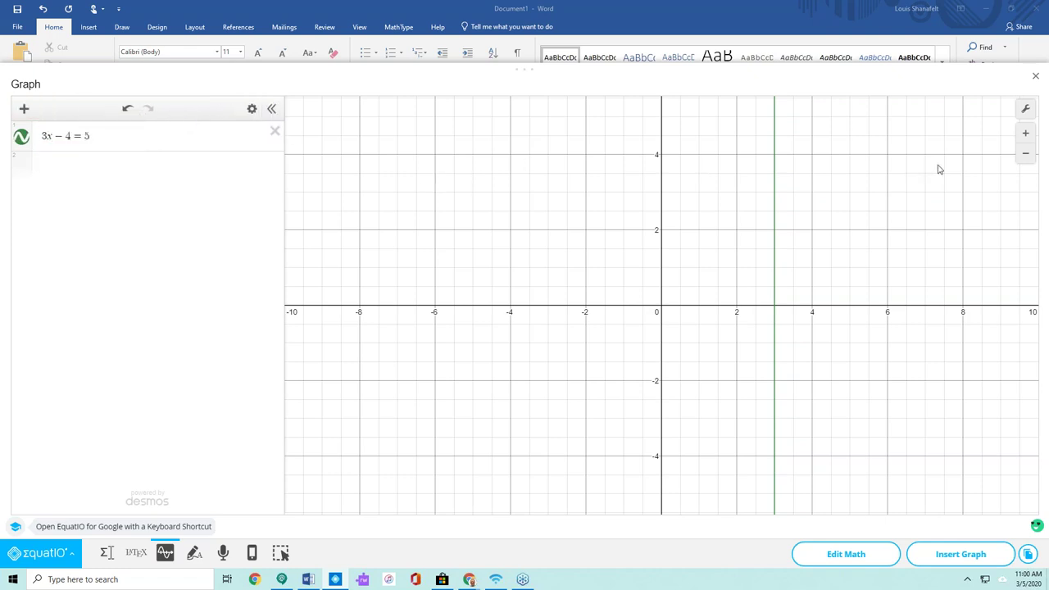
Zoom the graph out until the x-axis spans about −40 to 40.
{"action": "left_click", "coordinate": [1024, 153]}
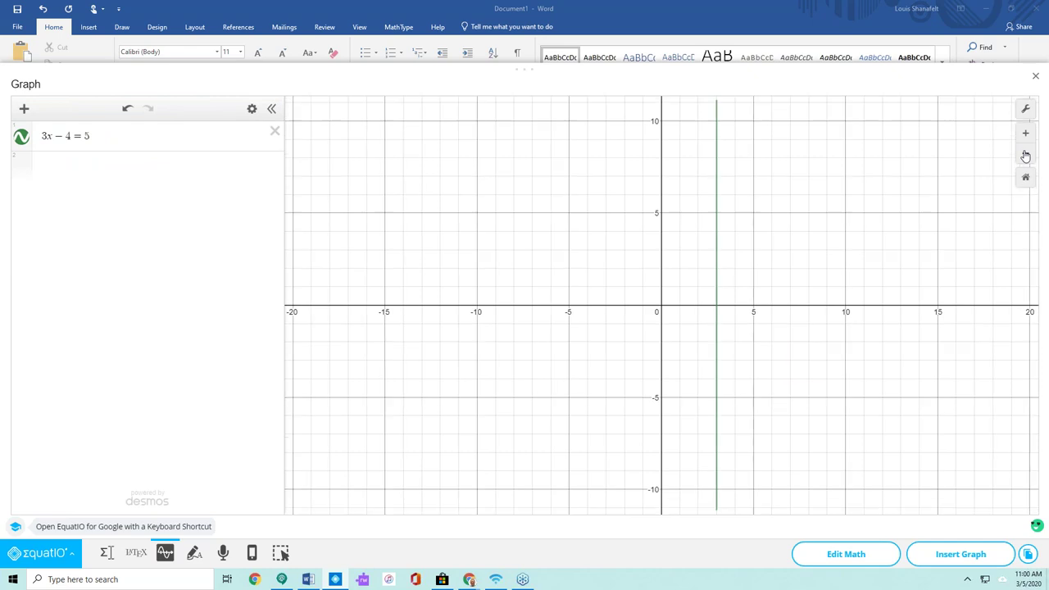
{"action": "left_click", "coordinate": [1024, 155]}
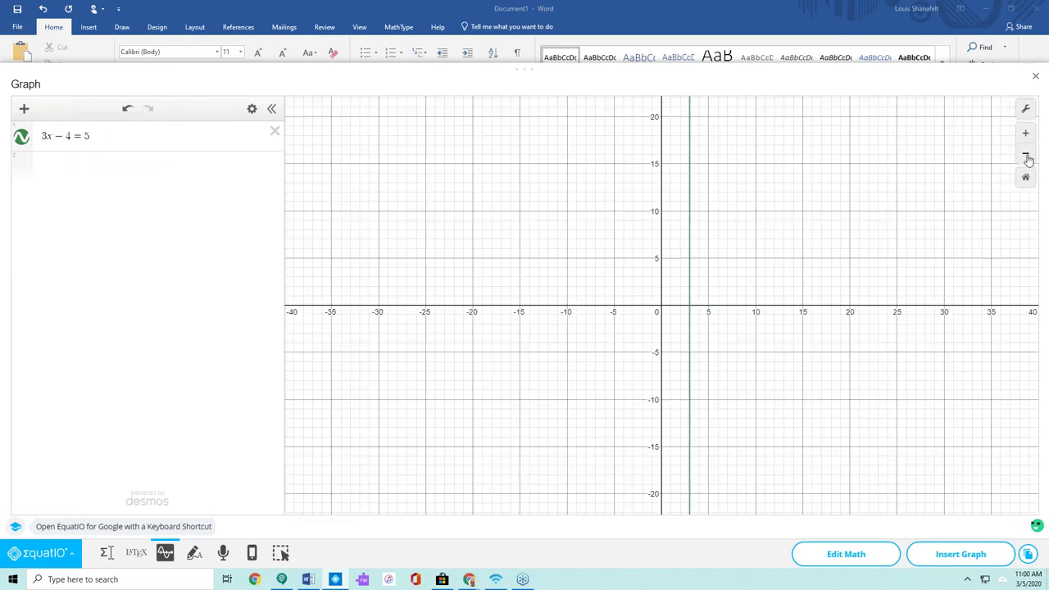
Zoom the graph in until the x-axis spans −5 to 5.
{"action": "left_click", "coordinate": [1026, 136]}
{"action": "left_click", "coordinate": [1026, 136]}
{"action": "left_click", "coordinate": [1026, 136]}
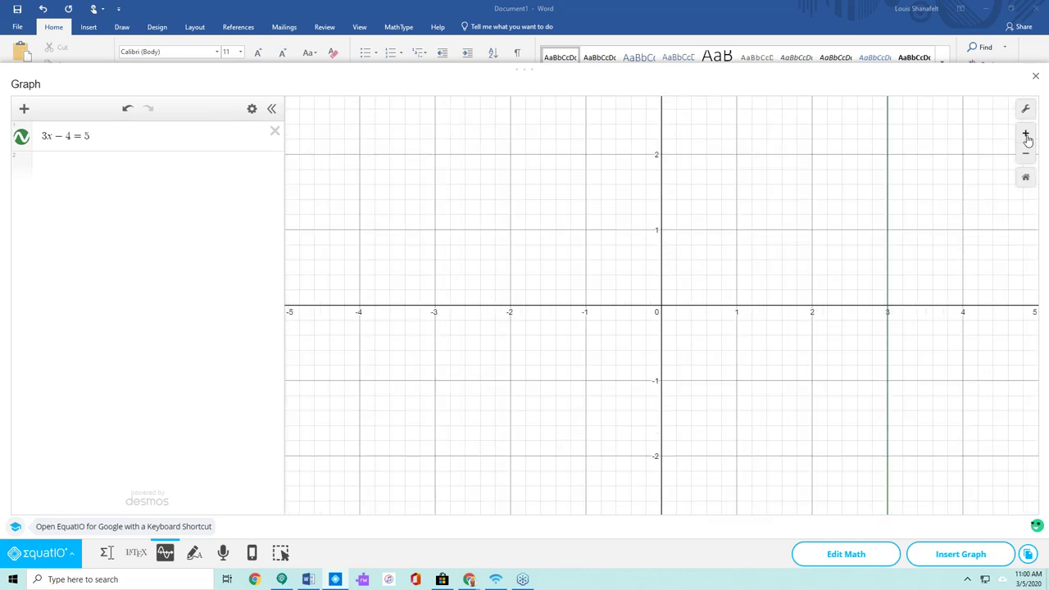
Turn on Projector Mode in the graph settings and turn it back off.
{"action": "left_click", "coordinate": [1025, 113]}
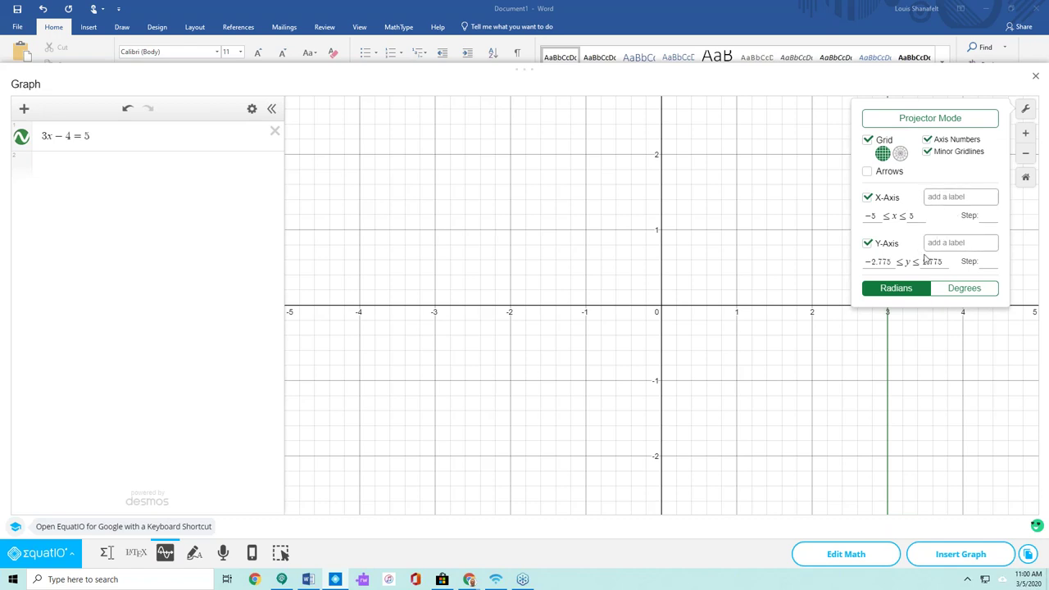
{"action": "left_click", "coordinate": [932, 122]}
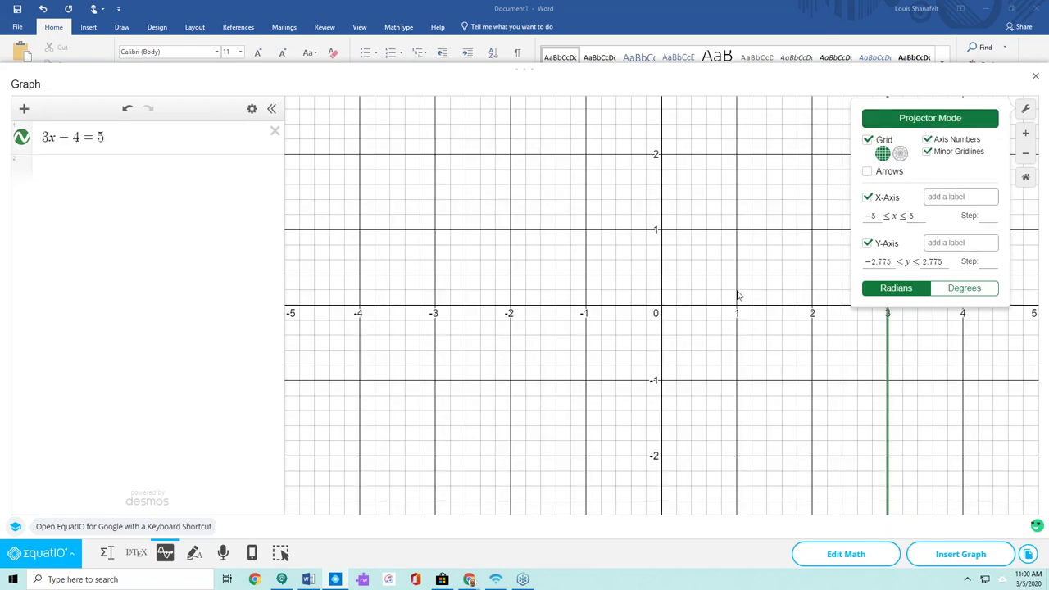
{"action": "left_click", "coordinate": [902, 125]}
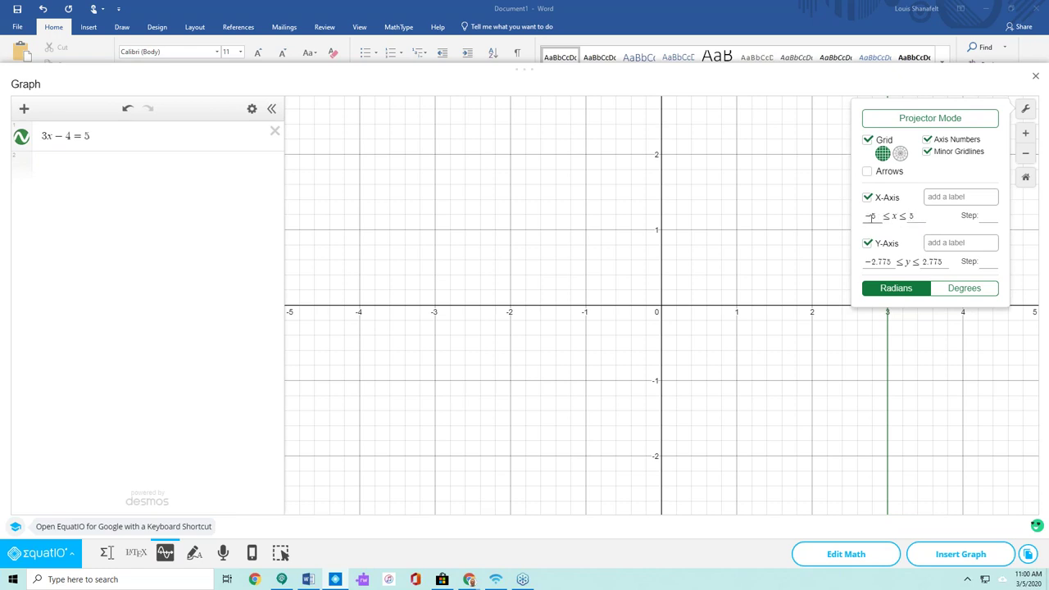
Label the graph's vertical axis "y axis" and its horizontal axis "x axis".
{"action": "left_click", "coordinate": [935, 237]}
{"action": "type", "text": "y axis"}
{"action": "left_click", "coordinate": [930, 195]}
{"action": "type", "text": "x axis"}
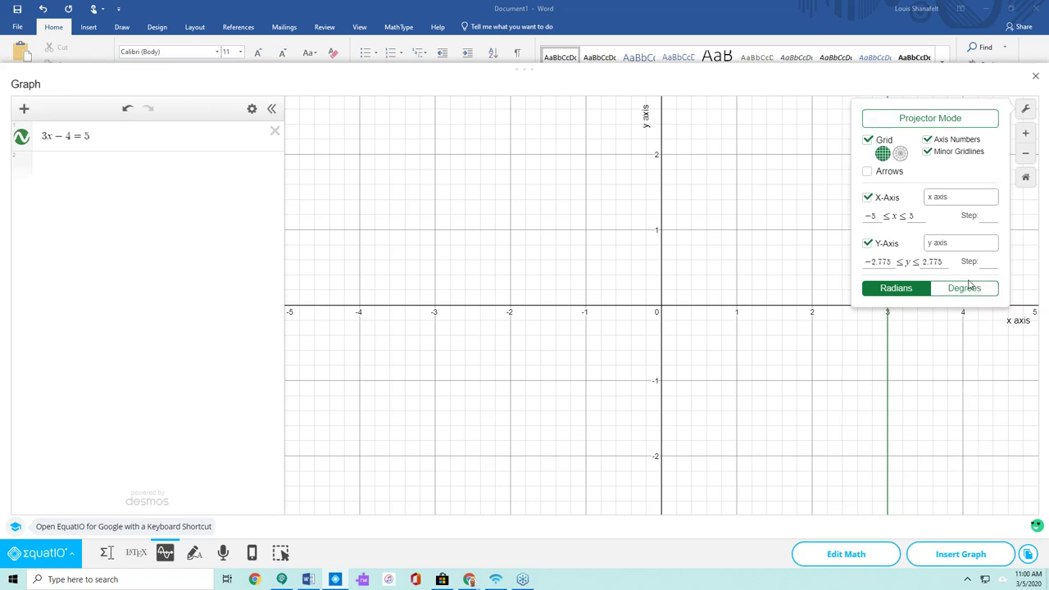
Insert the labeled graph into the document and start a new line below it.
{"action": "left_click", "coordinate": [960, 554]}
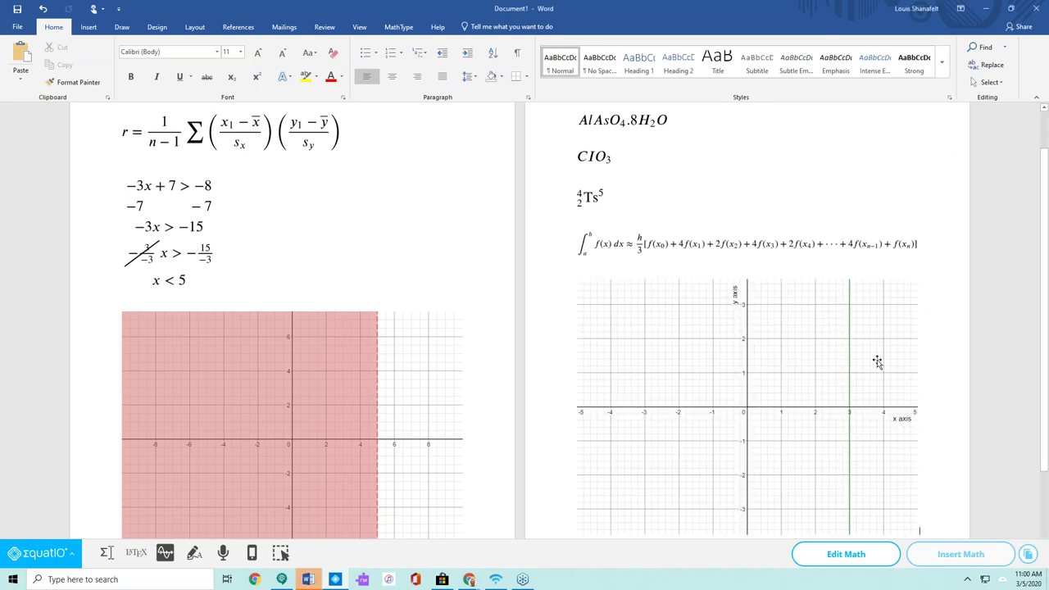
{"action": "scroll", "coordinate": [876, 362], "scroll_direction": "down", "scroll_amount": 1}
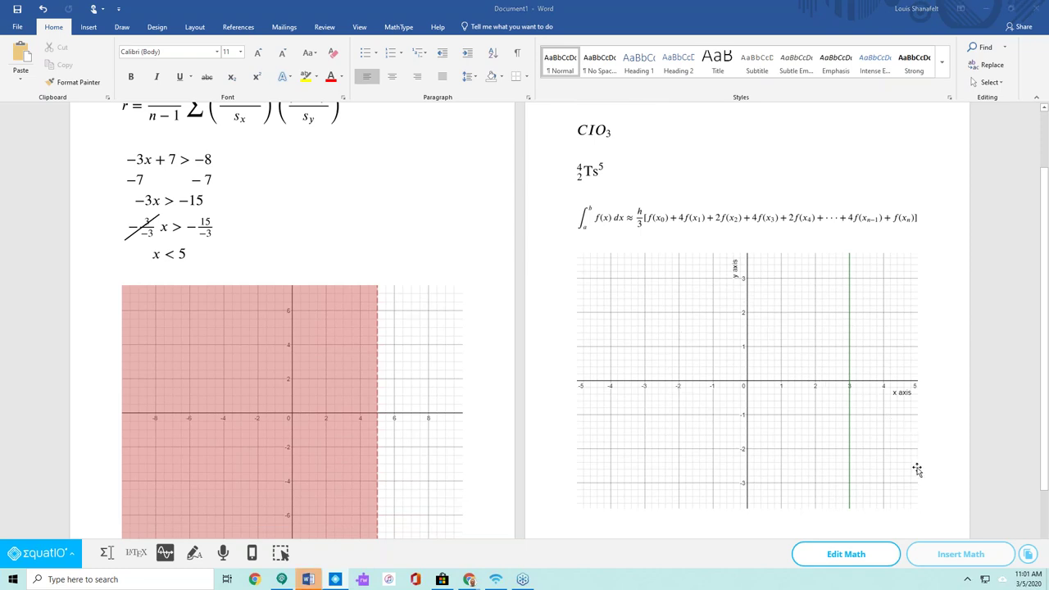
{"action": "left_click", "coordinate": [931, 502]}
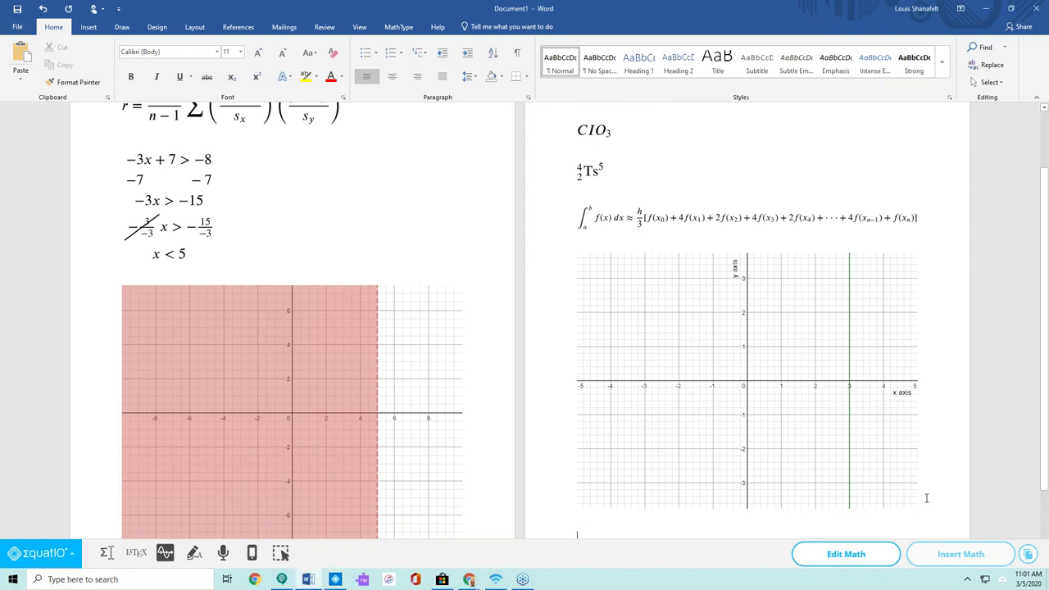
{"action": "key", "text": "Return"}
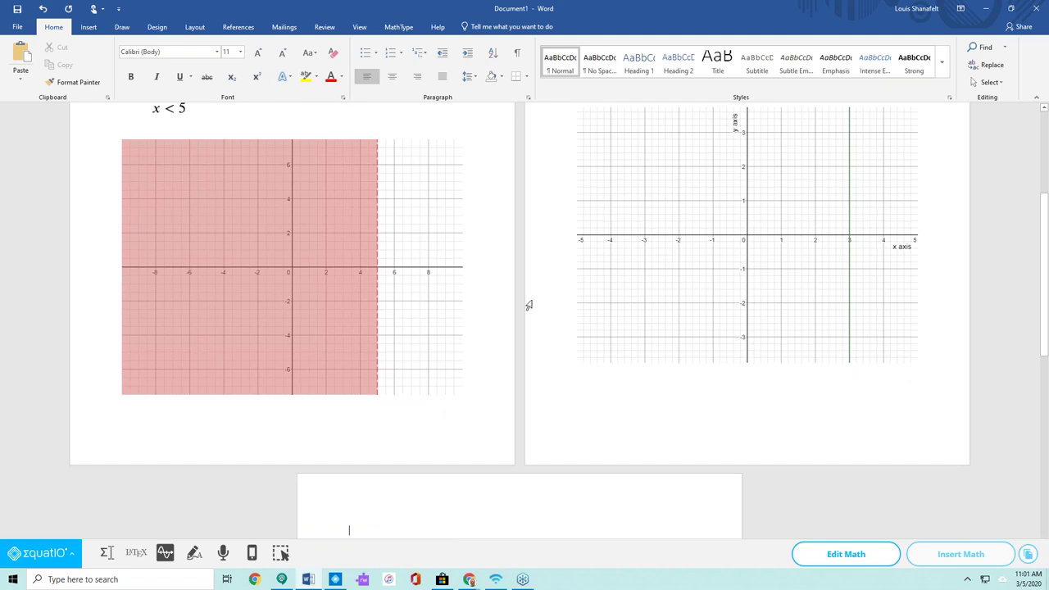
{"action": "scroll", "coordinate": [491, 368], "scroll_direction": "down", "scroll_amount": 3}
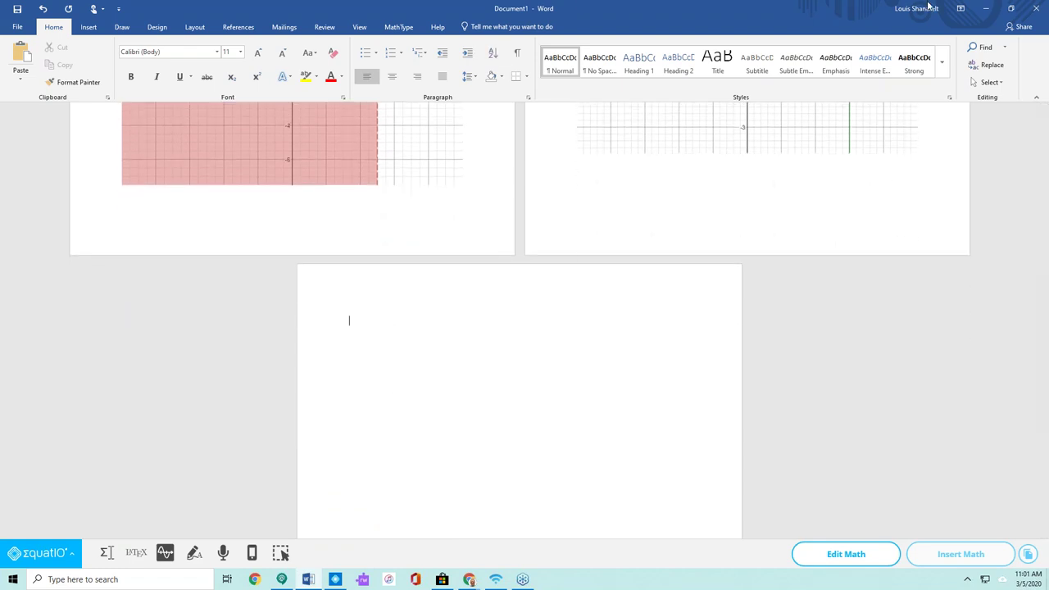
Switch to the Desmos site in Chrome, maximize its window and open the graphing calculator.
{"action": "key", "text": "alt+Tab"}
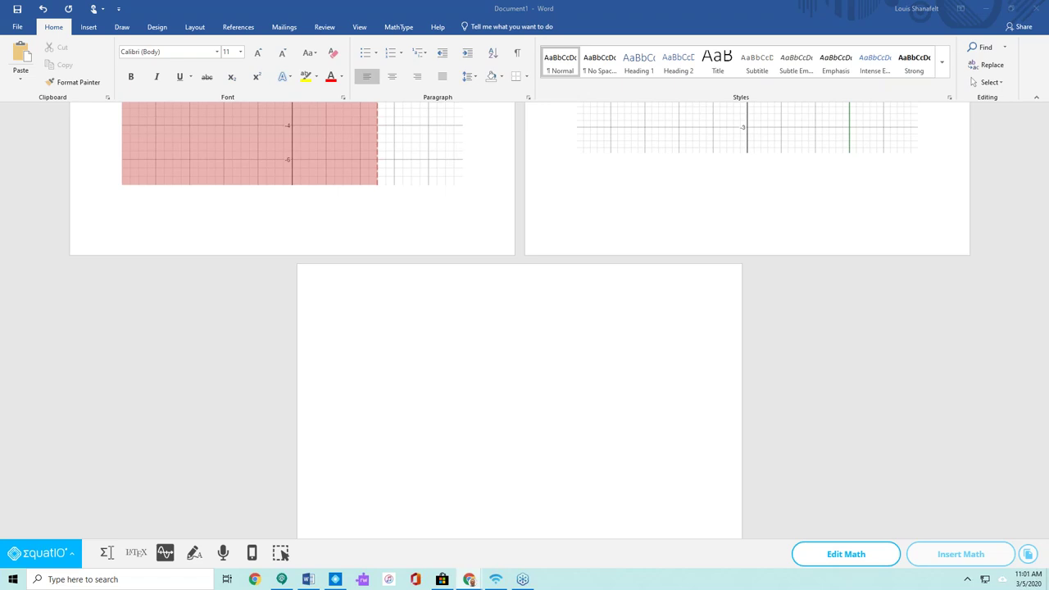
{"action": "left_click_drag", "start_coordinate": [1047, 90], "coordinate": [702, 100]}
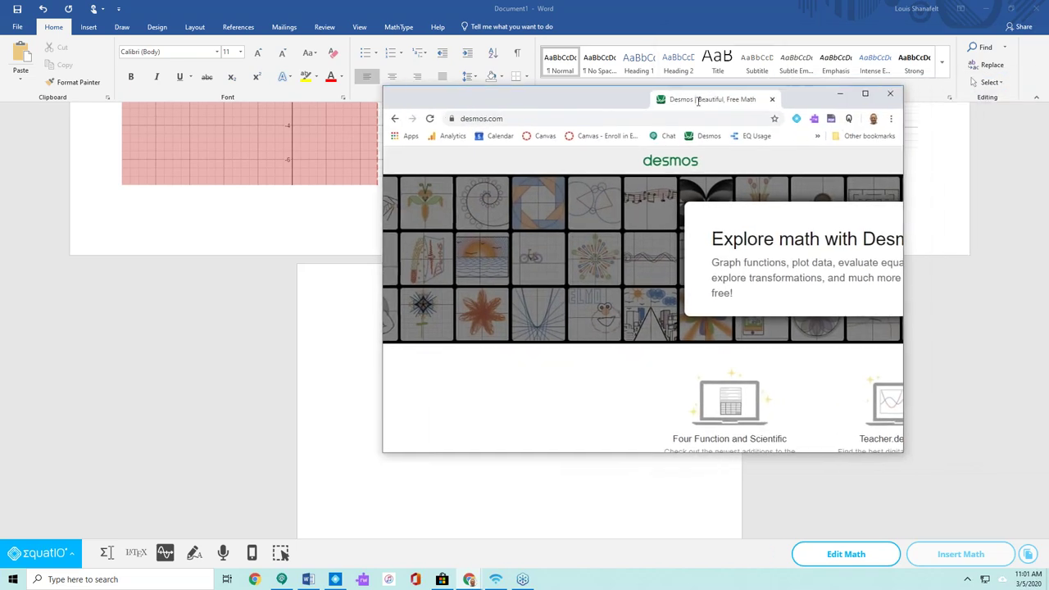
{"action": "double_click", "coordinate": [692, 105]}
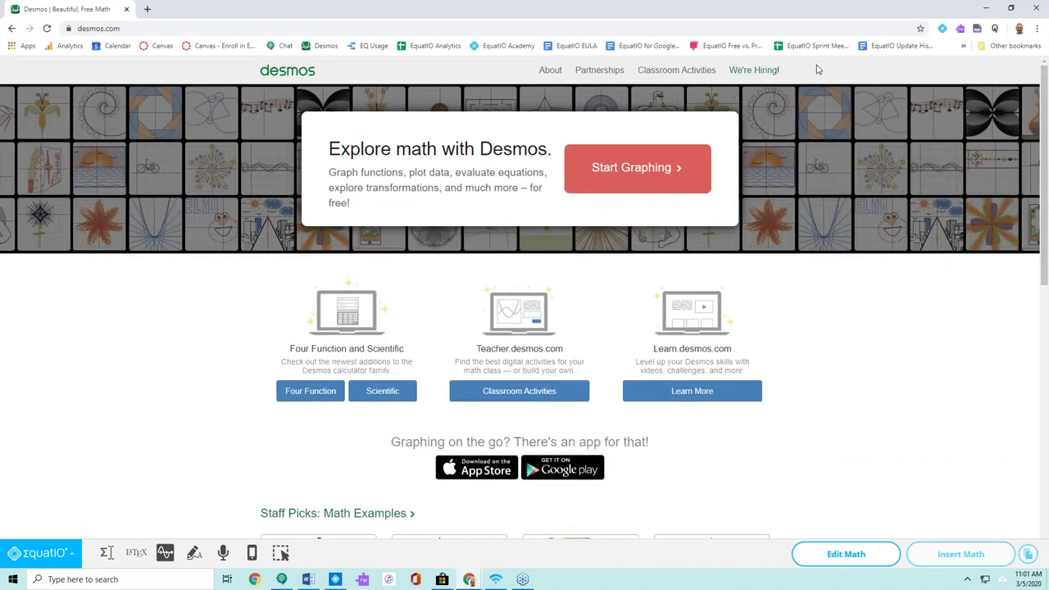
{"action": "left_click", "coordinate": [632, 169]}
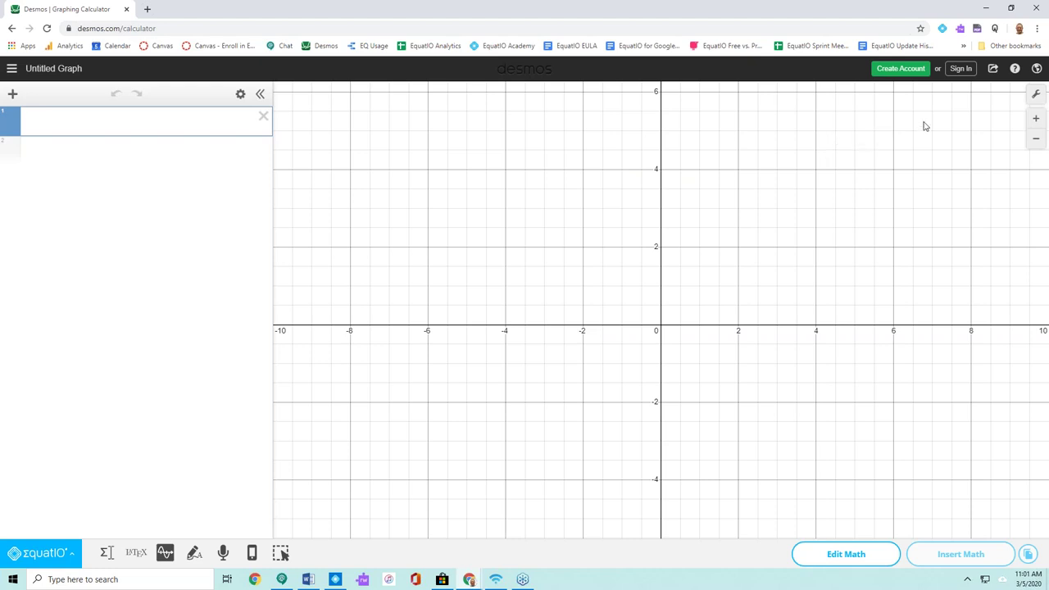
Sign in to Desmos with Google and open the saved Winnie the Pooh graph.
{"action": "left_click", "coordinate": [960, 71]}
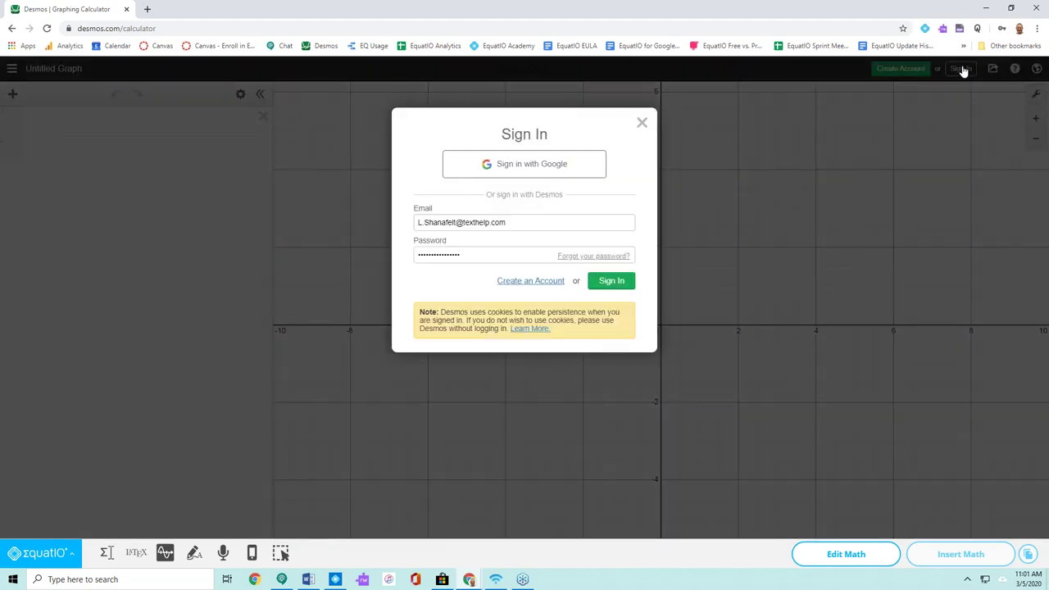
{"action": "left_click", "coordinate": [554, 168]}
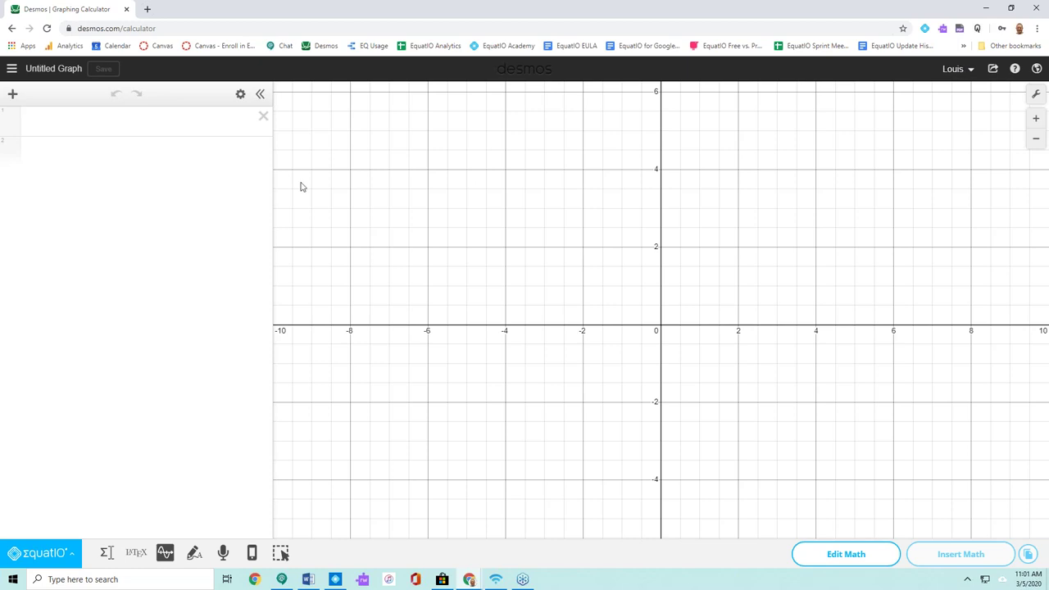
{"action": "left_click", "coordinate": [12, 70]}
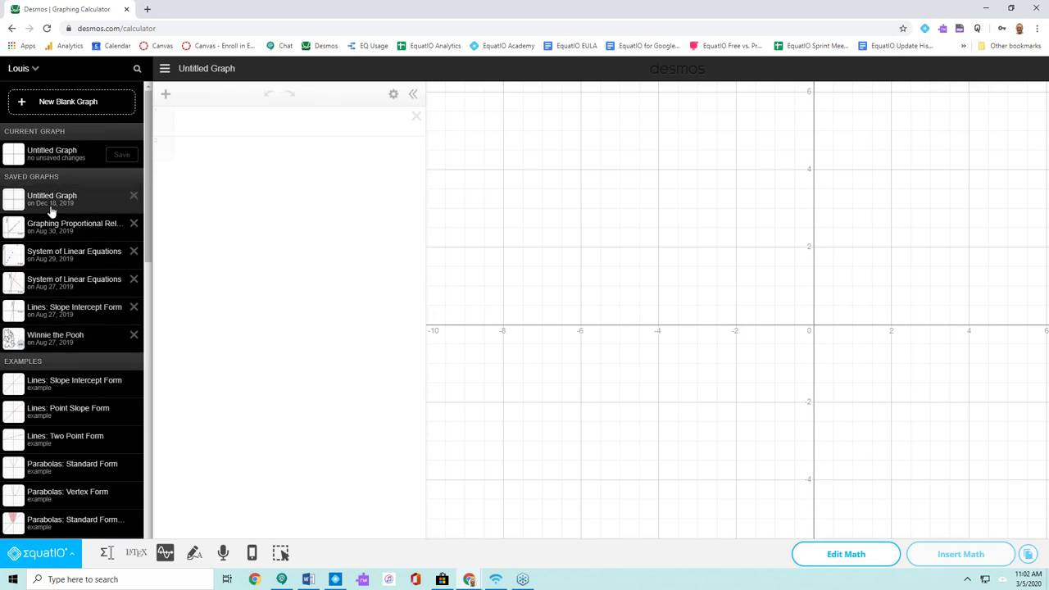
{"action": "left_click", "coordinate": [53, 340]}
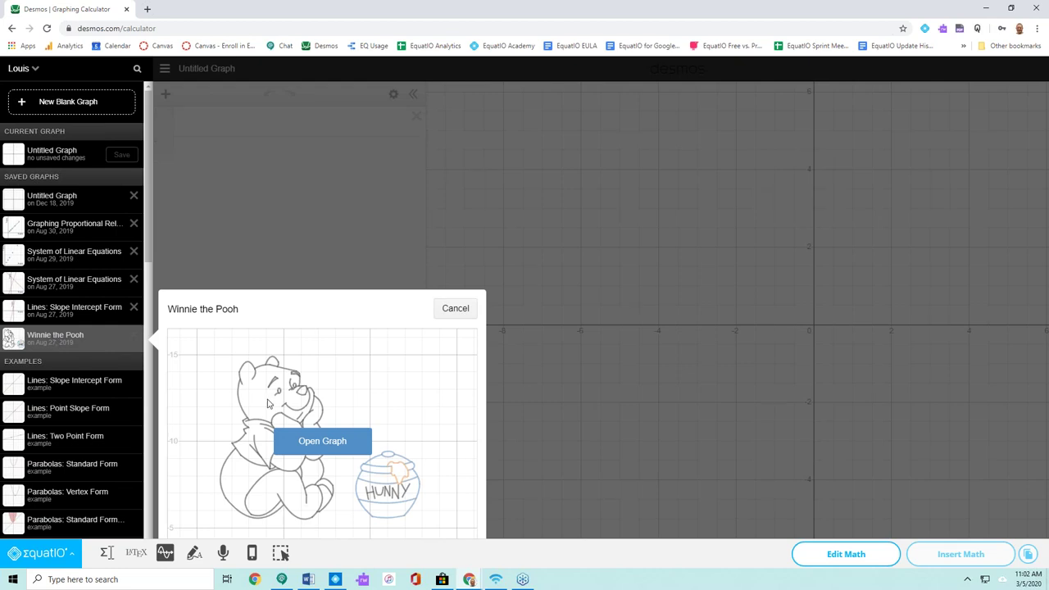
{"action": "left_click", "coordinate": [317, 442]}
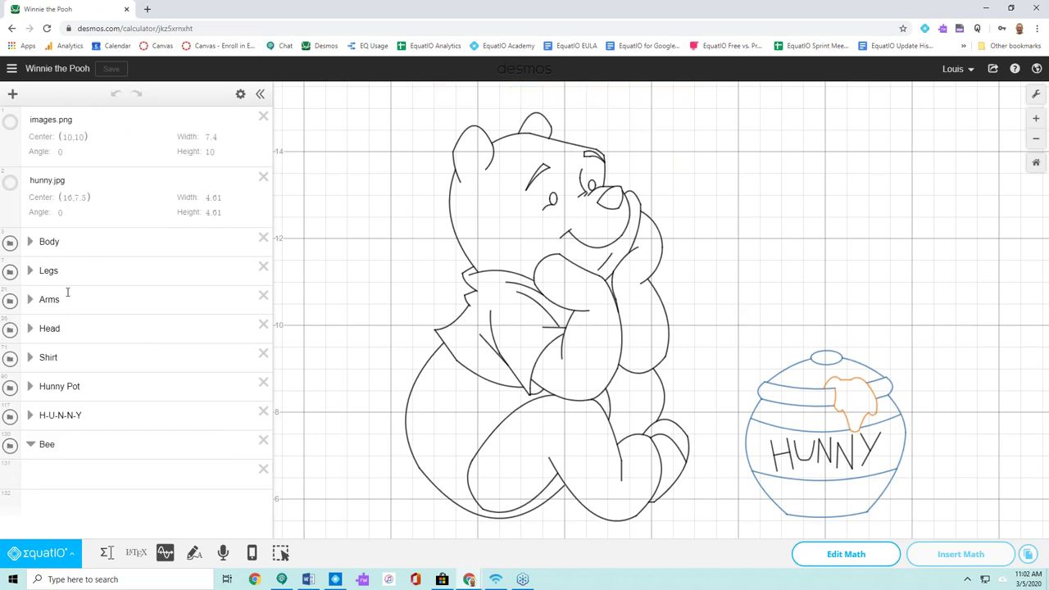
Expand the Arms, Legs and Body folders and look through the equations that draw the figure.
{"action": "left_click", "coordinate": [30, 300]}
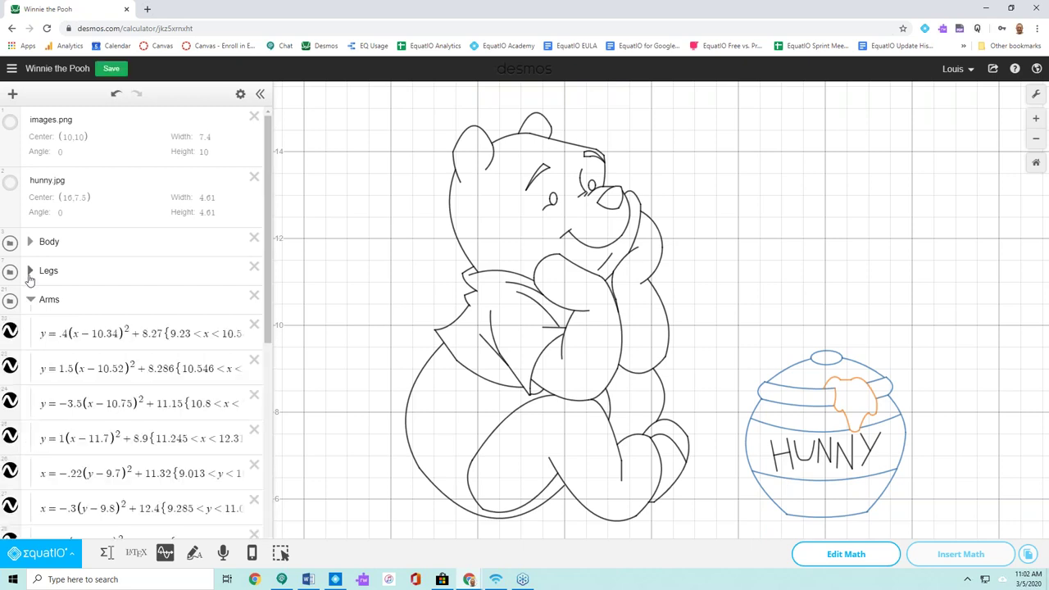
{"action": "left_click", "coordinate": [29, 270]}
{"action": "left_click", "coordinate": [29, 241]}
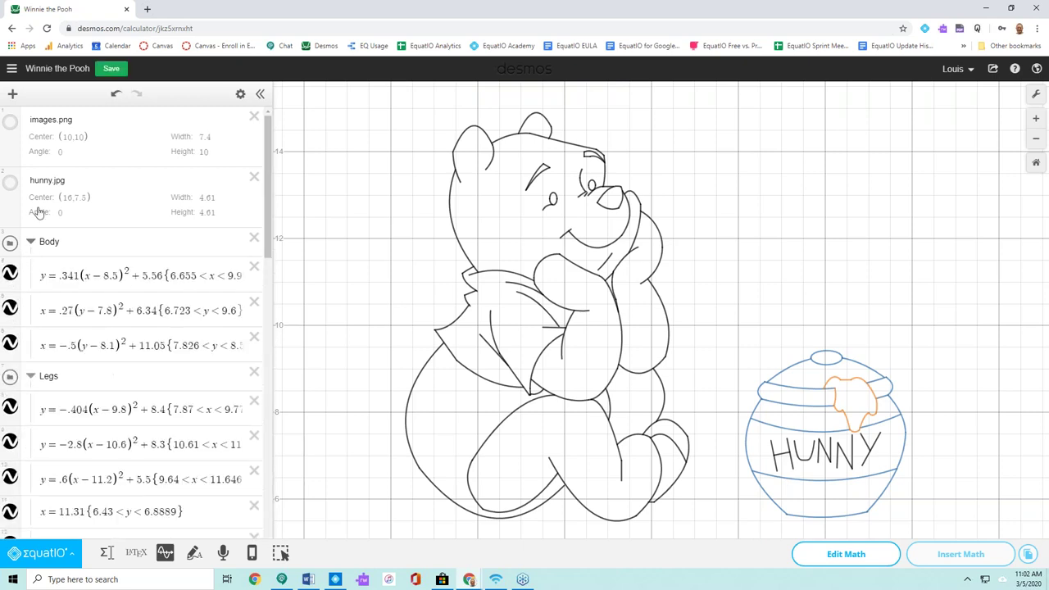
{"action": "left_click_drag", "start_coordinate": [262, 212], "coordinate": [264, 386]}
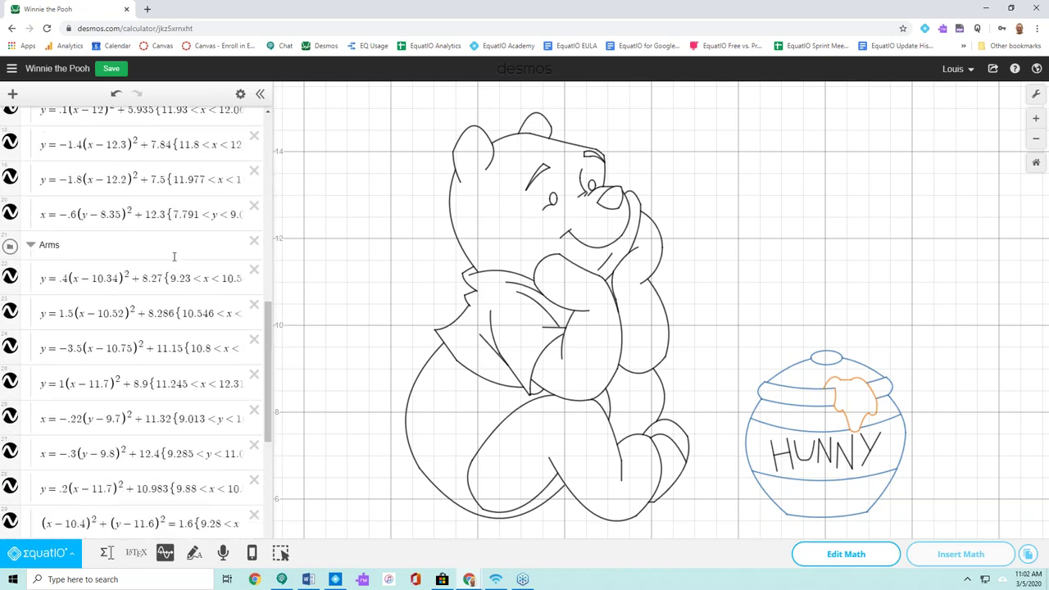
{"action": "left_click_drag", "start_coordinate": [271, 327], "coordinate": [287, 131]}
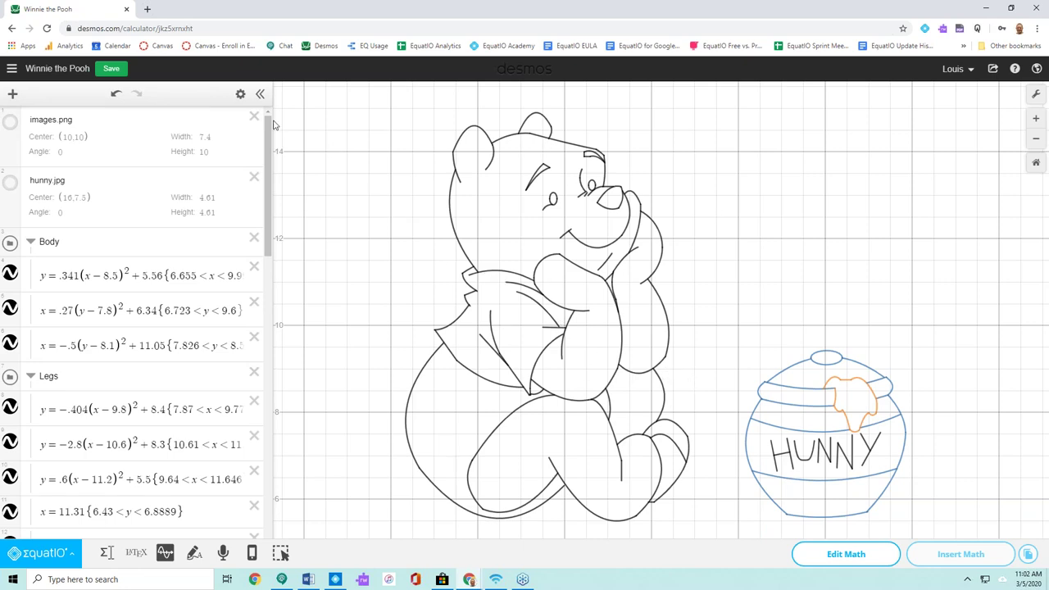
Copy the Winnie the Pooh graph's web address and return to the Word document.
{"action": "left_click", "coordinate": [120, 28]}
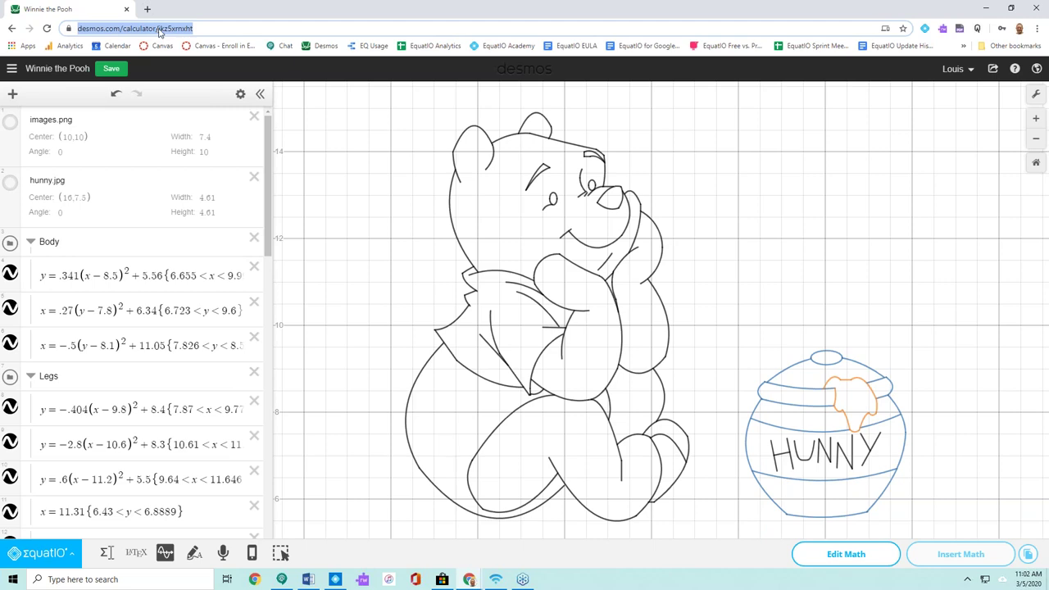
{"action": "right_click", "coordinate": [159, 31]}
{"action": "left_click", "coordinate": [183, 106]}
{"action": "left_click", "coordinate": [985, 8]}
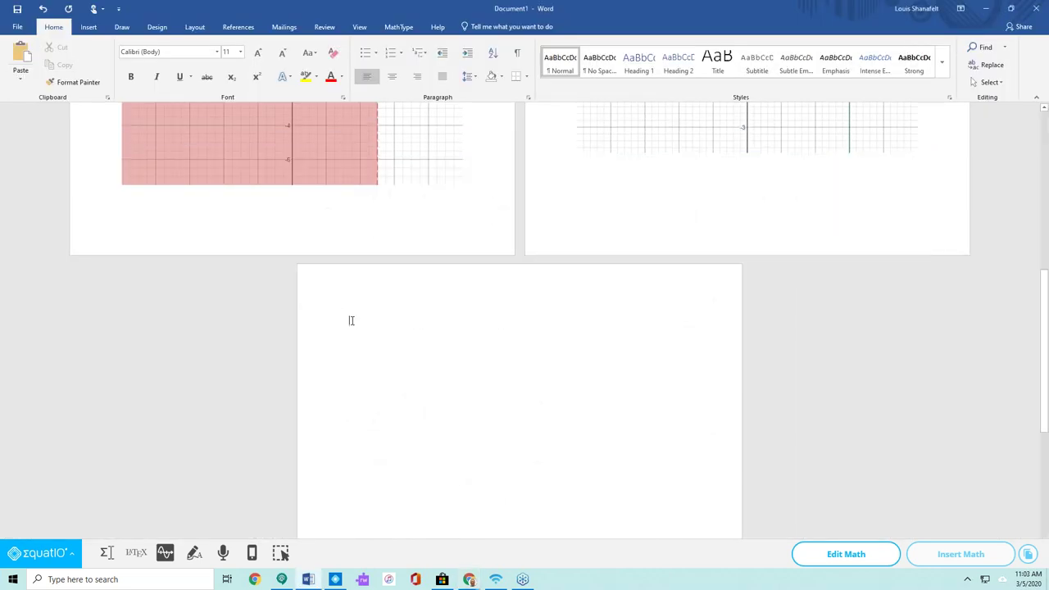
Replace the 3x − 4 = 5 expression in EquatIO's graph editor with the copied Desmos graph link.
{"action": "left_click", "coordinate": [165, 554]}
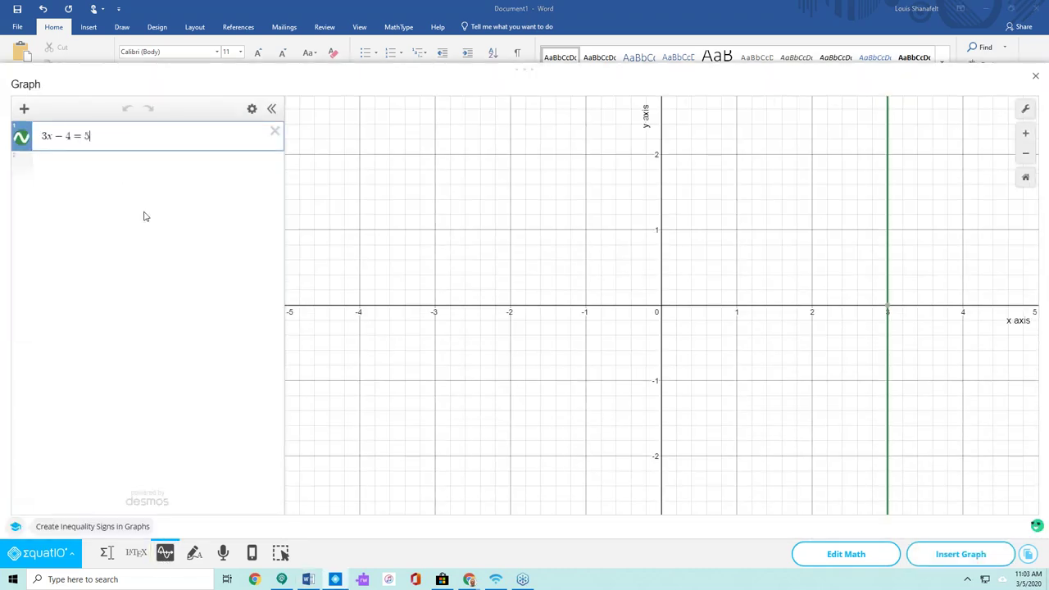
{"action": "left_click", "coordinate": [276, 133]}
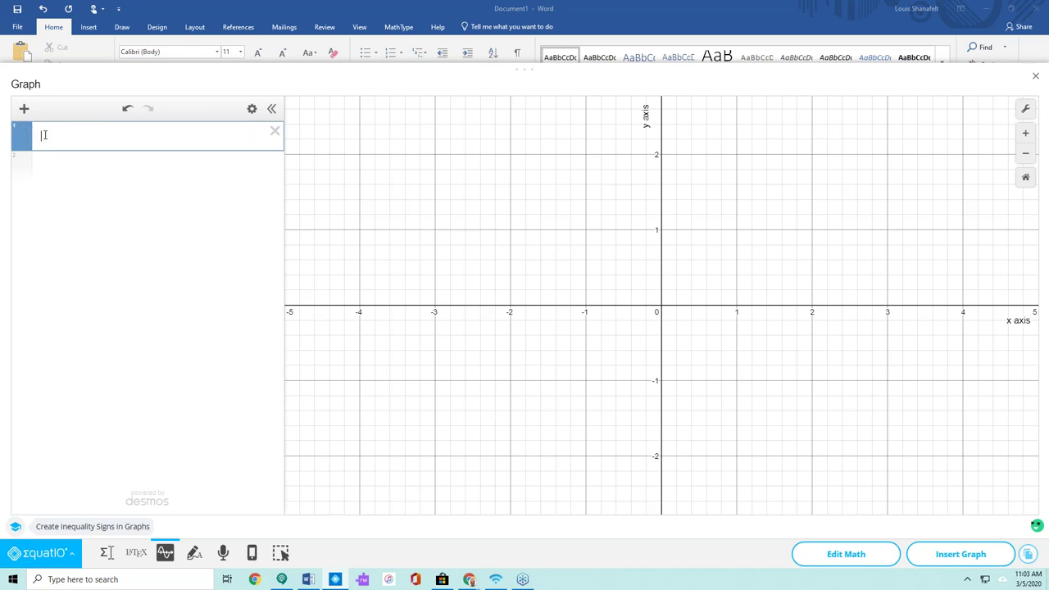
{"action": "key", "text": "ctrl+v"}
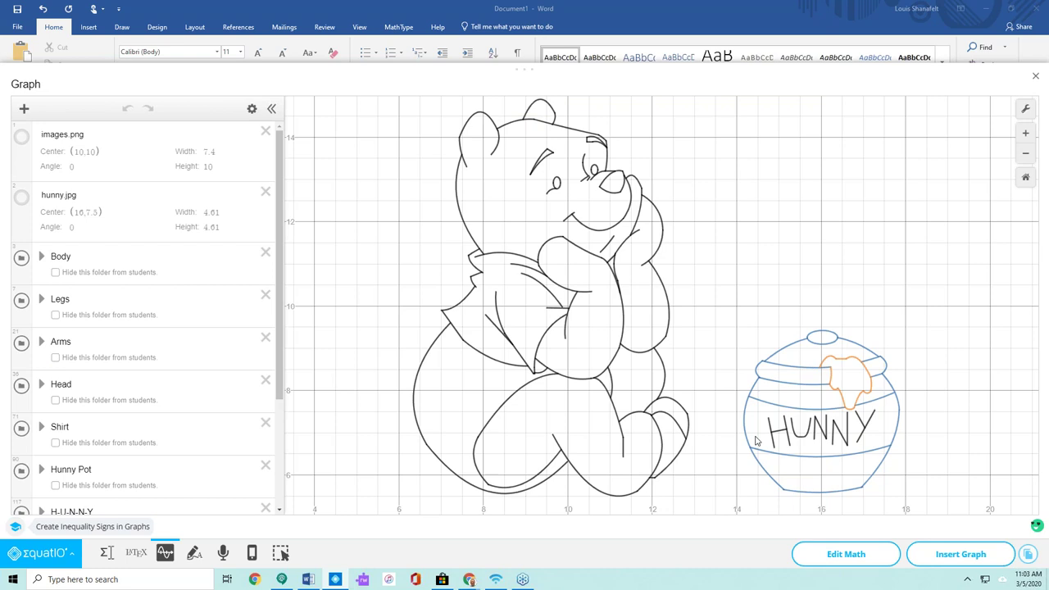
Insert the Winnie the Pooh graph into the document and add a new line after it.
{"action": "left_click", "coordinate": [967, 555]}
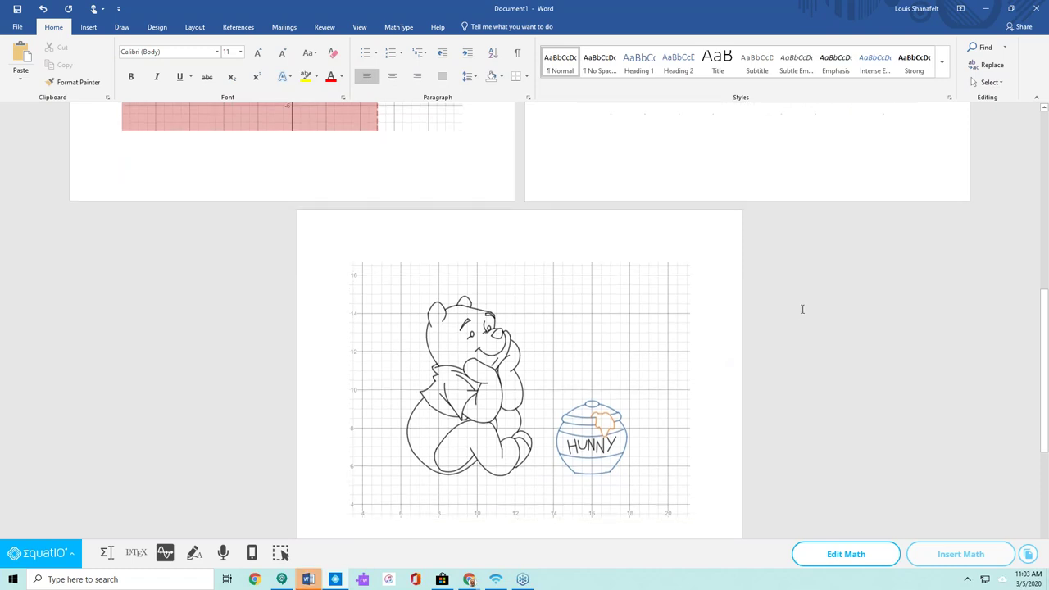
{"action": "scroll", "coordinate": [801, 308], "scroll_direction": "down", "scroll_amount": 2}
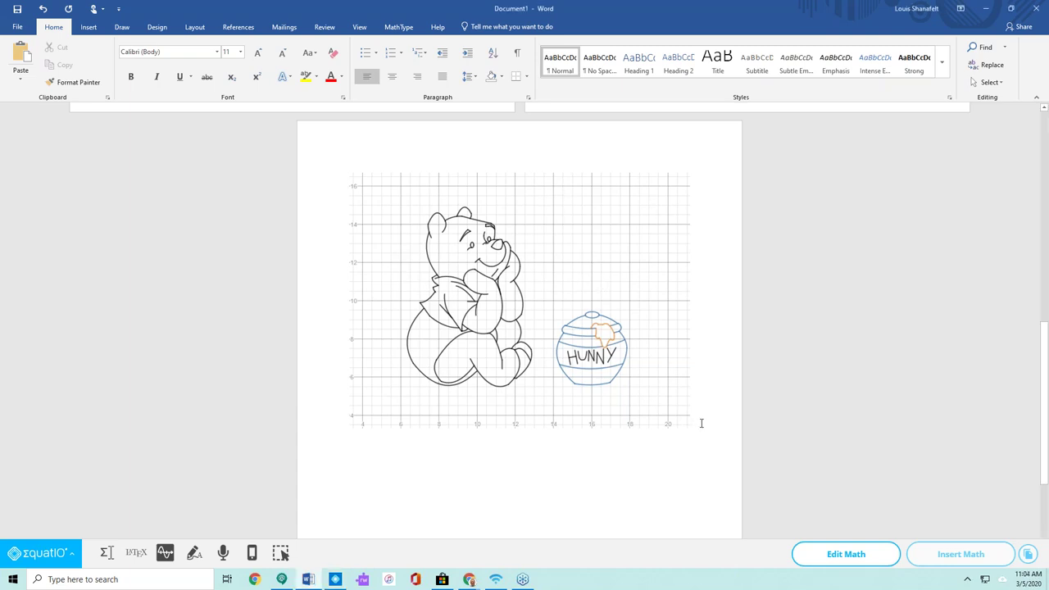
{"action": "key", "text": "Return"}
Reopen the graph editor and delete all expressions from the expression list.
{"action": "left_click", "coordinate": [164, 553]}
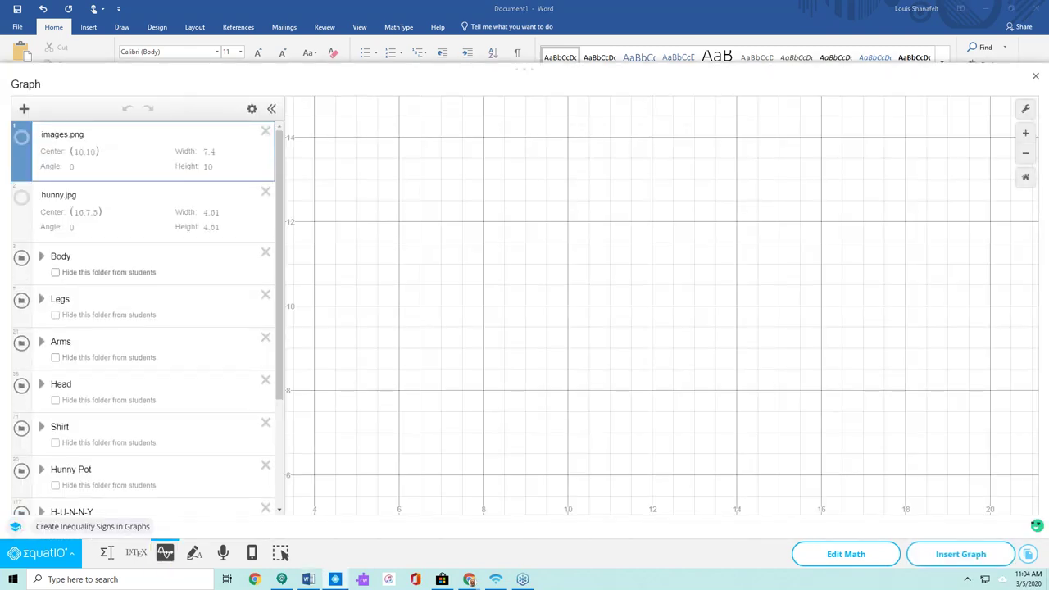
{"action": "left_click", "coordinate": [253, 111]}
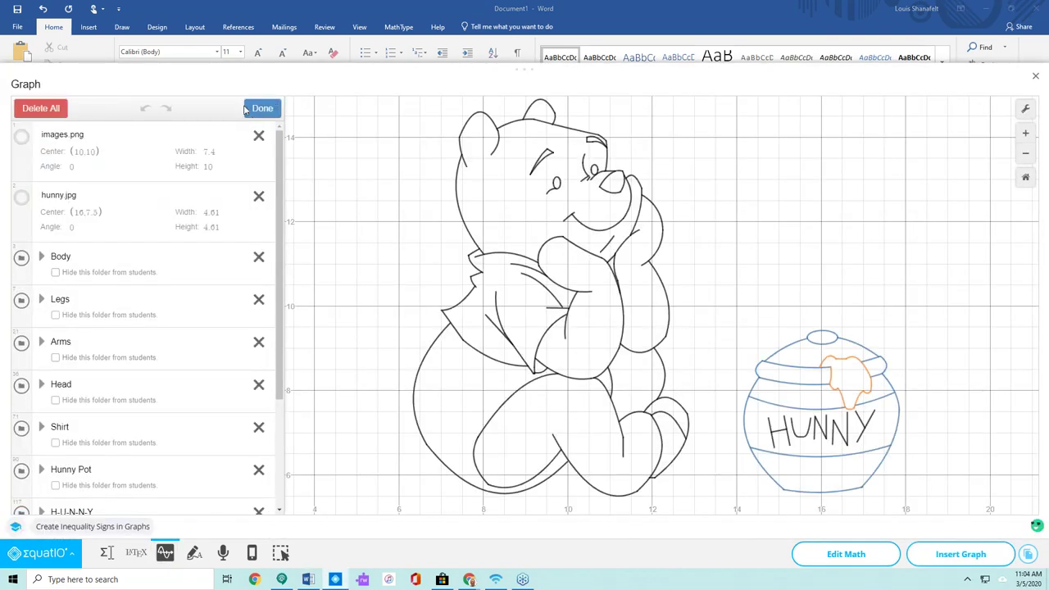
{"action": "left_click", "coordinate": [37, 110]}
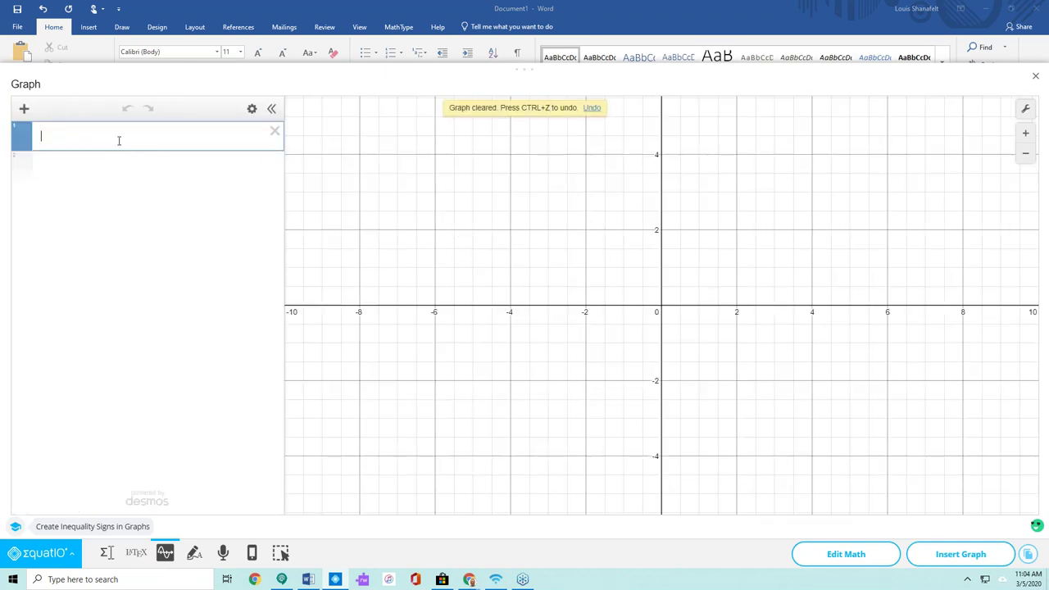
Open EquatIO's handwriting recognition editor and shrink its panel to show more of the document.
{"action": "left_click", "coordinate": [194, 553]}
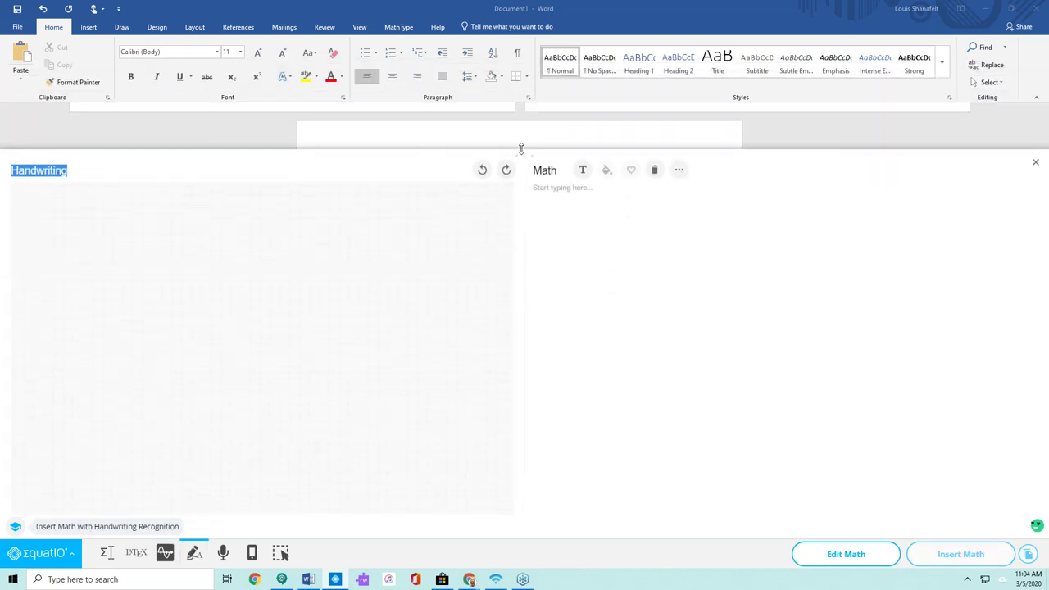
{"action": "left_click_drag", "start_coordinate": [522, 150], "coordinate": [513, 536]}
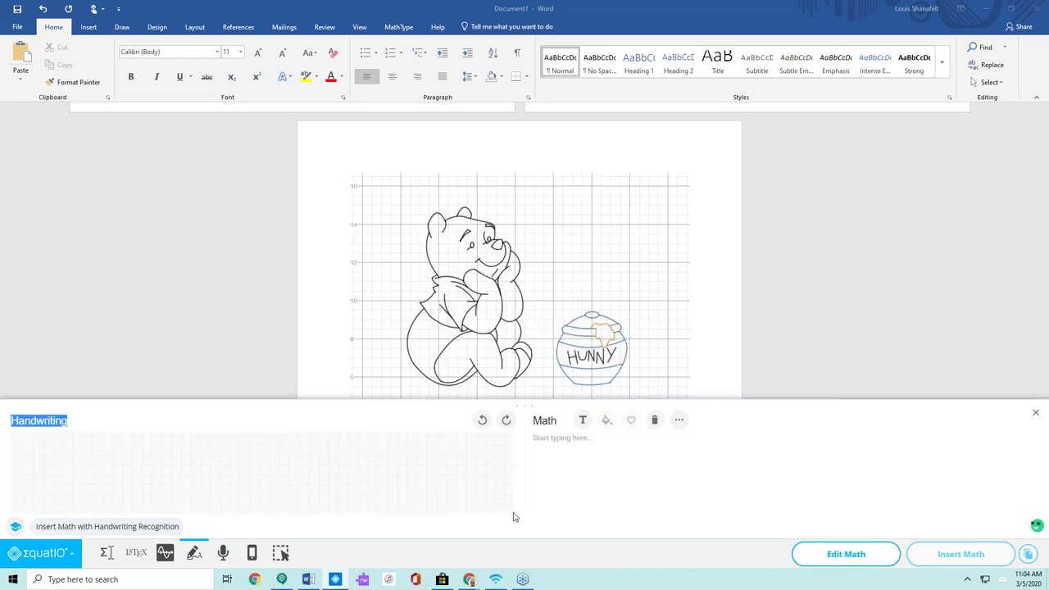
{"action": "type", "text": "/"}
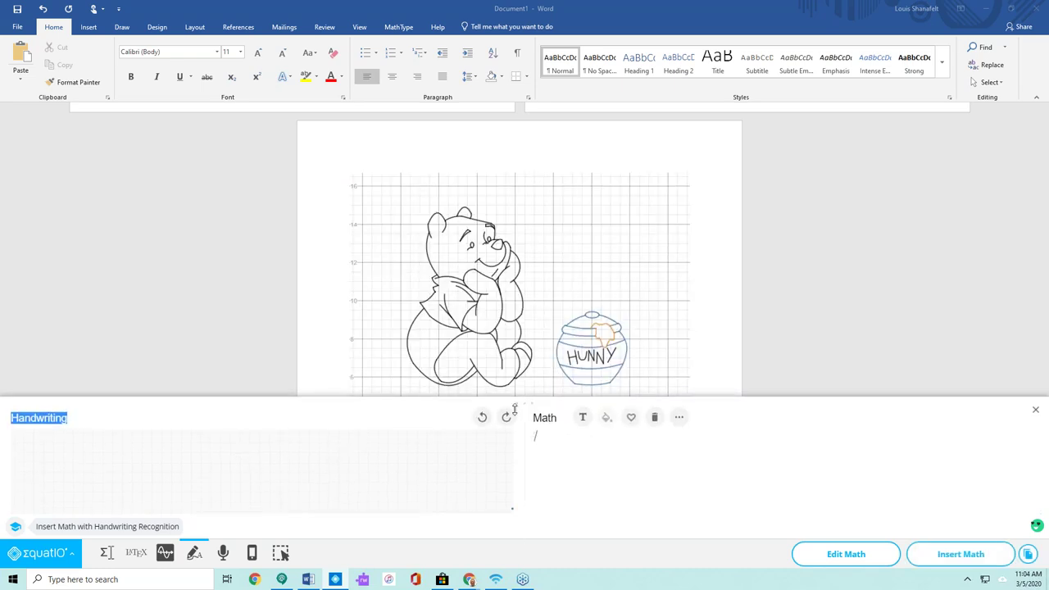
{"action": "left_click", "coordinate": [533, 456]}
{"action": "left_click", "coordinate": [655, 420]}
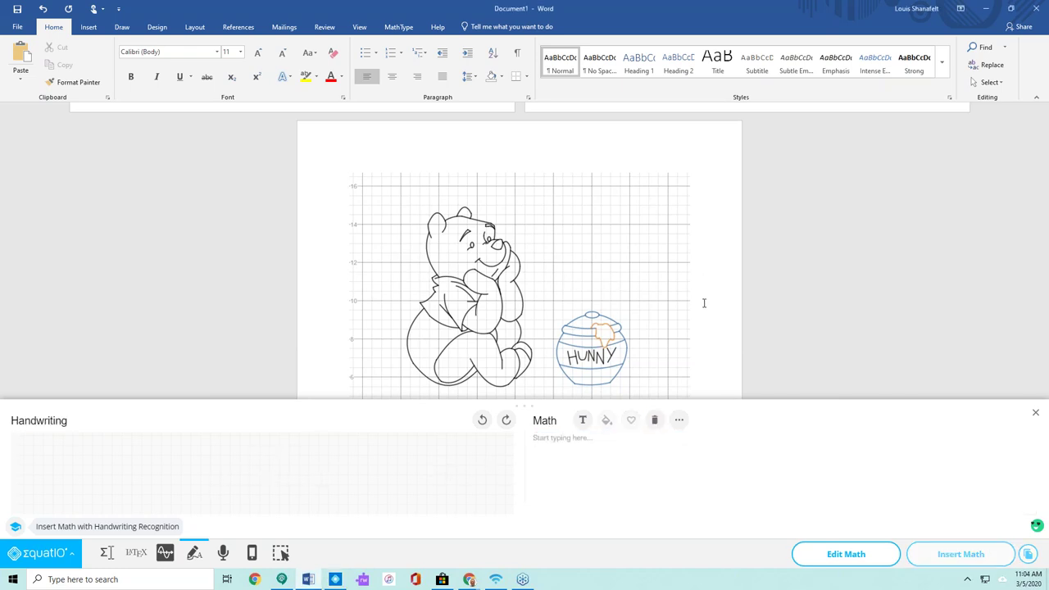
Place the insertion point below the Winnie the Pooh graph and enlarge the handwriting area.
{"action": "scroll", "coordinate": [709, 286], "scroll_direction": "down", "scroll_amount": 4}
{"action": "left_click", "coordinate": [430, 315]}
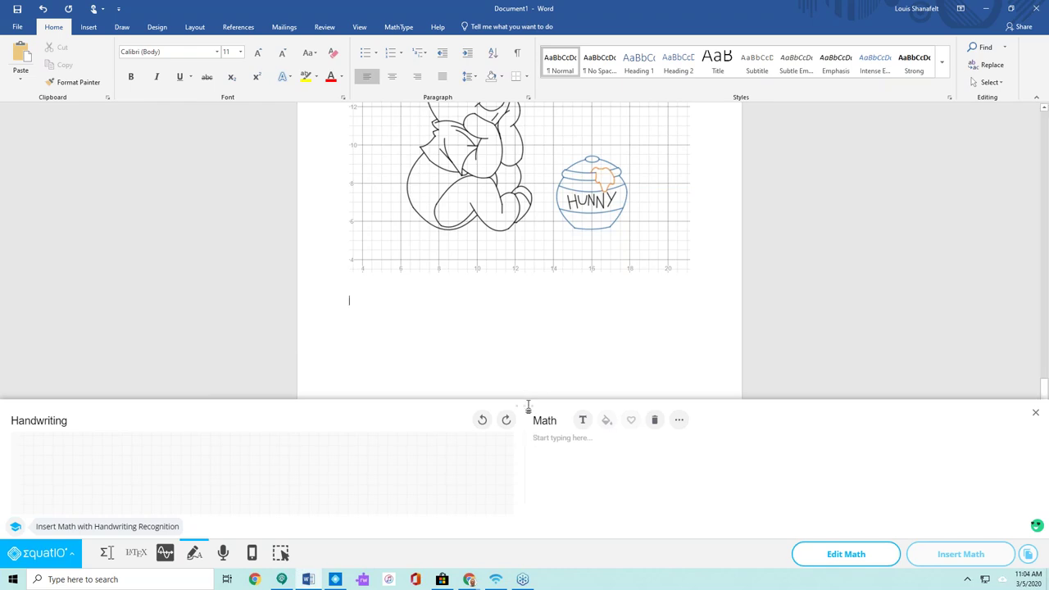
{"action": "left_click_drag", "start_coordinate": [527, 406], "coordinate": [522, 281]}
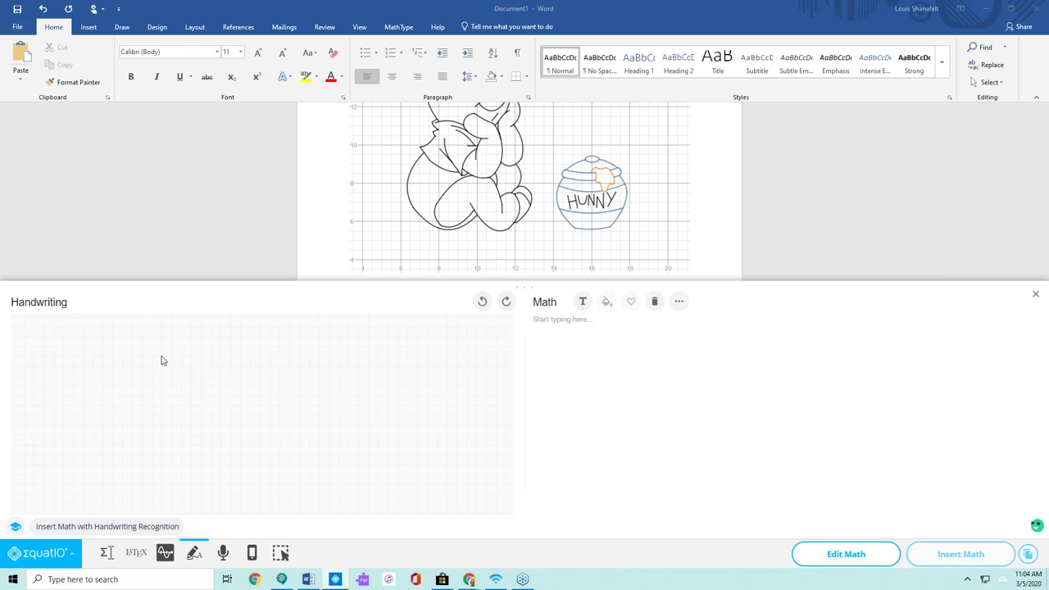
Handwrite the equation −3/4 x = −5 in the handwriting area.
{"action": "mouse_move", "coordinate": [137, 368]}
{"action": "left_mouse_down"}
{"action": "mouse_move", "coordinate": [182, 354]}
{"action": "mouse_move", "coordinate": [166, 390]}
{"action": "left_mouse_up"}
{"action": "left_click_drag", "start_coordinate": [168, 396], "coordinate": [175, 424]}
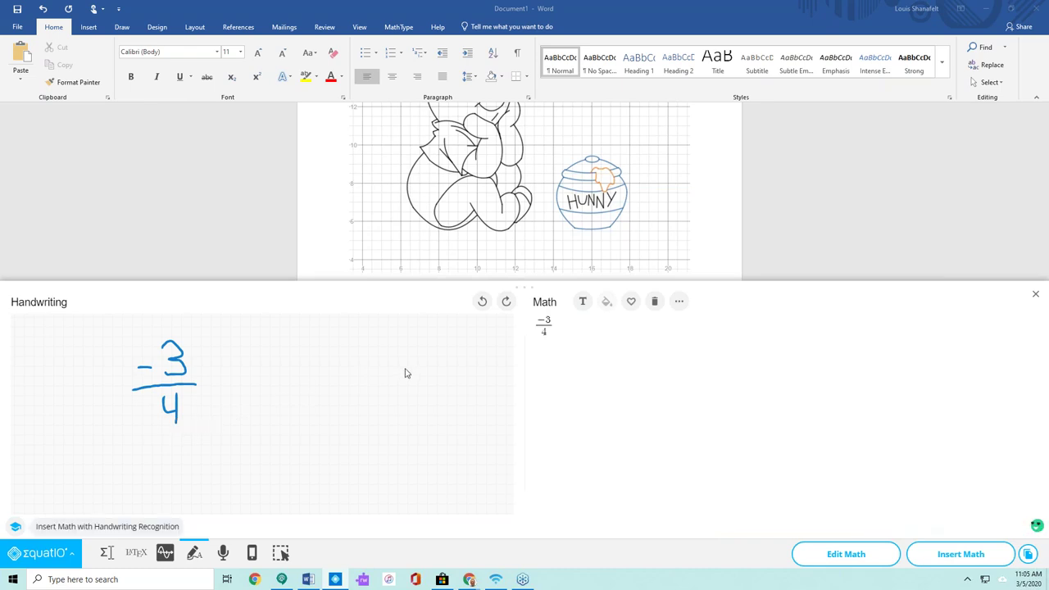
{"action": "mouse_move", "coordinate": [199, 372]}
{"action": "left_mouse_down"}
{"action": "mouse_move", "coordinate": [217, 390]}
{"action": "mouse_move", "coordinate": [201, 393]}
{"action": "mouse_move", "coordinate": [250, 377]}
{"action": "mouse_move", "coordinate": [250, 387]}
{"action": "mouse_move", "coordinate": [276, 365]}
{"action": "mouse_move", "coordinate": [294, 371]}
{"action": "mouse_move", "coordinate": [297, 384]}
{"action": "mouse_move", "coordinate": [285, 389]}
{"action": "mouse_move", "coordinate": [301, 352]}
{"action": "left_mouse_up"}
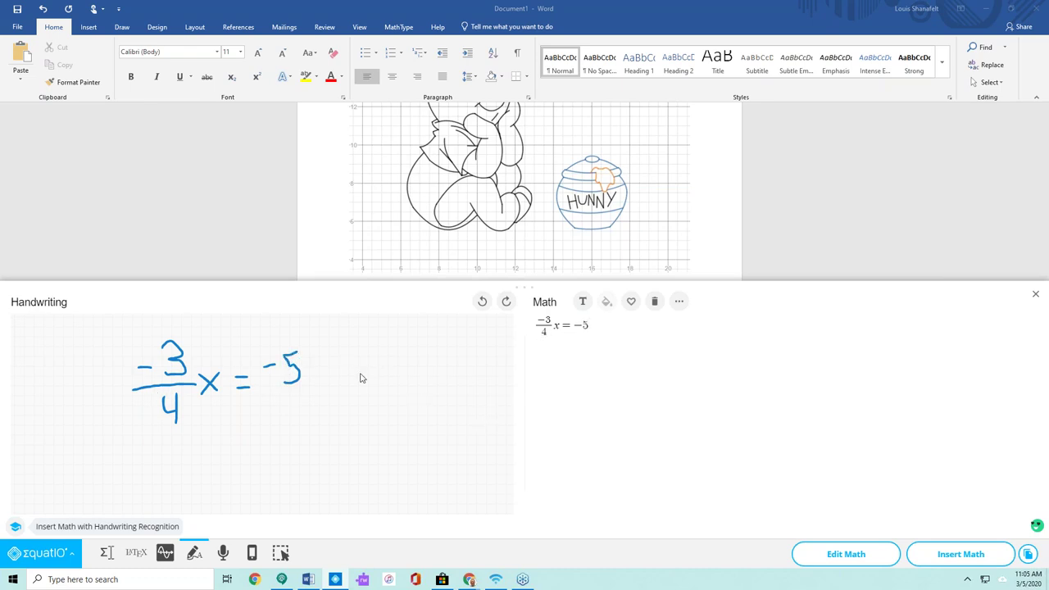
Repeat −3/4 x = −5 on a second line of the math editor and handwrite −4/3 in front of it.
{"action": "left_click_drag", "start_coordinate": [517, 286], "coordinate": [518, 170]}
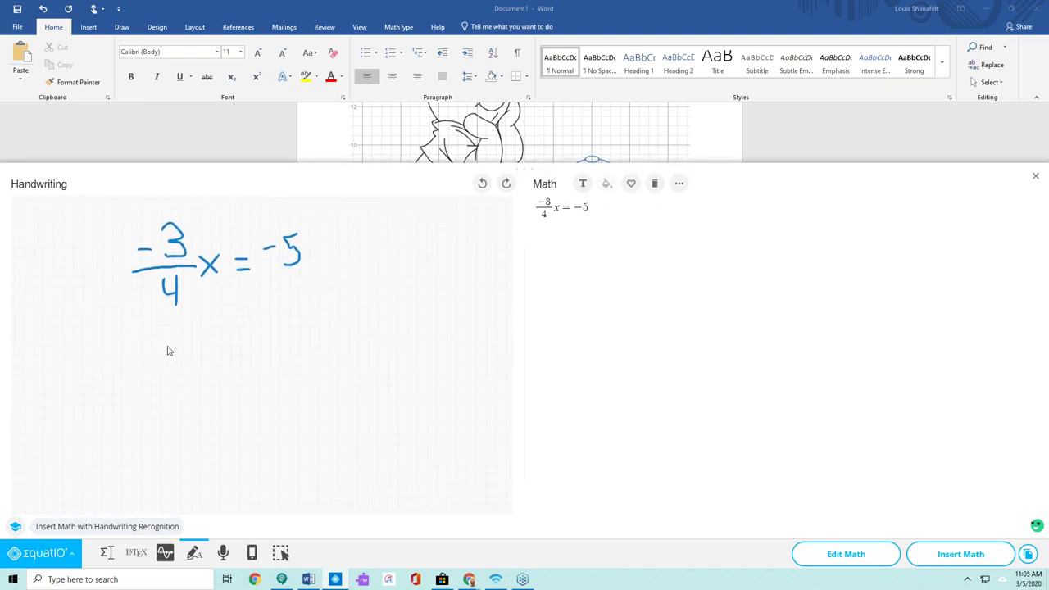
{"action": "left_click", "coordinate": [592, 206]}
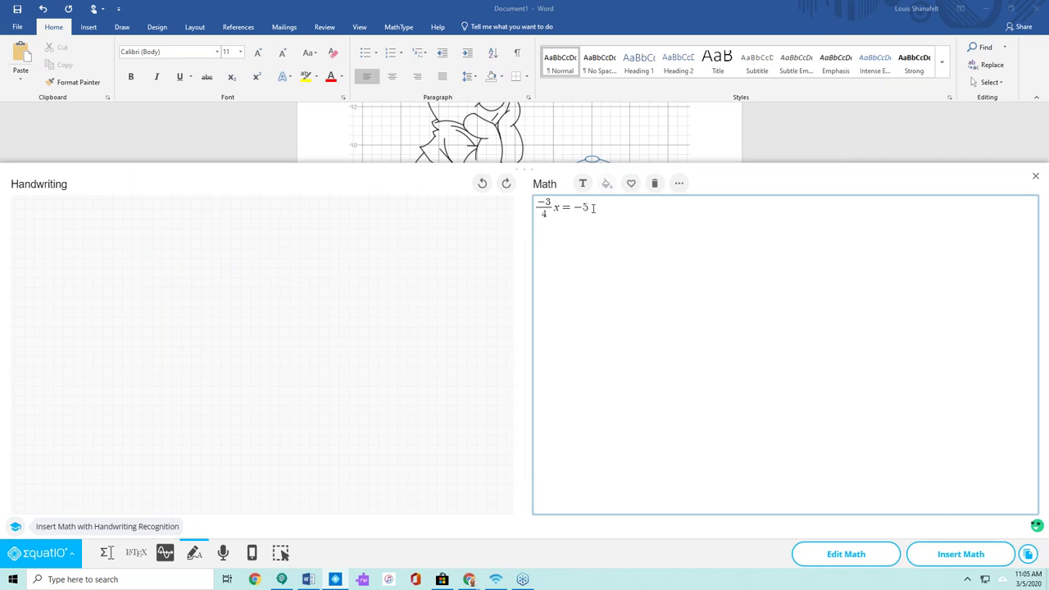
{"action": "key", "text": "Return"}
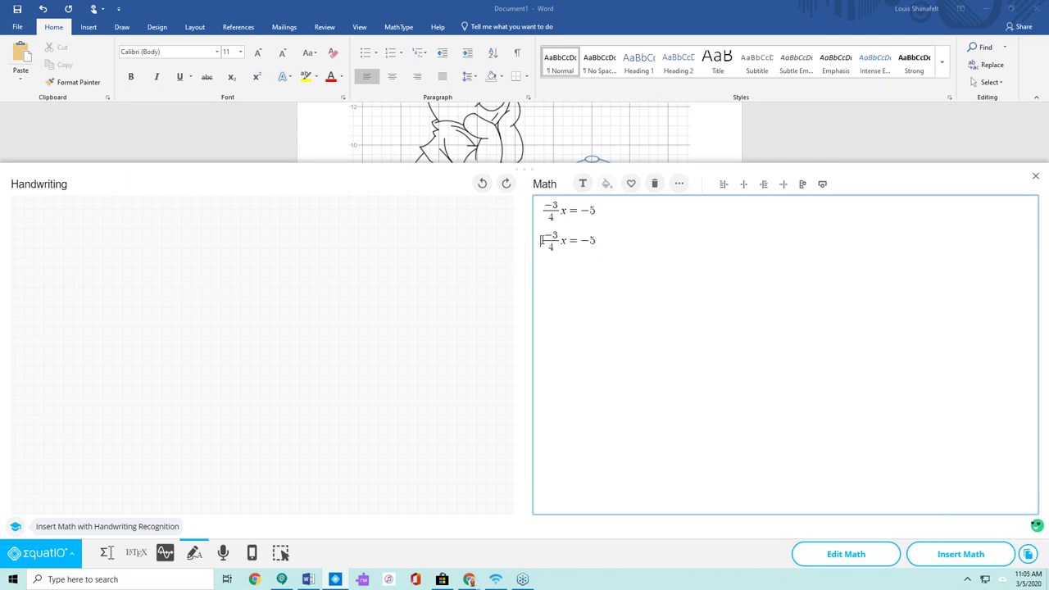
{"action": "mouse_move", "coordinate": [155, 252]}
{"action": "left_mouse_down"}
{"action": "mouse_move", "coordinate": [155, 270]}
{"action": "mouse_move", "coordinate": [188, 283]}
{"action": "mouse_move", "coordinate": [159, 321]}
{"action": "left_mouse_up"}
{"action": "left_click_drag", "start_coordinate": [109, 276], "coordinate": [131, 276]}
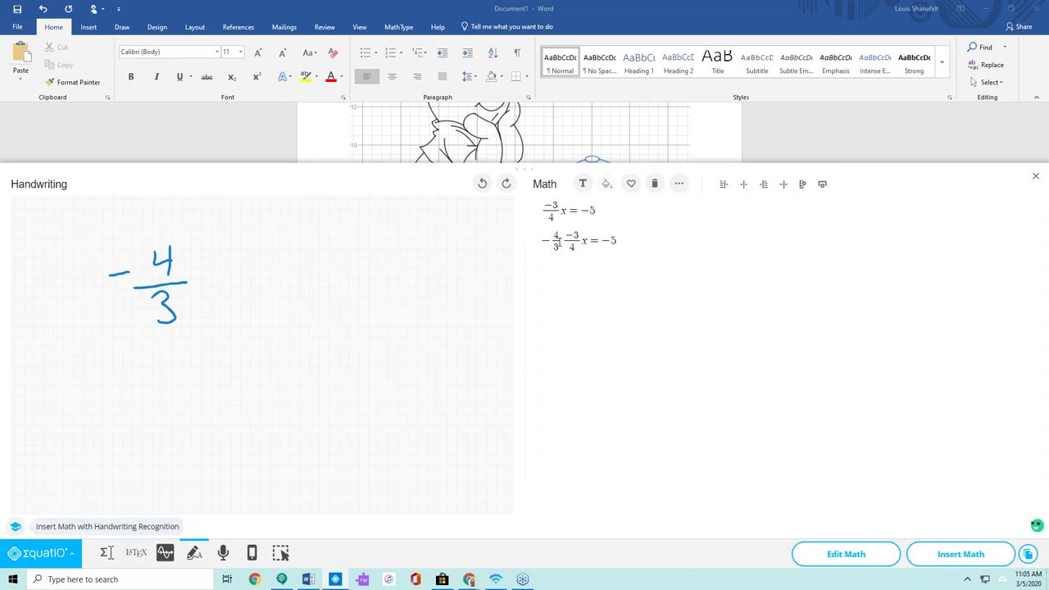
Handwrite −4/3 as a factor at the end of the second equation line.
{"action": "left_click", "coordinate": [621, 241]}
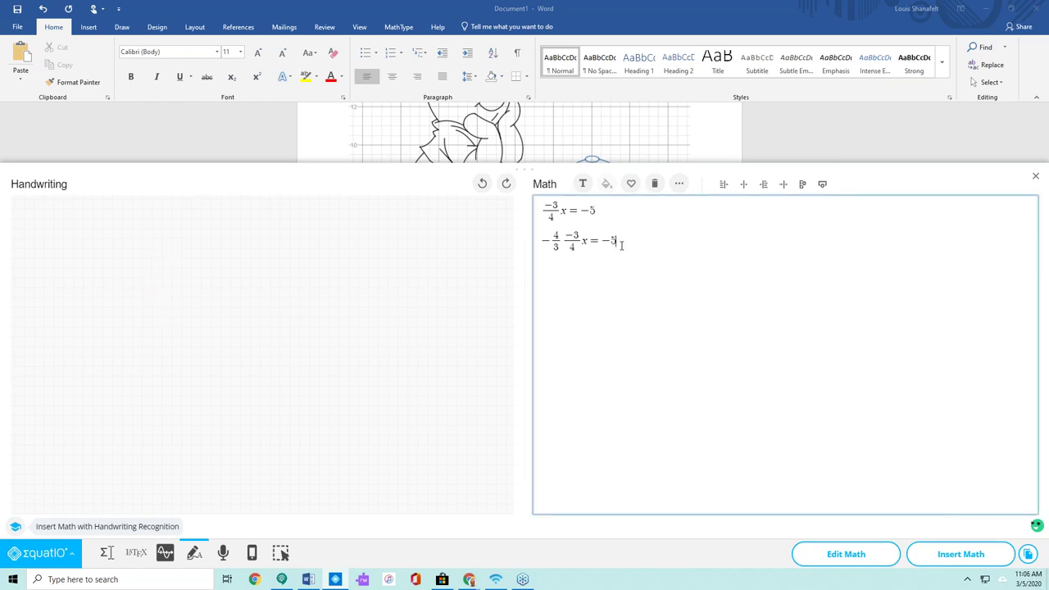
{"action": "mouse_move", "coordinate": [181, 271]}
{"action": "left_mouse_down"}
{"action": "mouse_move", "coordinate": [222, 264]}
{"action": "mouse_move", "coordinate": [217, 276]}
{"action": "mouse_move", "coordinate": [243, 280]}
{"action": "mouse_move", "coordinate": [213, 330]}
{"action": "left_mouse_up"}
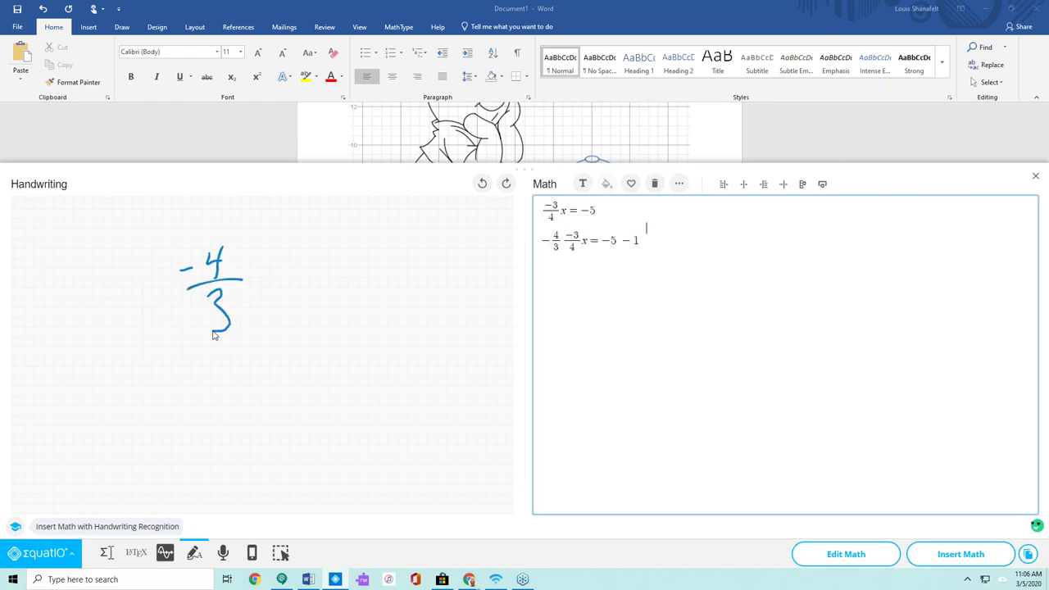
{"action": "left_click", "coordinate": [650, 239]}
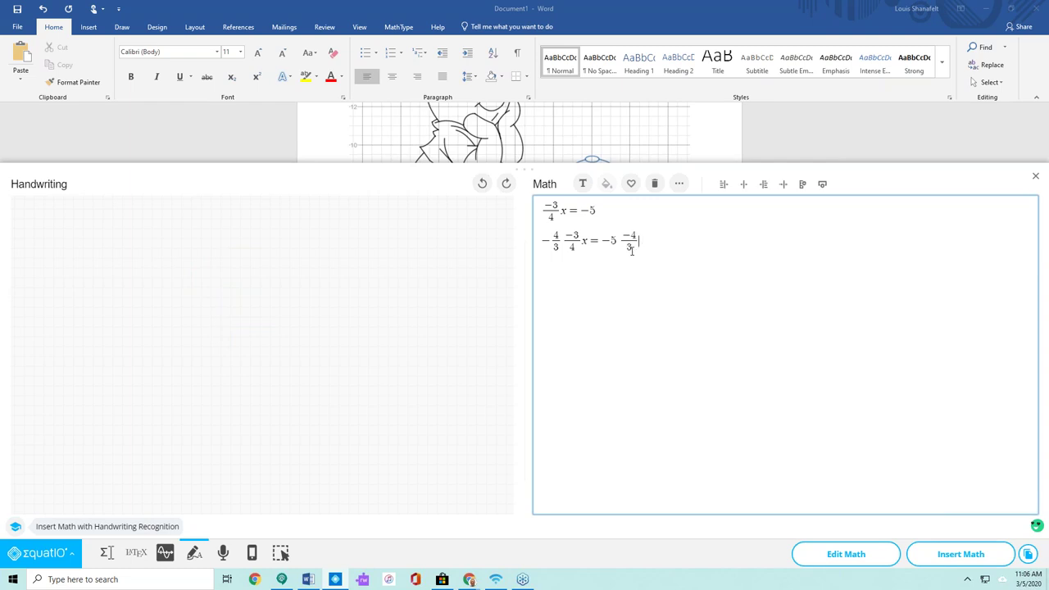
Strike through the two fractions −4/3 and −3/4 before x on the second equation line.
{"action": "left_click_drag", "start_coordinate": [541, 238], "coordinate": [575, 246]}
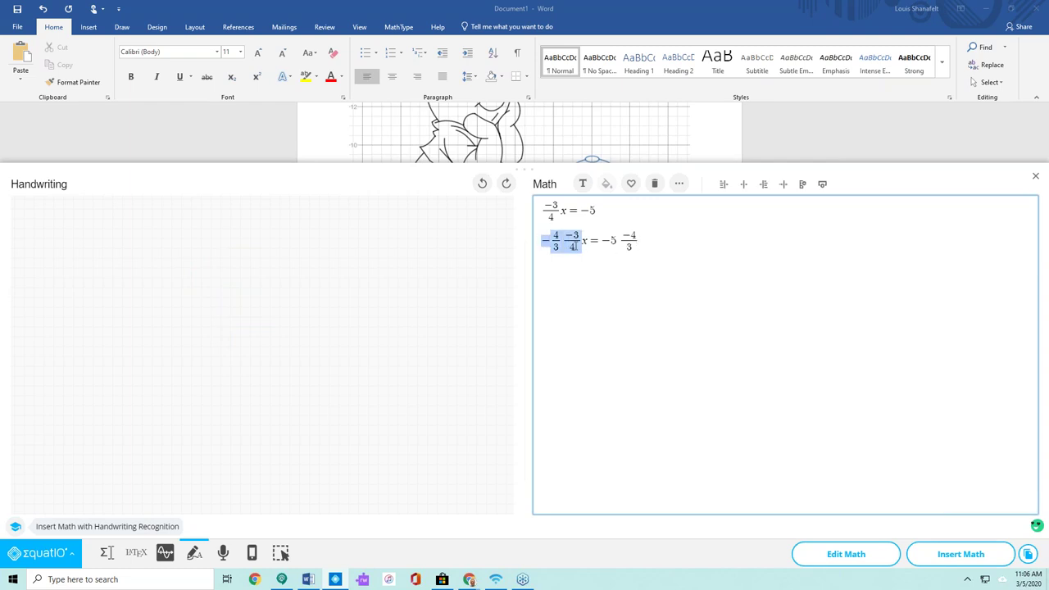
{"action": "left_click", "coordinate": [678, 184]}
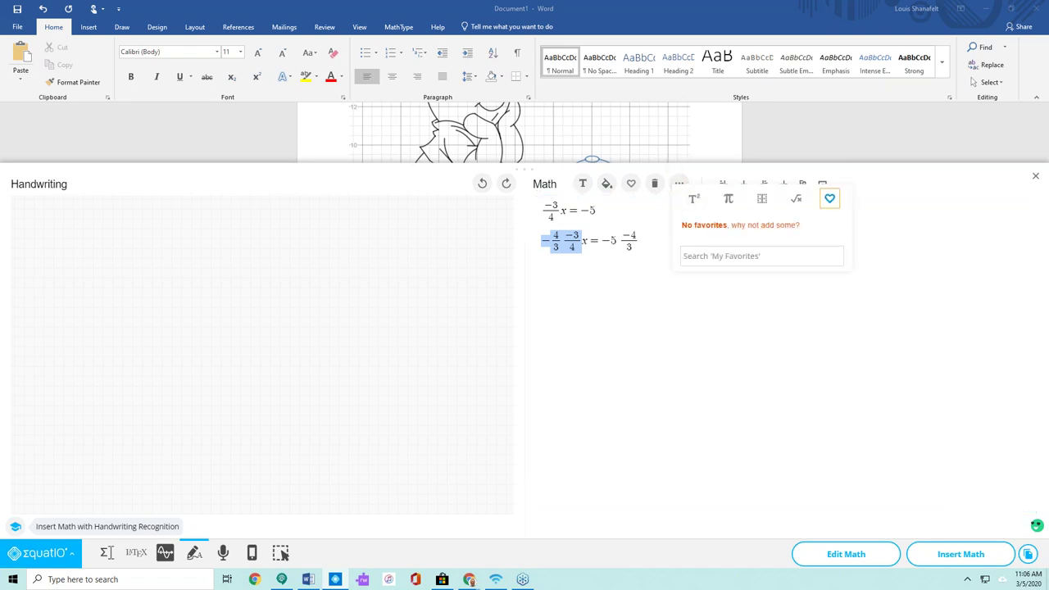
{"action": "left_click", "coordinate": [693, 199]}
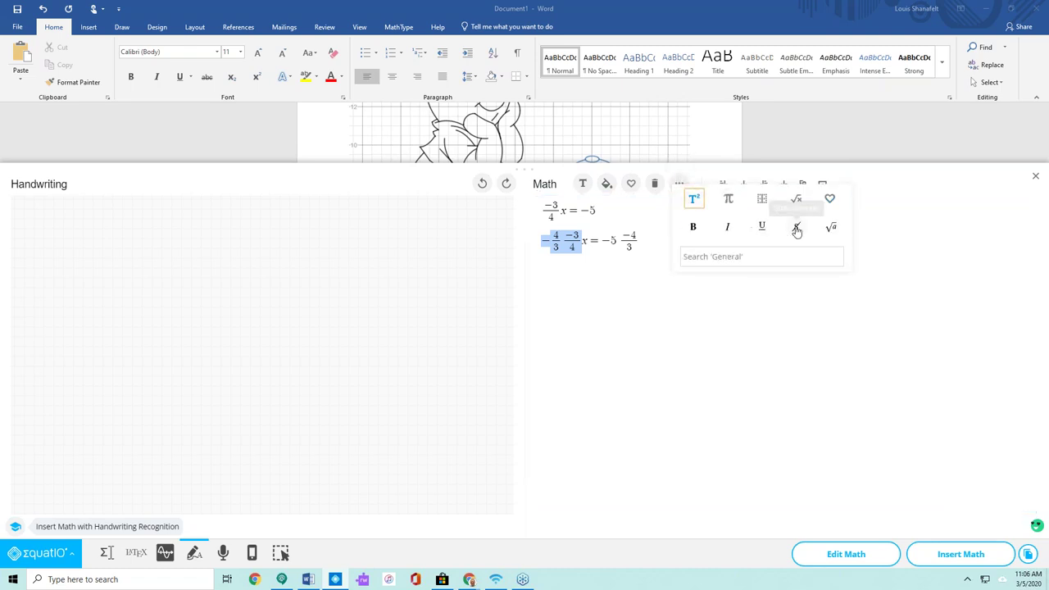
{"action": "left_click", "coordinate": [795, 227]}
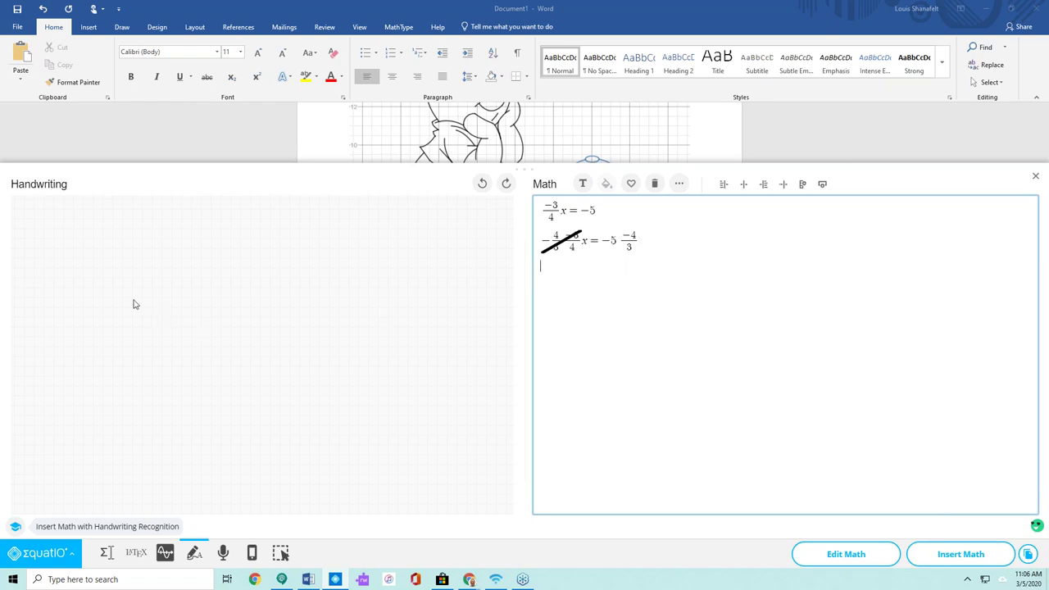
Handwrite x = 20/3 as the third line and insert the solved equation into the document.
{"action": "mouse_move", "coordinate": [149, 289]}
{"action": "left_mouse_down"}
{"action": "mouse_move", "coordinate": [168, 304]}
{"action": "mouse_move", "coordinate": [145, 308]}
{"action": "mouse_move", "coordinate": [185, 290]}
{"action": "mouse_move", "coordinate": [215, 292]}
{"action": "mouse_move", "coordinate": [221, 276]}
{"action": "mouse_move", "coordinate": [217, 341]}
{"action": "left_mouse_up"}
{"action": "left_click", "coordinate": [942, 554]}
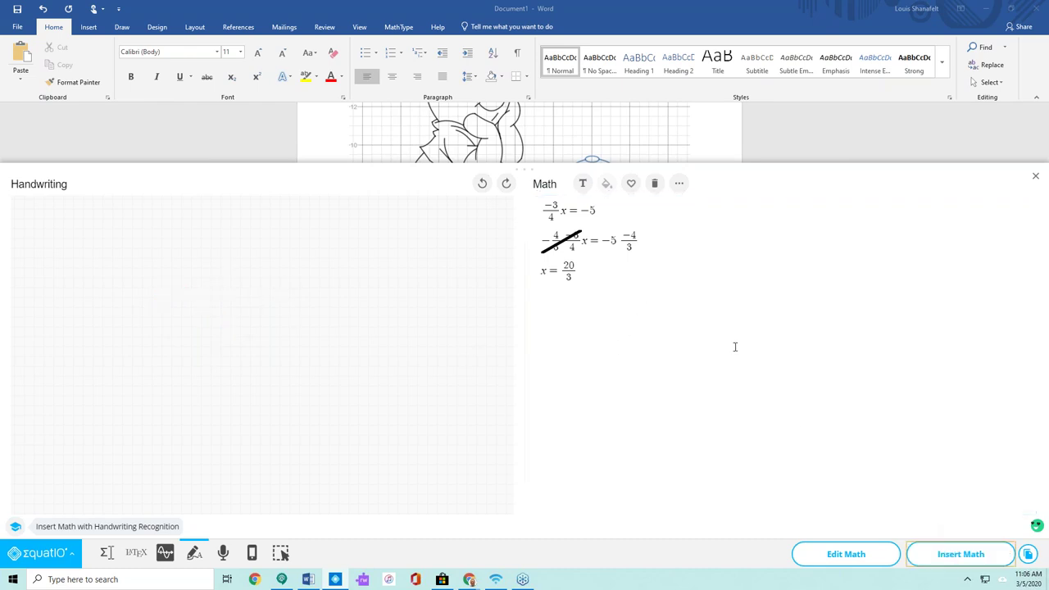
{"action": "left_click_drag", "start_coordinate": [520, 169], "coordinate": [524, 461]}
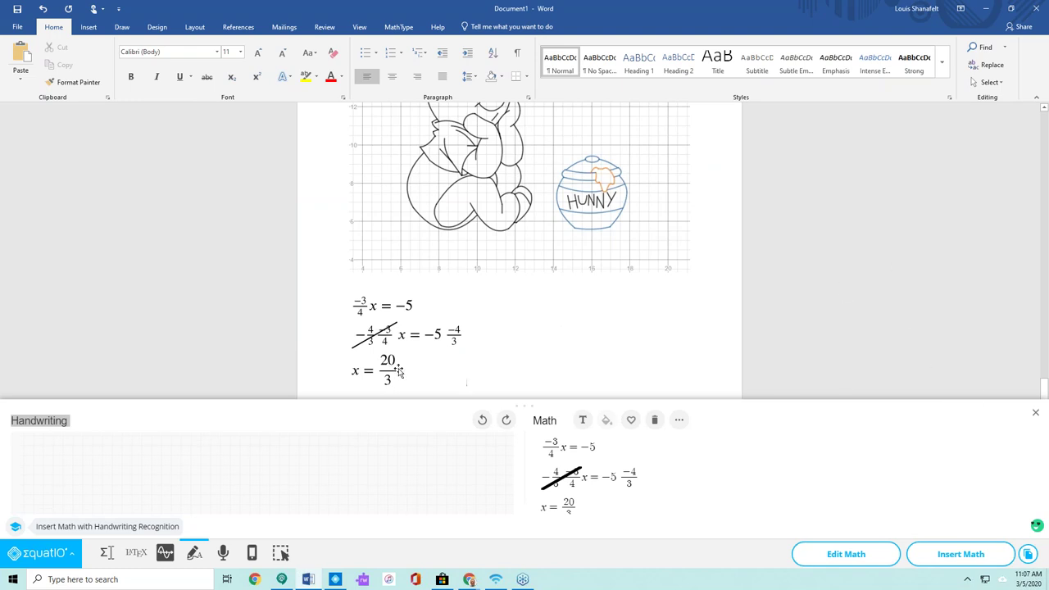
Clear the math editor and close the handwriting editor.
{"action": "left_click", "coordinate": [379, 331]}
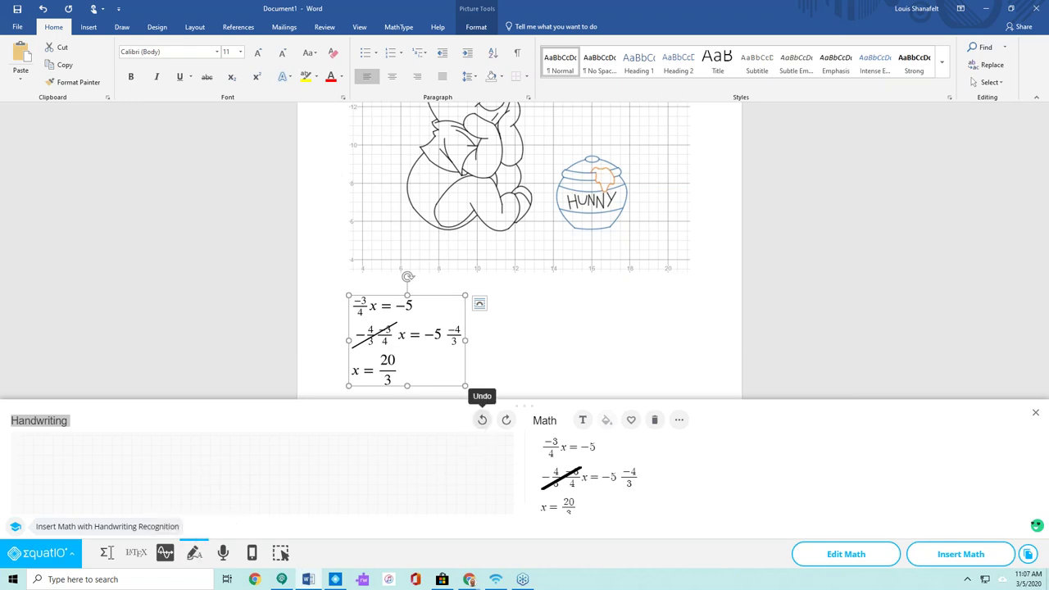
{"action": "left_click", "coordinate": [654, 421]}
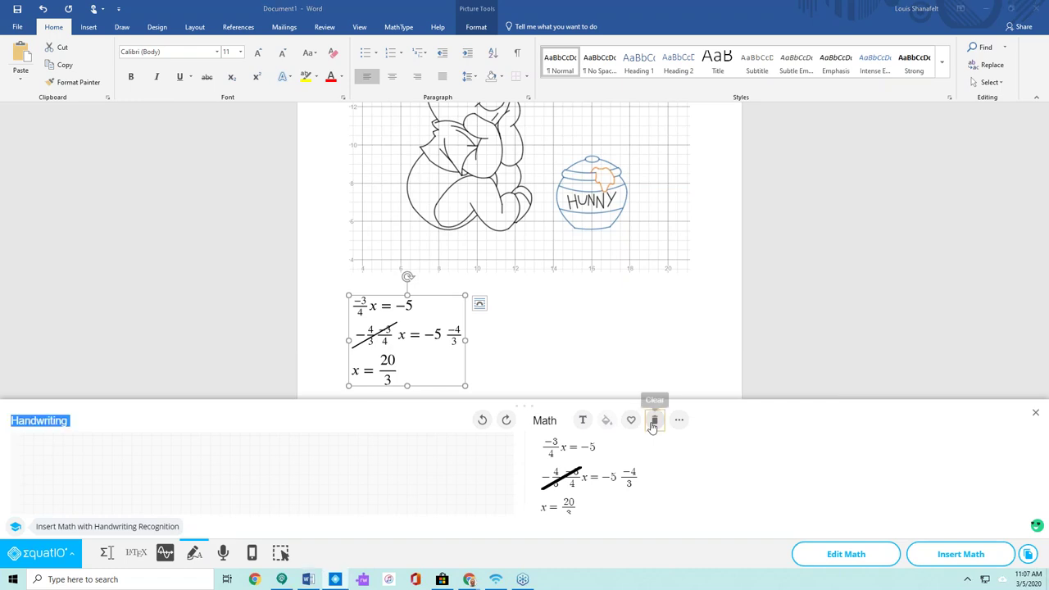
{"action": "left_click_drag", "start_coordinate": [520, 403], "coordinate": [530, 348]}
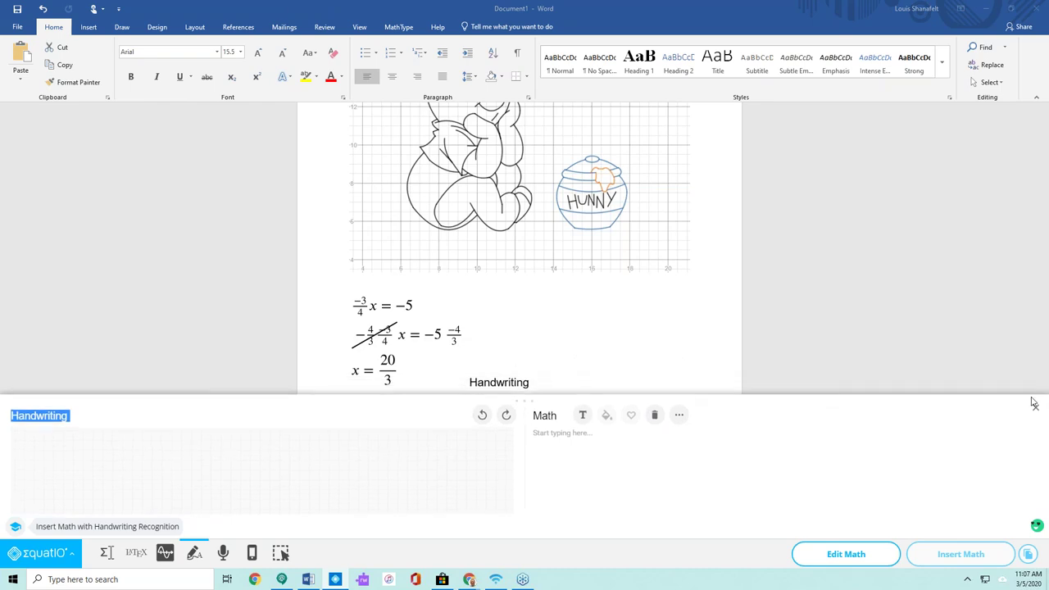
{"action": "left_click", "coordinate": [1034, 411]}
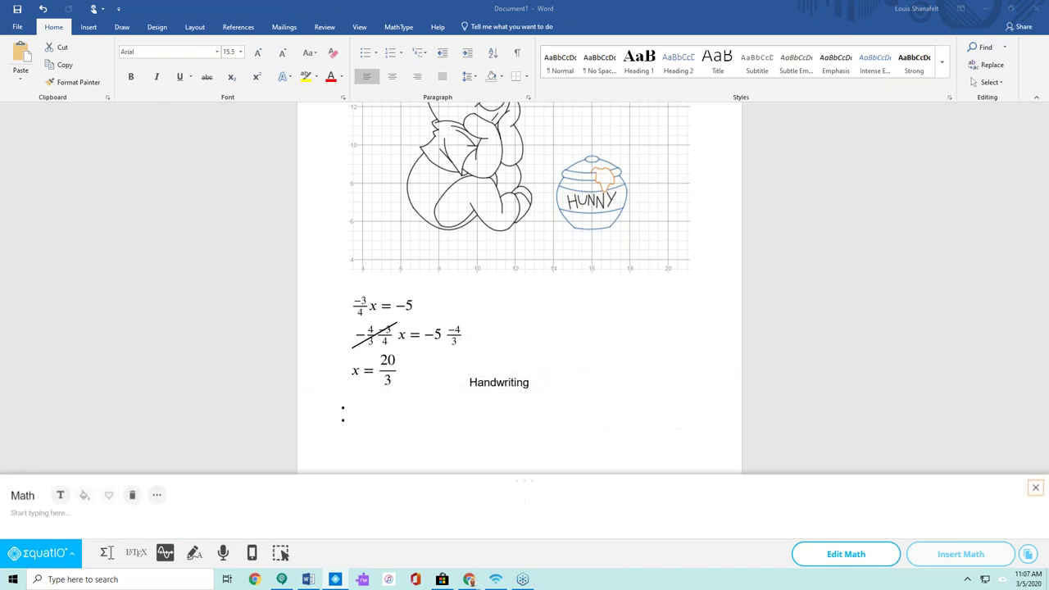
Start a new line below the inserted solution and dictate 3x² − 4y³ = 8 with speech input.
{"action": "left_click", "coordinate": [474, 414]}
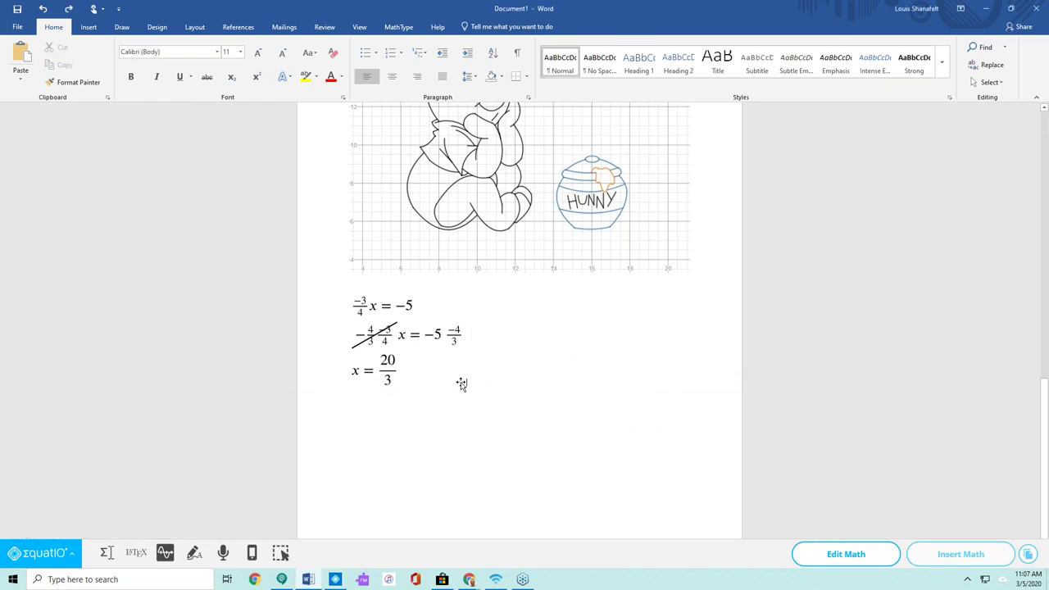
{"action": "key", "text": "Return"}
{"action": "left_click", "coordinate": [223, 553]}
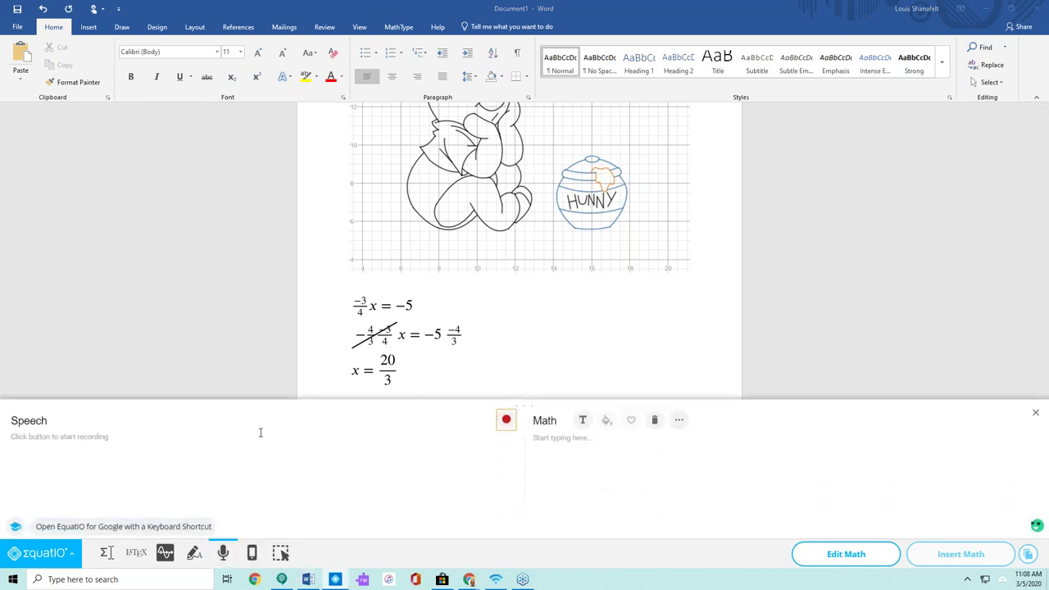
{"action": "left_click", "coordinate": [40, 437]}
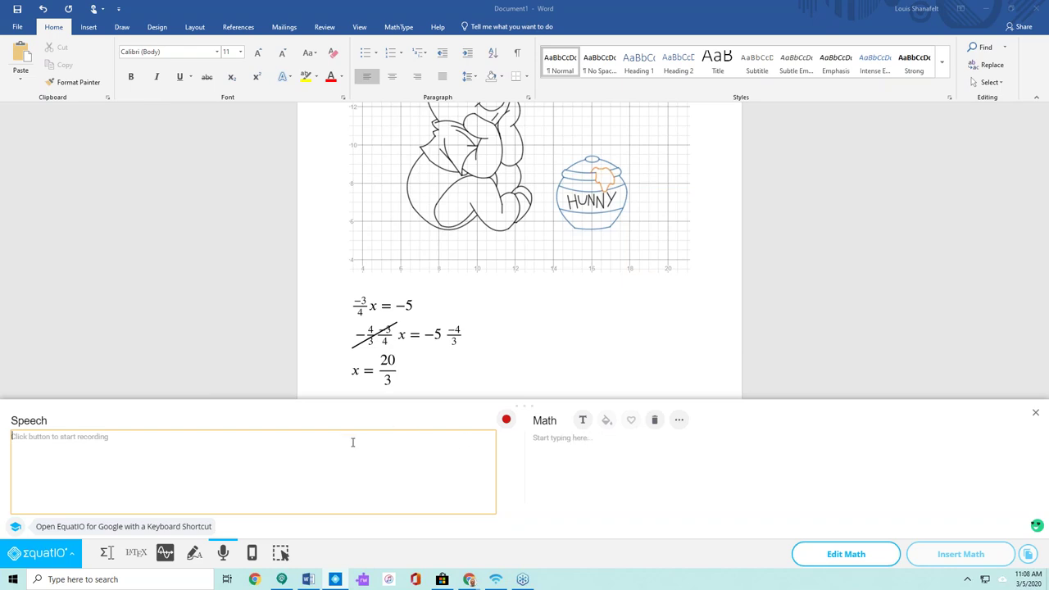
{"action": "left_click", "coordinate": [505, 420]}
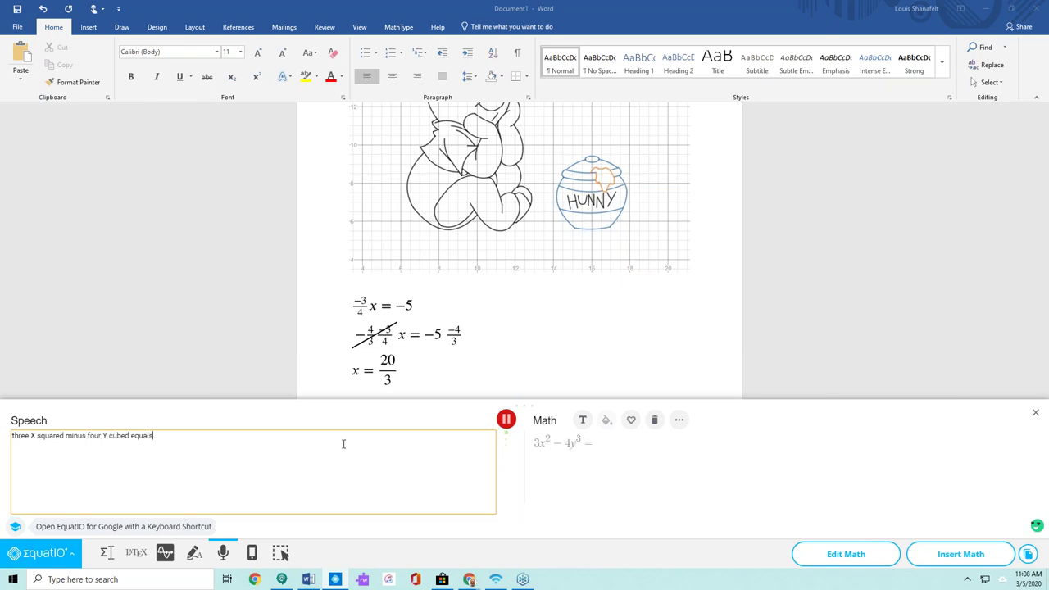
{"action": "left_click", "coordinate": [506, 421]}
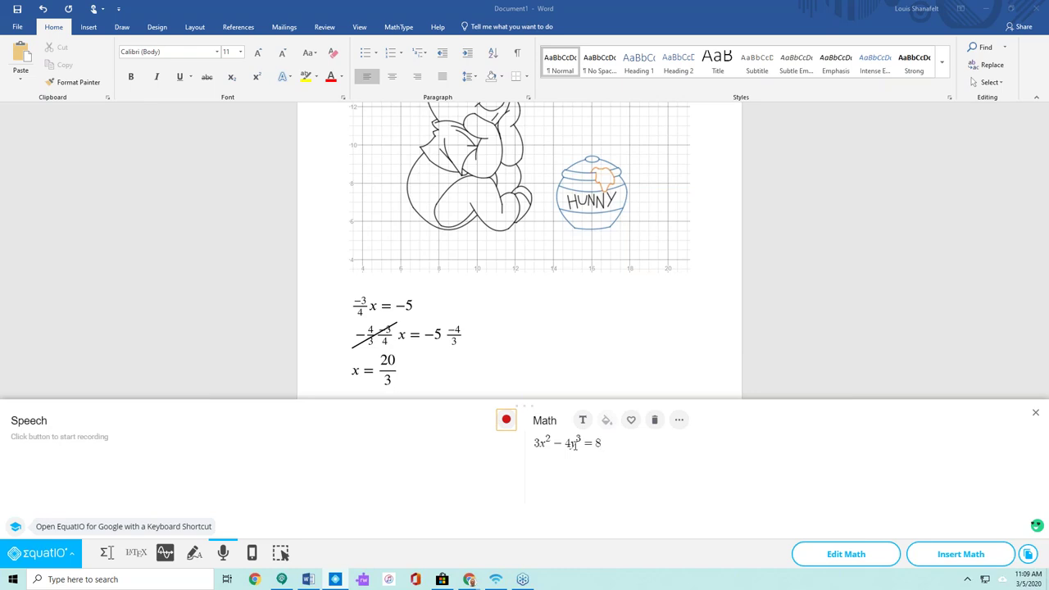
Change the y³ coefficient to 6, insert the dictated equation into the document, and close the speech editor.
{"action": "left_click", "coordinate": [572, 444]}
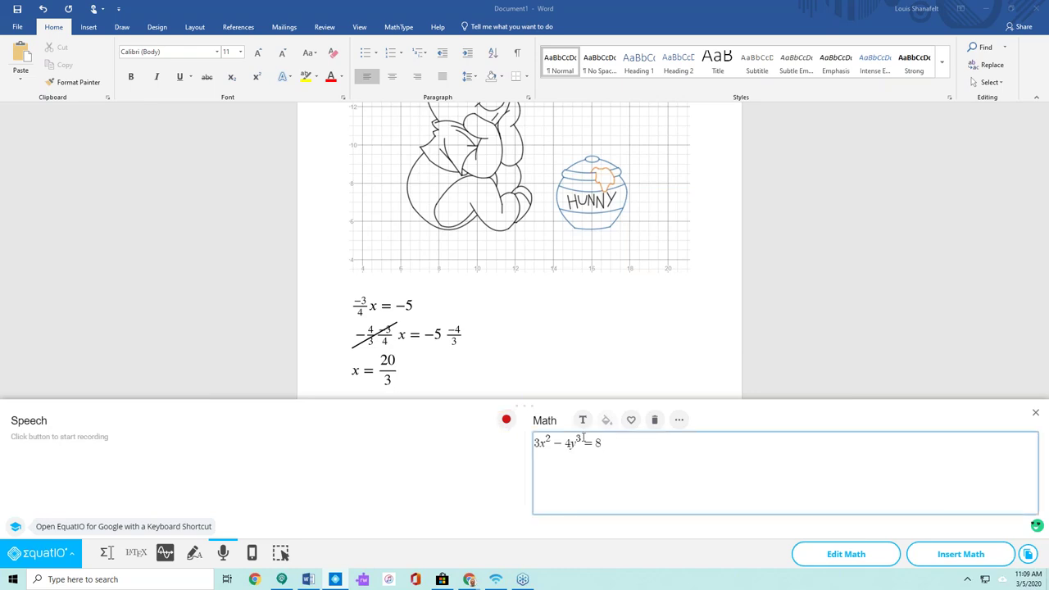
{"action": "key", "text": "BackSpace"}
{"action": "type", "text": "6"}
{"action": "left_click", "coordinate": [959, 552]}
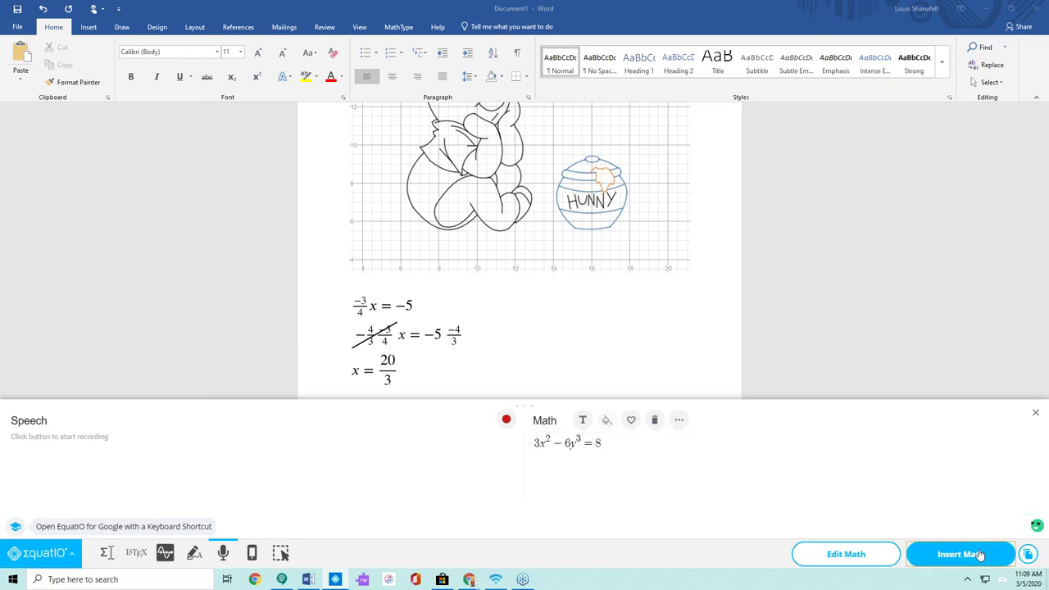
{"action": "left_click", "coordinate": [1036, 416]}
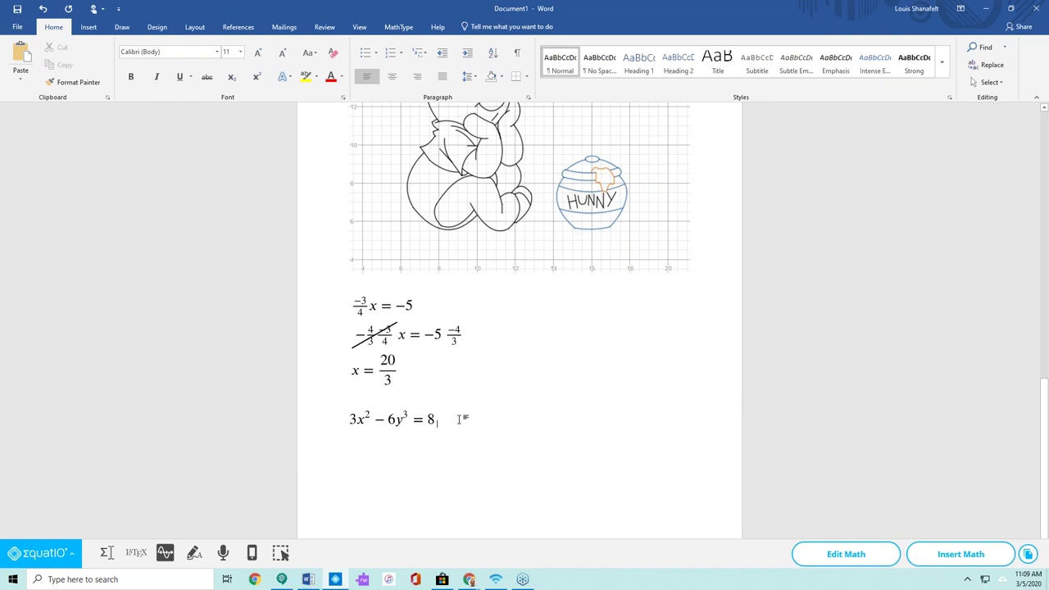
Add two new lines and a page break after the 3x² − 6y³ = 8 equation.
{"action": "key", "text": "Return"}
{"action": "key", "text": "Return"}
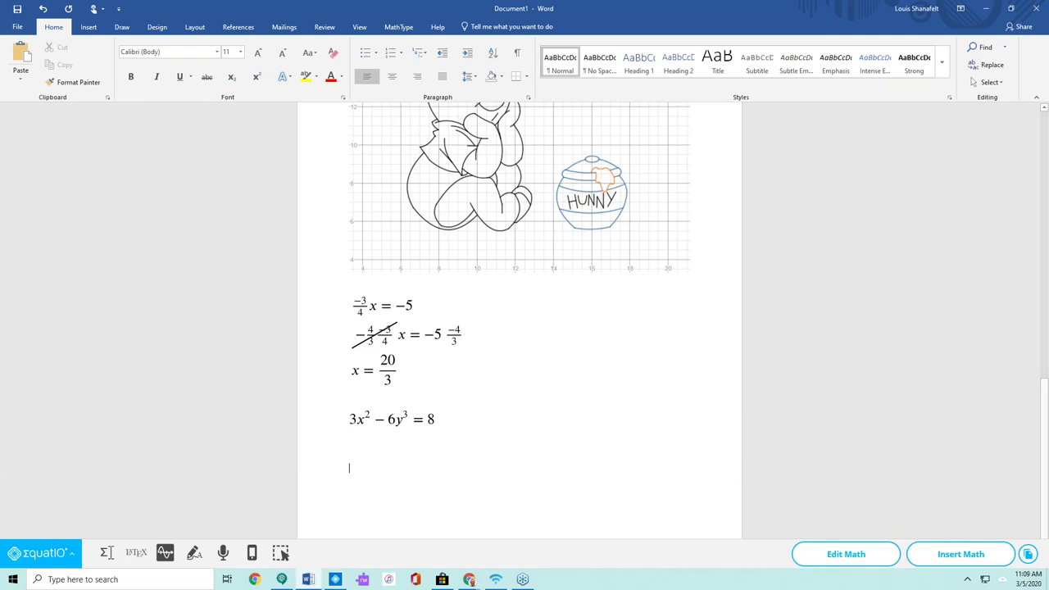
{"action": "key", "text": "ctrl+Return"}
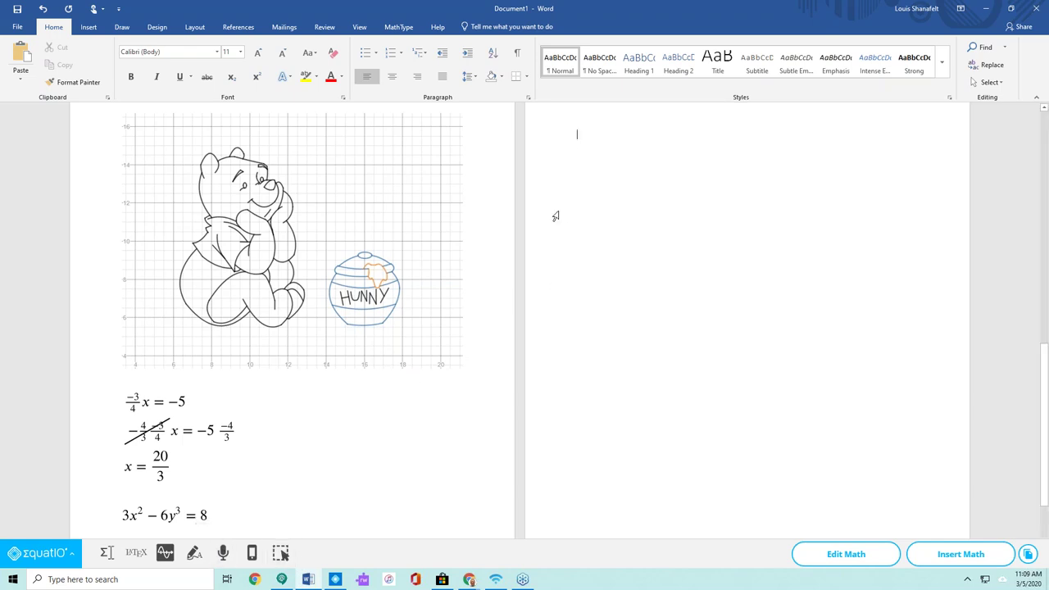
Open EquatIO Mobile and follow its m.equat.io link in the browser.
{"action": "left_click", "coordinate": [253, 555]}
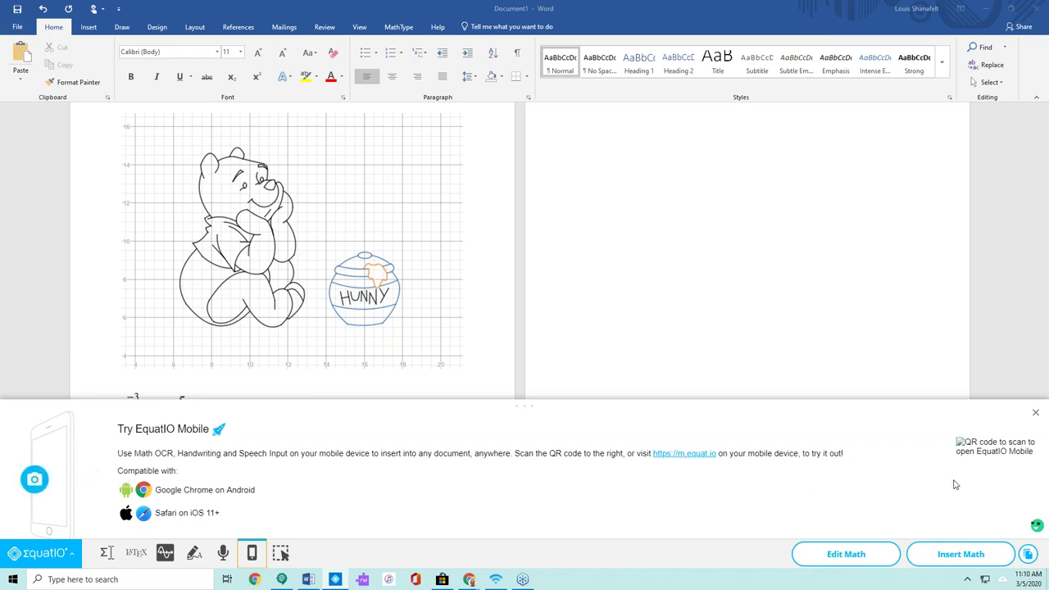
{"action": "left_click", "coordinate": [677, 456]}
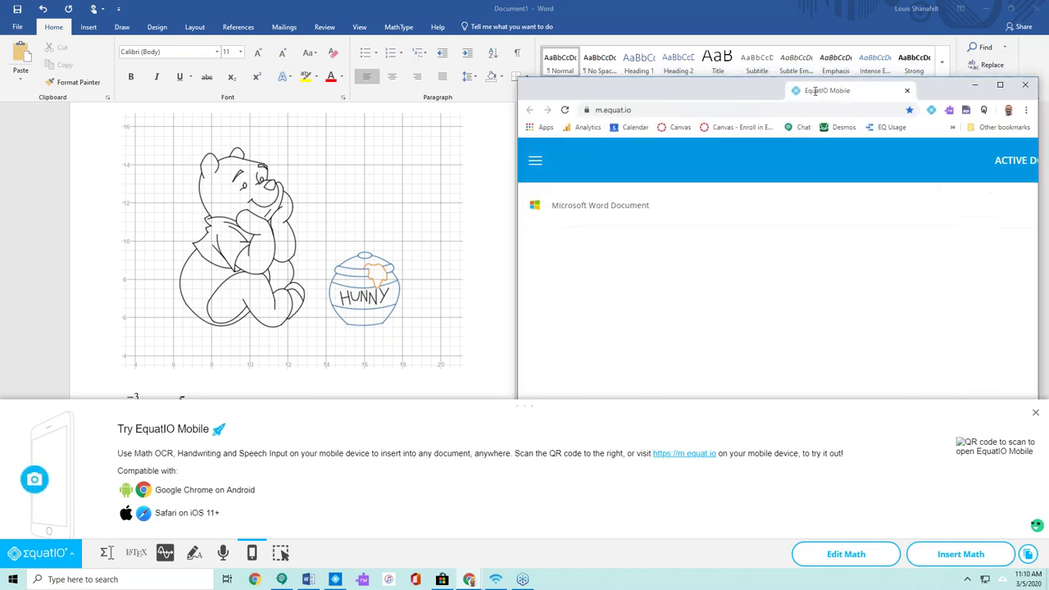
Close the EquatIO Mobile pane in Word and open the Microsoft Word Document entry on the m.equat.io page.
{"action": "left_click_drag", "start_coordinate": [702, 13], "coordinate": [744, 61]}
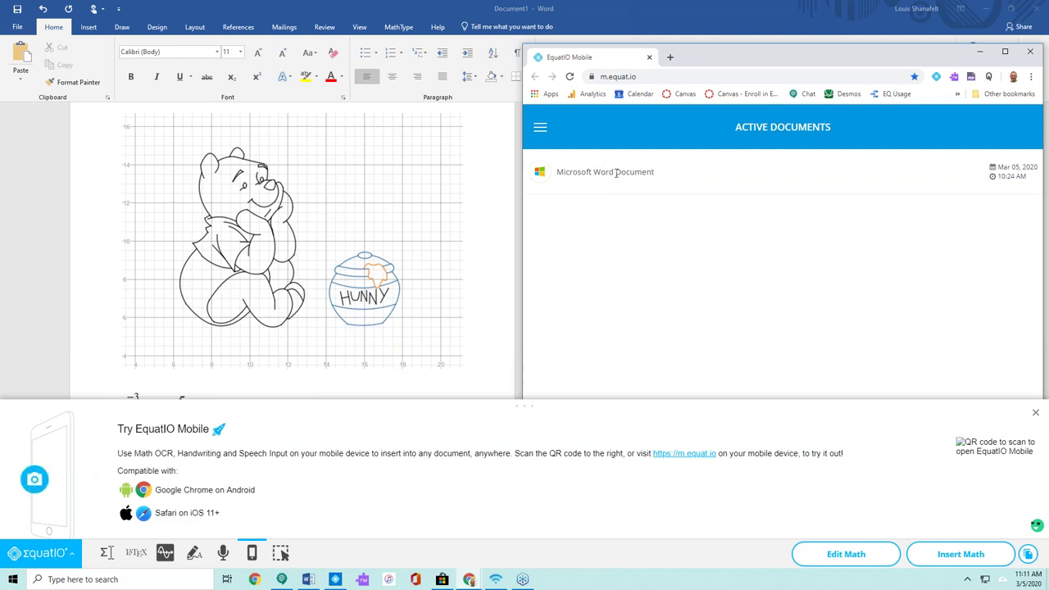
{"action": "left_click", "coordinate": [1034, 416]}
{"action": "left_click", "coordinate": [605, 175]}
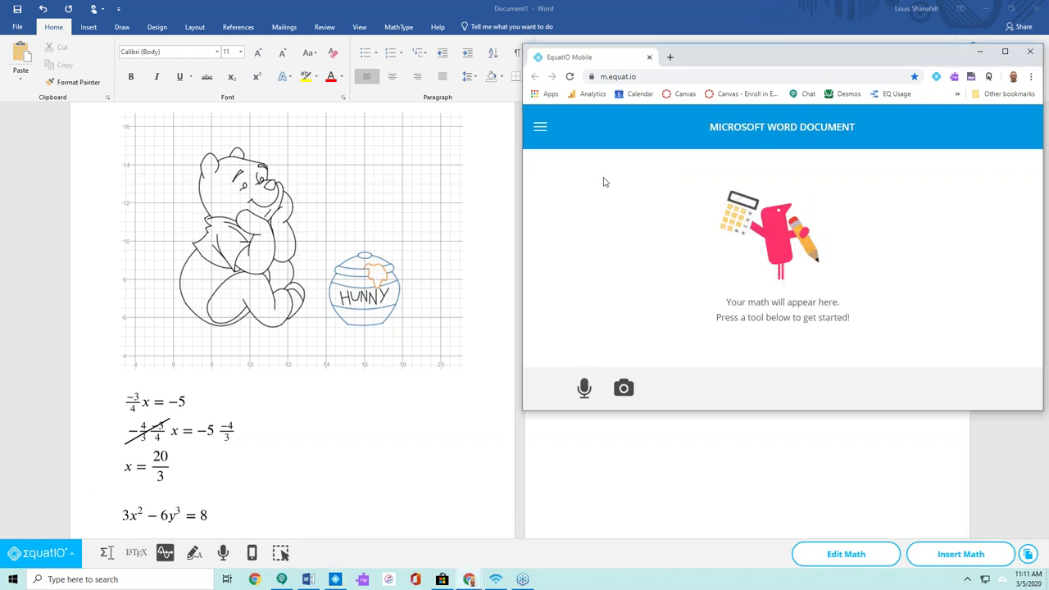
{"action": "mouse_move", "coordinate": [749, 58]}
{"action": "left_mouse_down"}
{"action": "mouse_move", "coordinate": [711, 42]}
{"action": "mouse_move", "coordinate": [728, 44]}
{"action": "mouse_move", "coordinate": [672, 98]}
{"action": "mouse_move", "coordinate": [706, 68]}
{"action": "mouse_move", "coordinate": [738, 63]}
{"action": "left_mouse_up"}
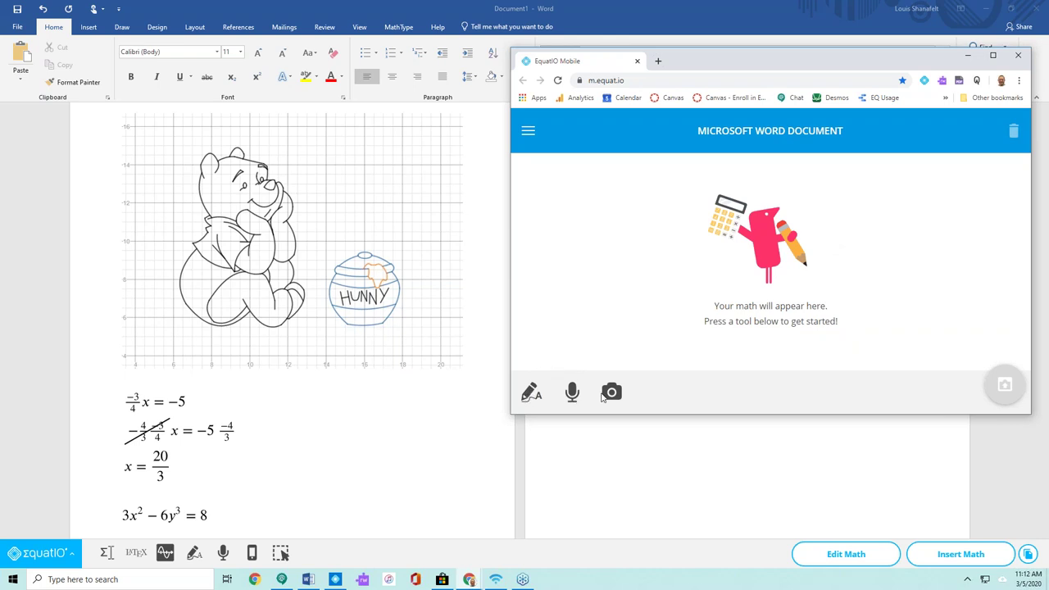
Preview the handwriting and camera tools in EquatIO Mobile, closing each without creating any math.
{"action": "left_click", "coordinate": [531, 394]}
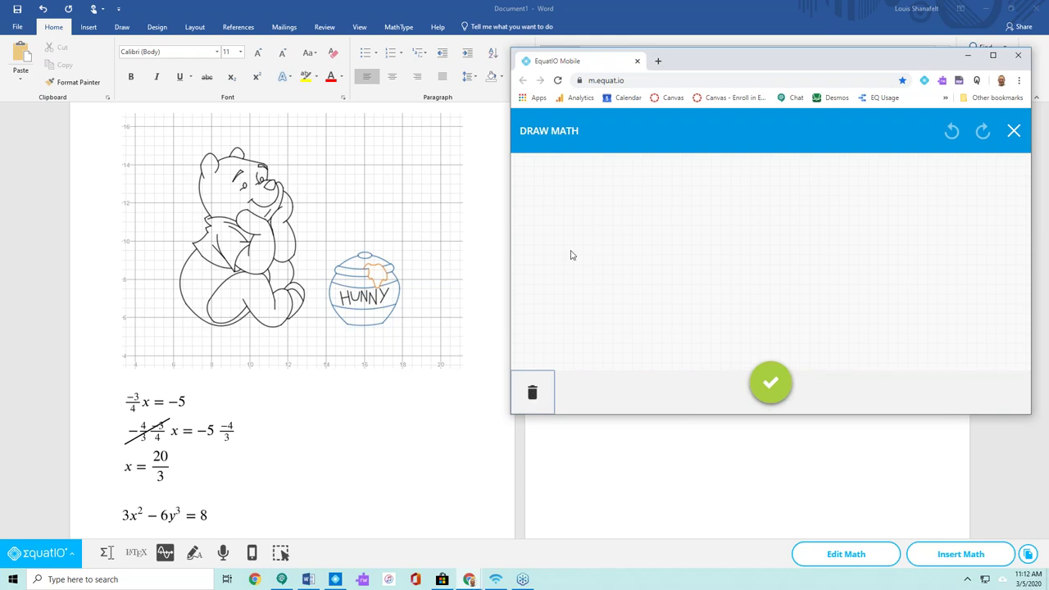
{"action": "left_click", "coordinate": [1013, 131]}
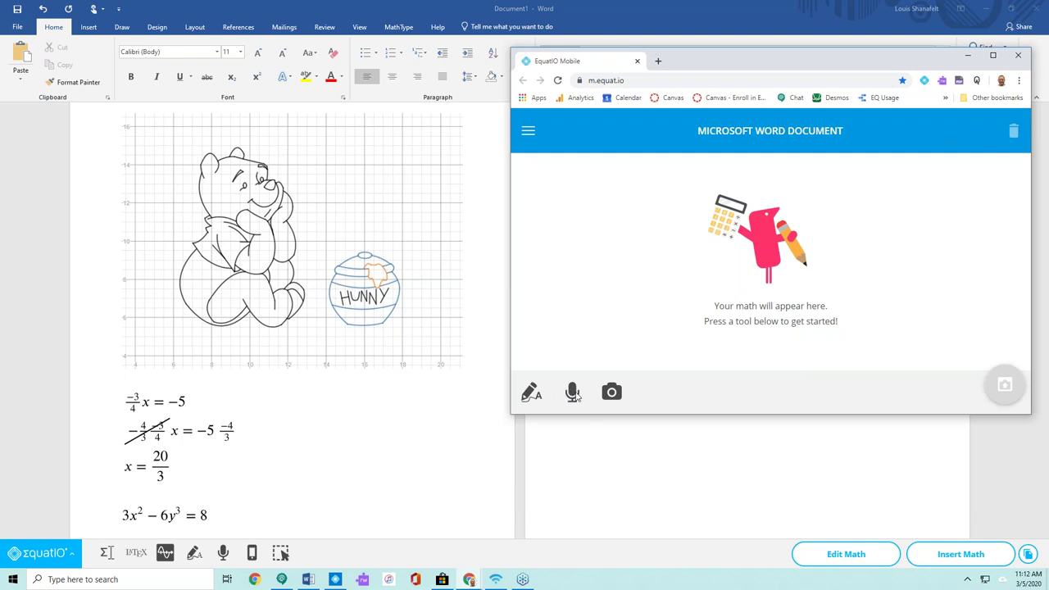
{"action": "left_click", "coordinate": [611, 393]}
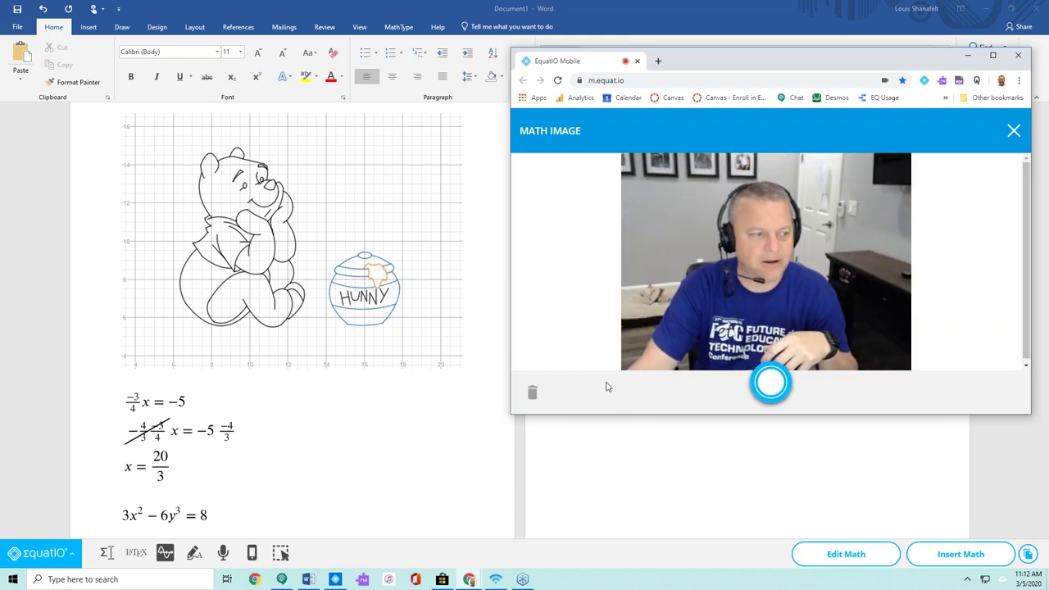
{"action": "left_click", "coordinate": [1013, 130]}
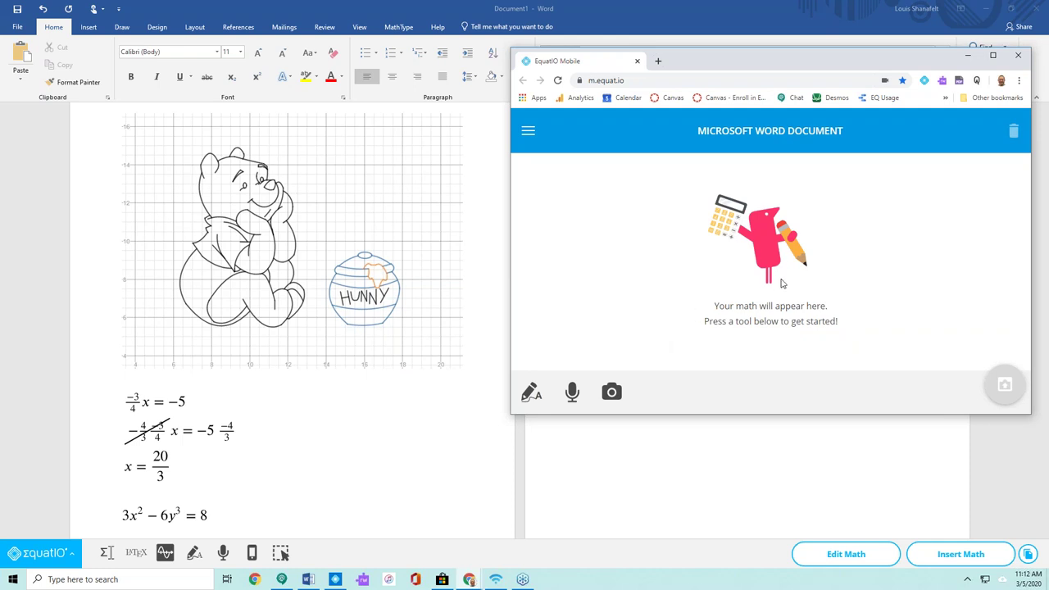
Check the blank page in Word, return to EquatIO Mobile, handwrite 3x − 4 = 5 and save it as math.
{"action": "left_click", "coordinate": [229, 515]}
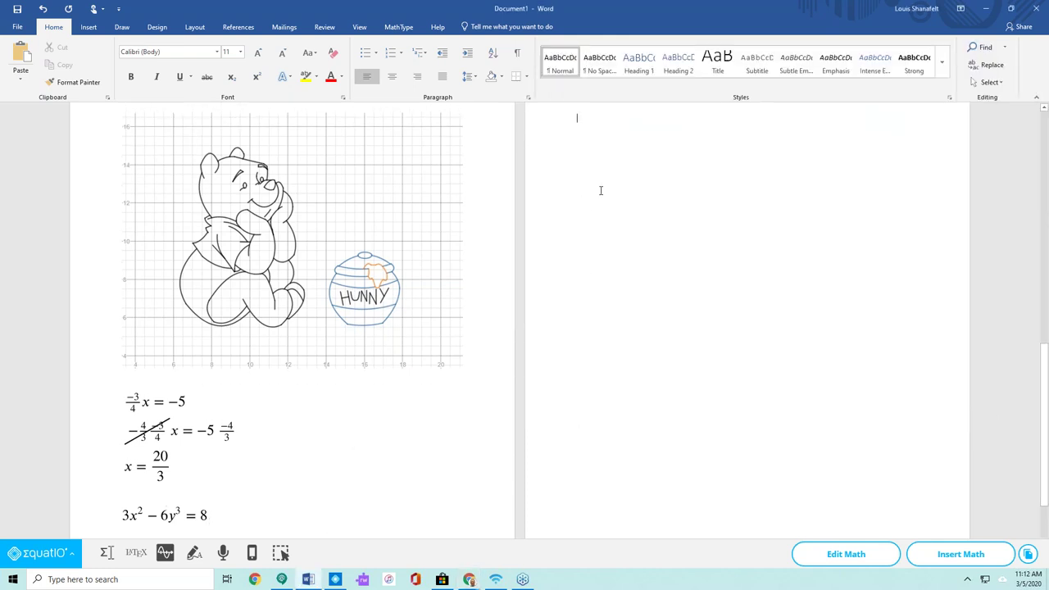
{"action": "scroll", "coordinate": [600, 190], "scroll_direction": "up", "scroll_amount": 2}
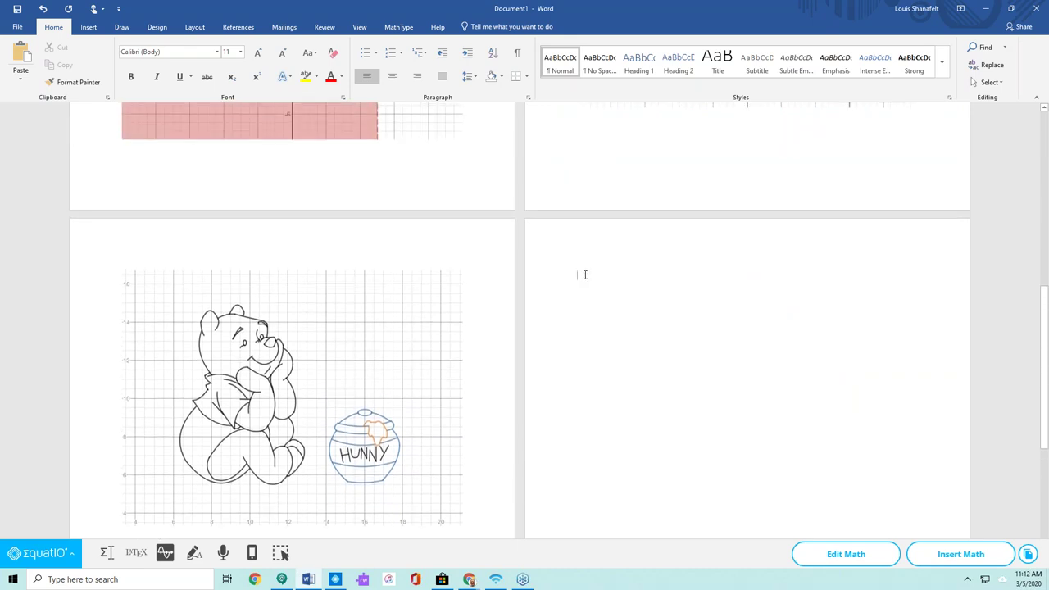
{"action": "scroll", "coordinate": [584, 275], "scroll_direction": "down", "scroll_amount": 1}
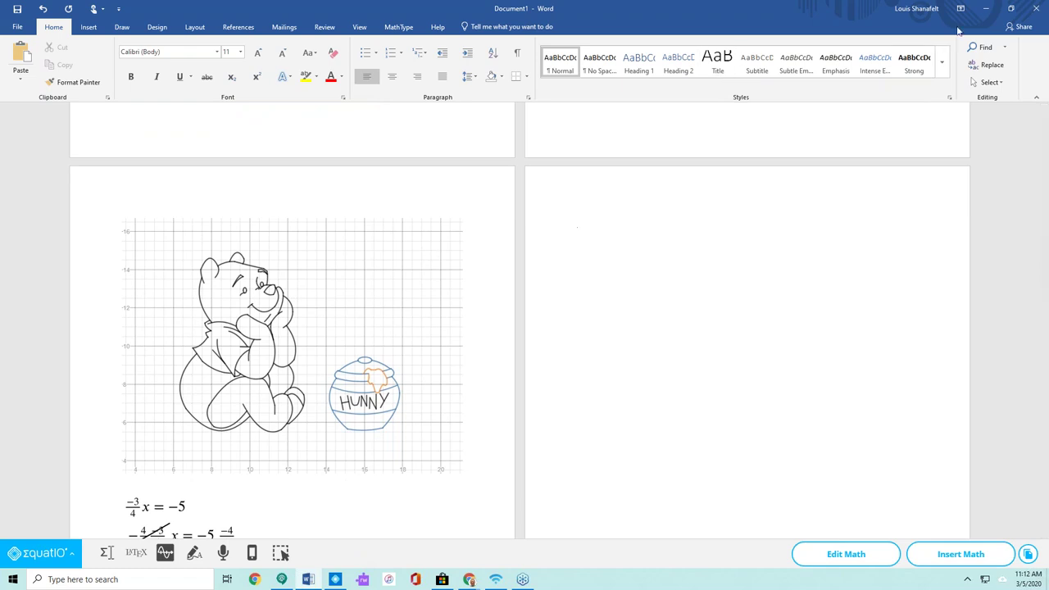
{"action": "left_click", "coordinate": [465, 579]}
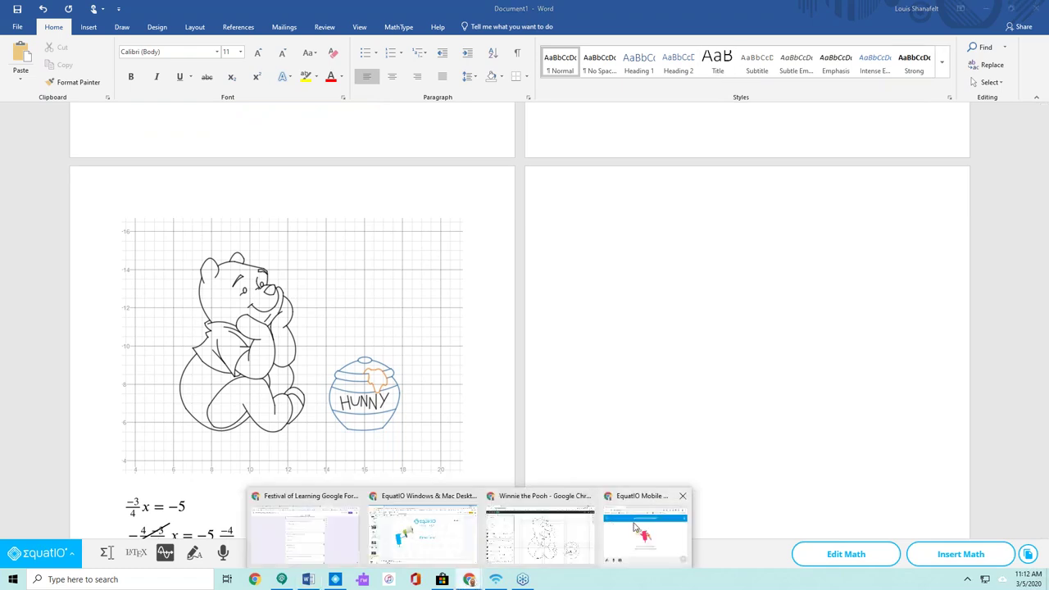
{"action": "left_click", "coordinate": [636, 528]}
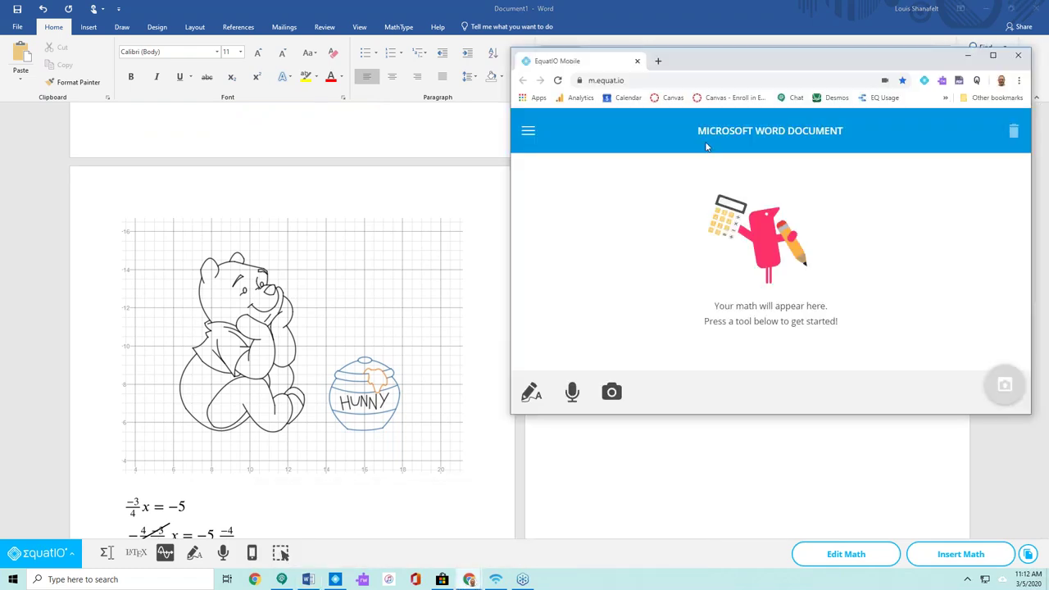
{"action": "left_click", "coordinate": [530, 392]}
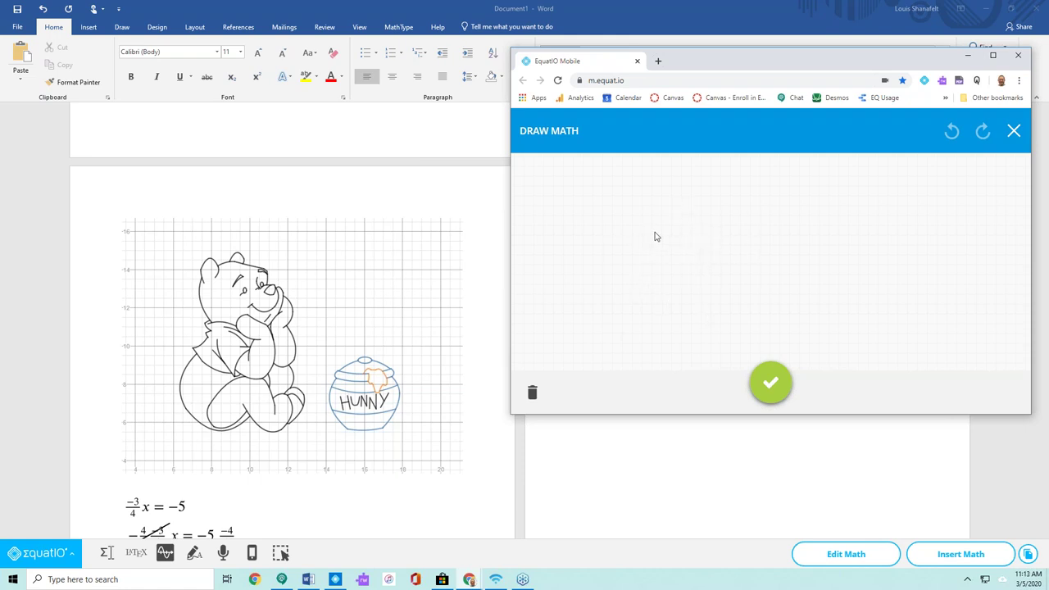
{"action": "mouse_move", "coordinate": [659, 221]}
{"action": "left_mouse_down"}
{"action": "mouse_move", "coordinate": [677, 230]}
{"action": "mouse_move", "coordinate": [660, 255]}
{"action": "mouse_move", "coordinate": [702, 264]}
{"action": "mouse_move", "coordinate": [680, 256]}
{"action": "mouse_move", "coordinate": [744, 237]}
{"action": "mouse_move", "coordinate": [738, 253]}
{"action": "mouse_move", "coordinate": [785, 230]}
{"action": "mouse_move", "coordinate": [783, 240]}
{"action": "mouse_move", "coordinate": [800, 213]}
{"action": "left_mouse_up"}
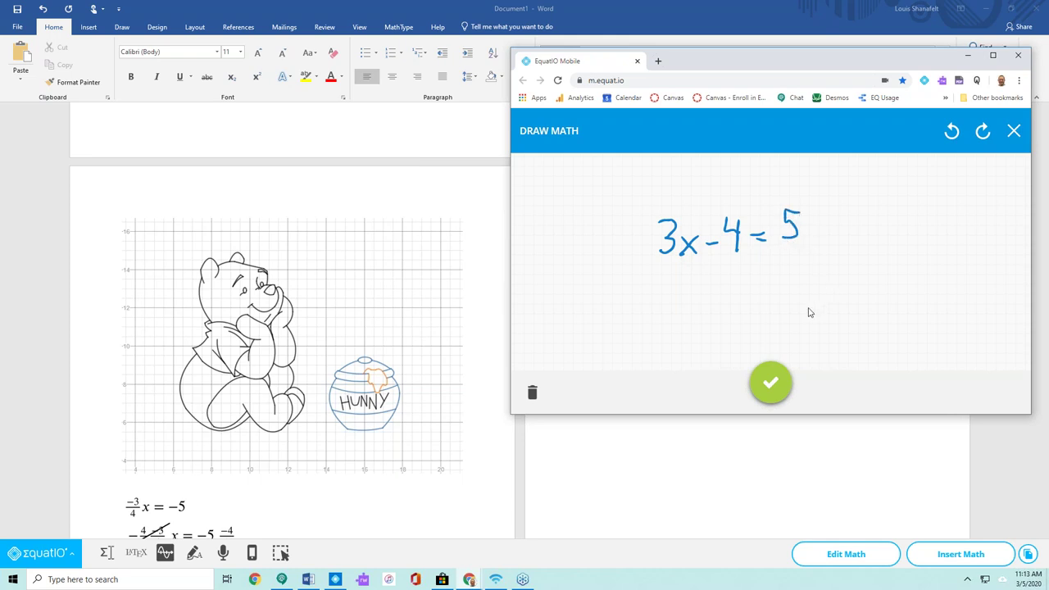
{"action": "left_click", "coordinate": [771, 385]}
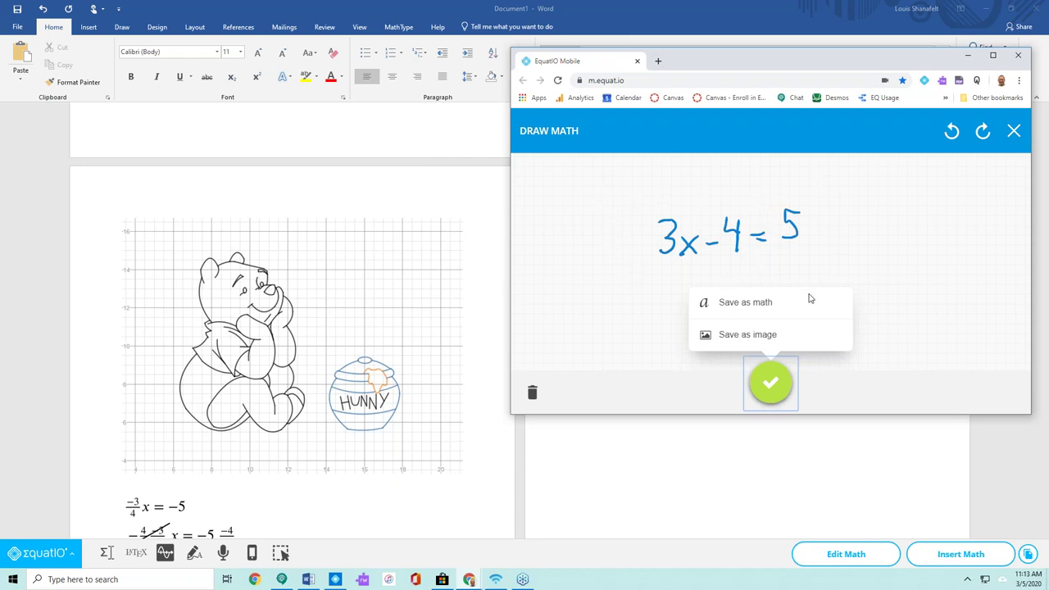
{"action": "left_click", "coordinate": [736, 307]}
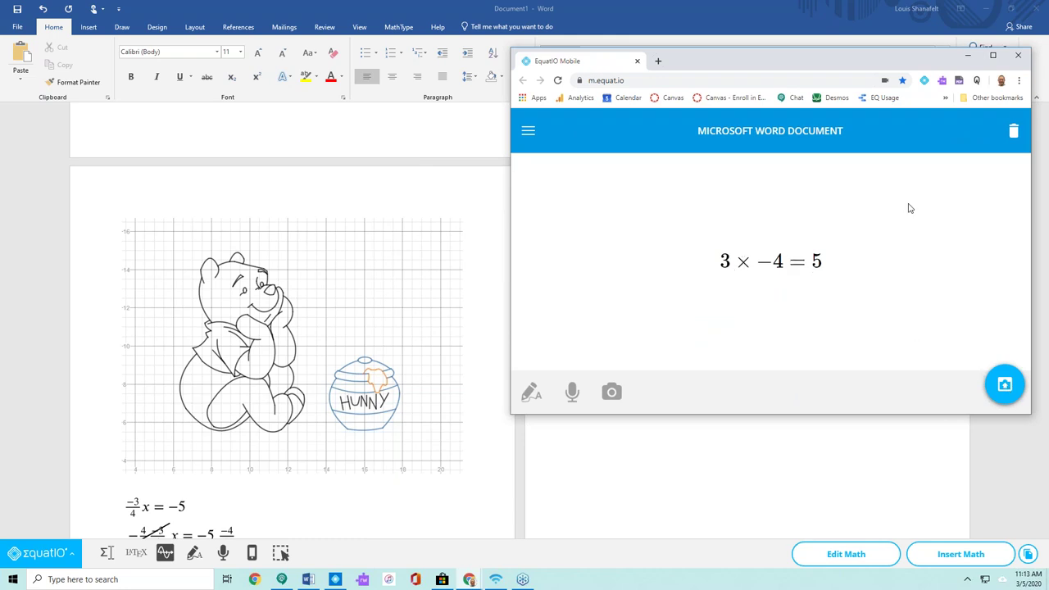
Insert the converted equation from EquatIO Mobile into the Word document.
{"action": "left_click_drag", "start_coordinate": [763, 60], "coordinate": [765, 87]}
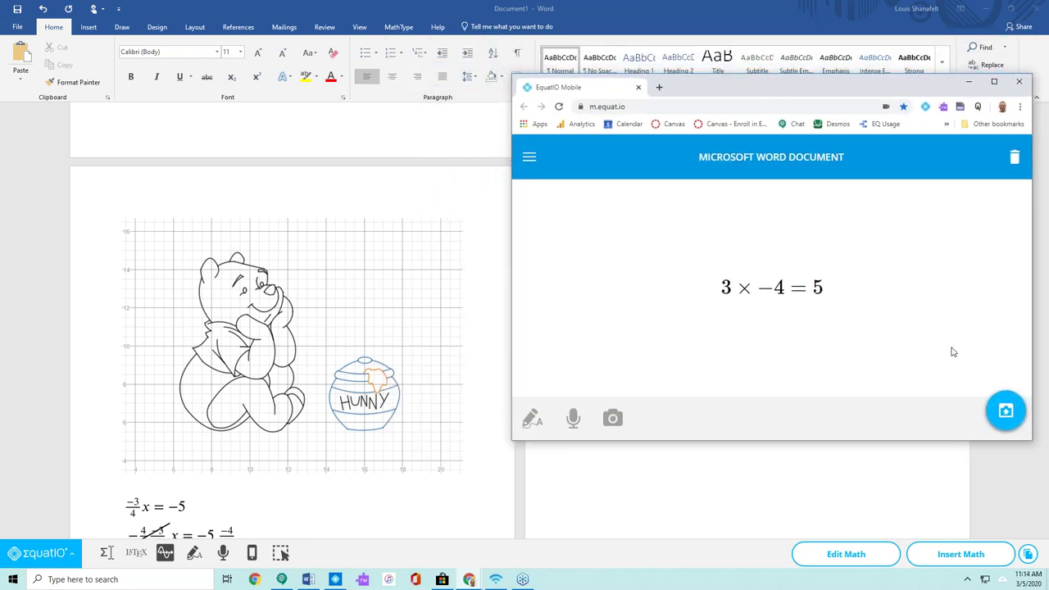
{"action": "left_click", "coordinate": [1006, 411]}
{"action": "left_click", "coordinate": [1004, 411]}
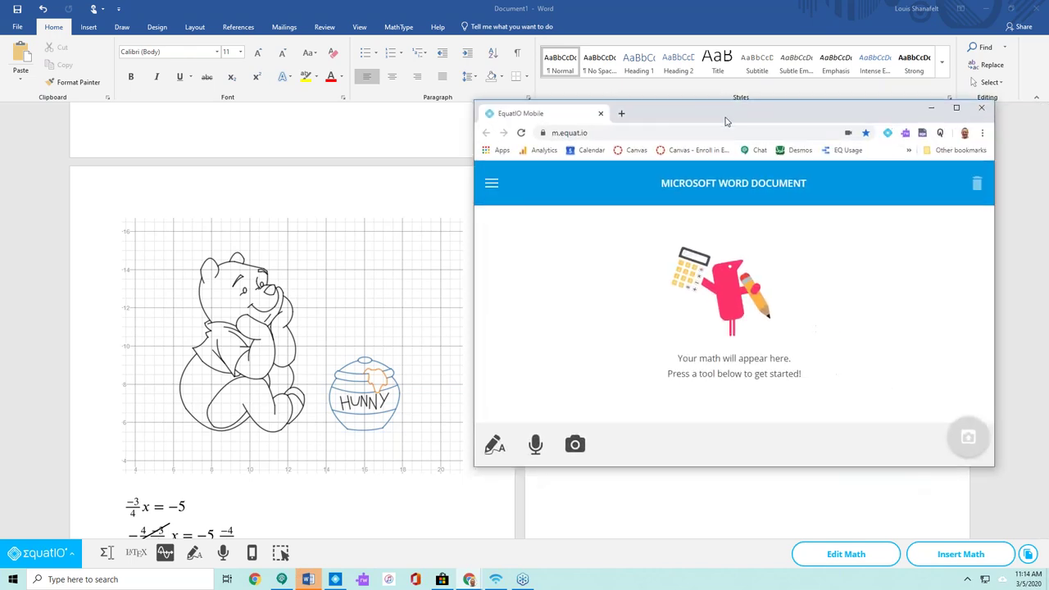
Handwrite 3x − 4 = 5 again in EquatIO Mobile, save it as an image and insert it into the Word document.
{"action": "left_click", "coordinate": [494, 445]}
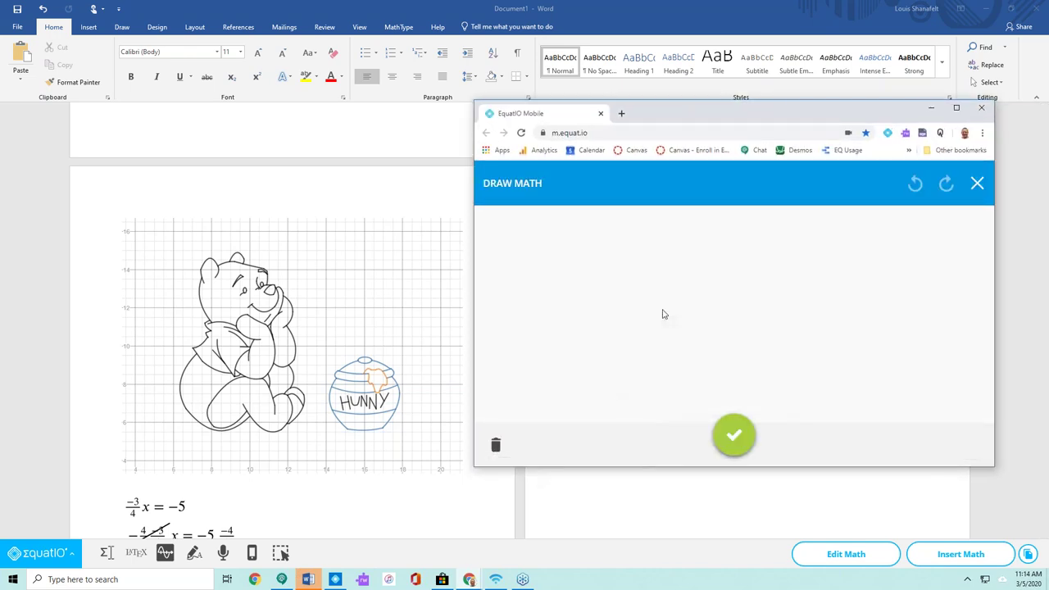
{"action": "mouse_move", "coordinate": [674, 275]}
{"action": "left_mouse_down"}
{"action": "mouse_move", "coordinate": [690, 281]}
{"action": "mouse_move", "coordinate": [670, 297]}
{"action": "mouse_move", "coordinate": [712, 308]}
{"action": "mouse_move", "coordinate": [698, 309]}
{"action": "mouse_move", "coordinate": [731, 290]}
{"action": "left_mouse_up"}
{"action": "mouse_move", "coordinate": [733, 270]}
{"action": "left_mouse_down"}
{"action": "mouse_move", "coordinate": [729, 283]}
{"action": "mouse_move", "coordinate": [755, 287]}
{"action": "mouse_move", "coordinate": [753, 307]}
{"action": "mouse_move", "coordinate": [775, 278]}
{"action": "mouse_move", "coordinate": [788, 301]}
{"action": "left_mouse_up"}
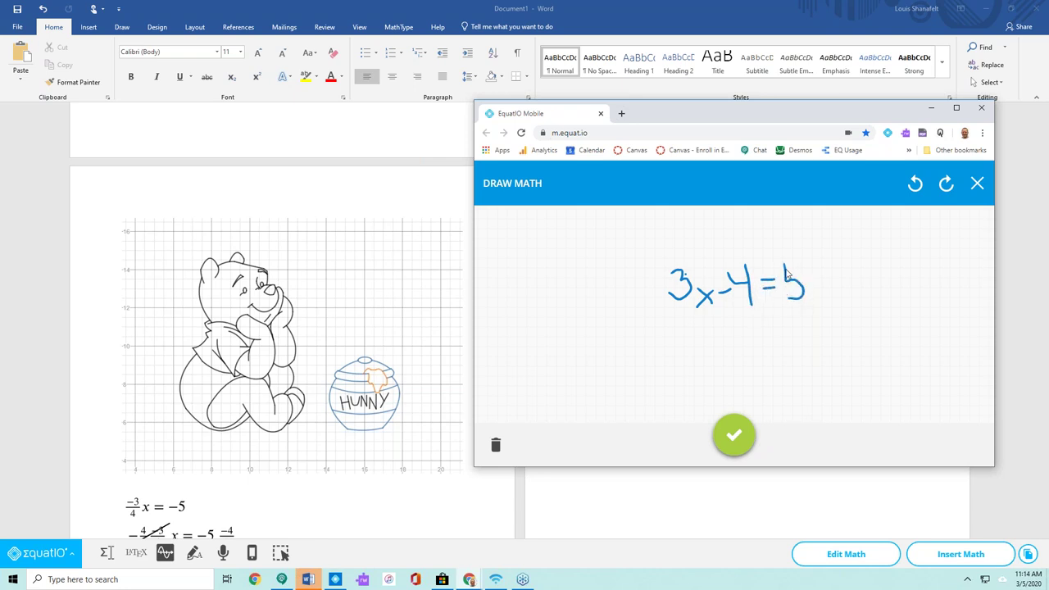
{"action": "left_click_drag", "start_coordinate": [783, 265], "coordinate": [811, 264]}
{"action": "left_click", "coordinate": [734, 435]}
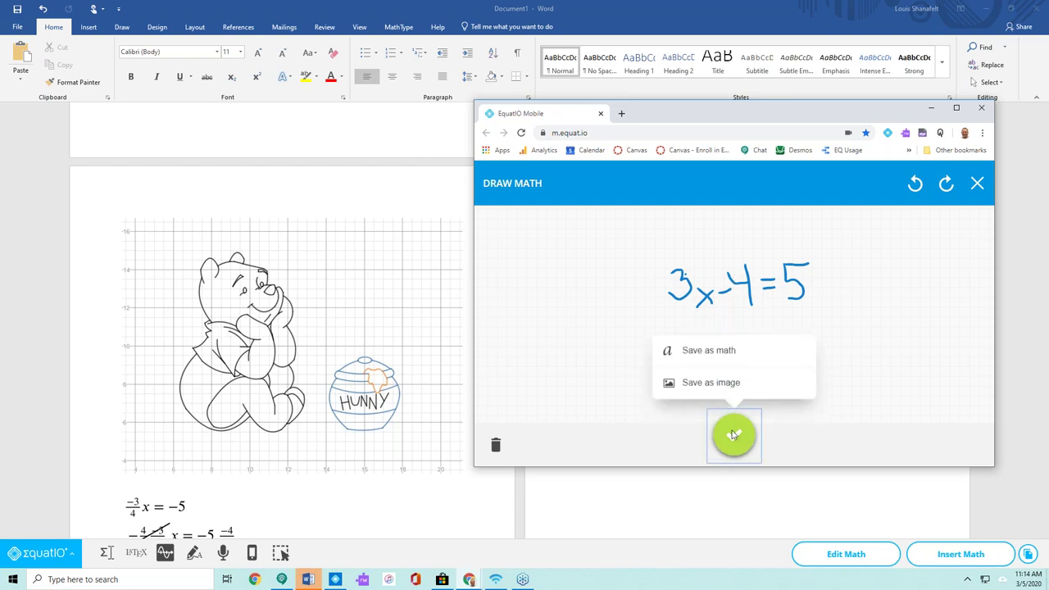
{"action": "left_click", "coordinate": [715, 392]}
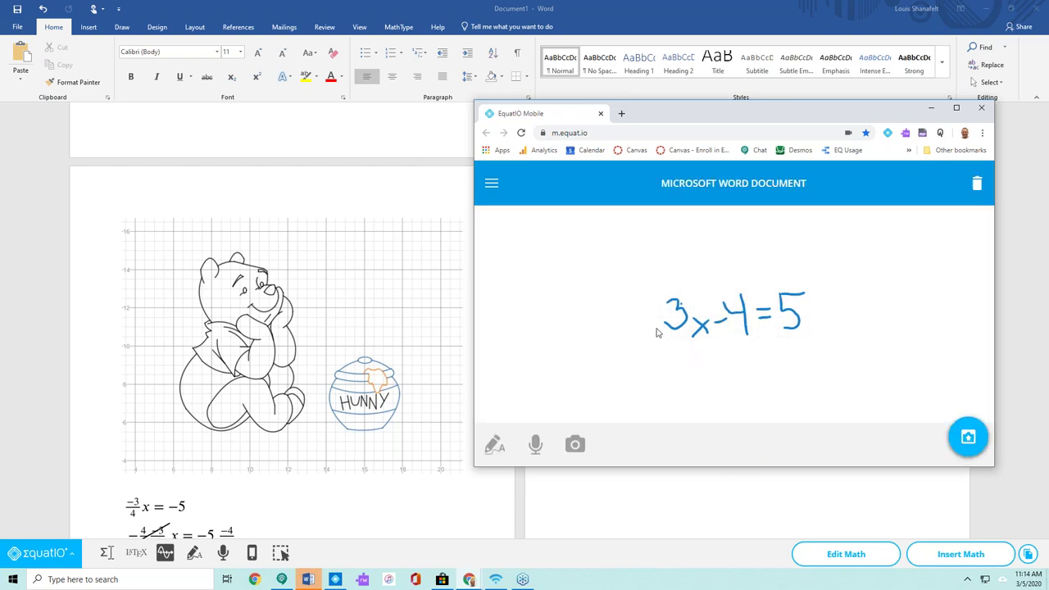
{"action": "left_click", "coordinate": [971, 438]}
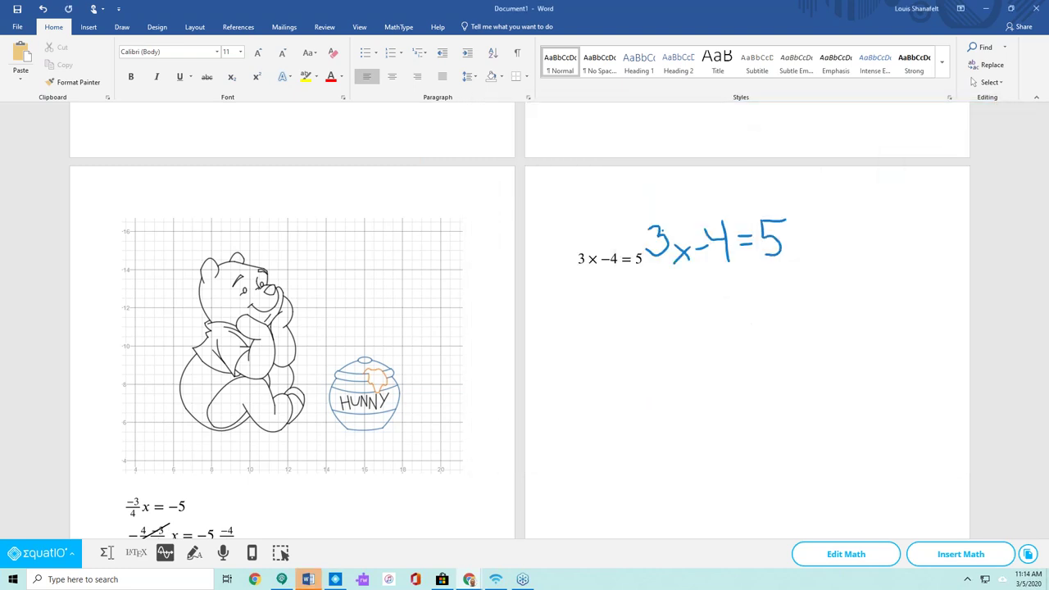
Inspect the inserted handwritten image and converted equation, and add two new lines after the handwritten image.
{"action": "left_click", "coordinate": [716, 255]}
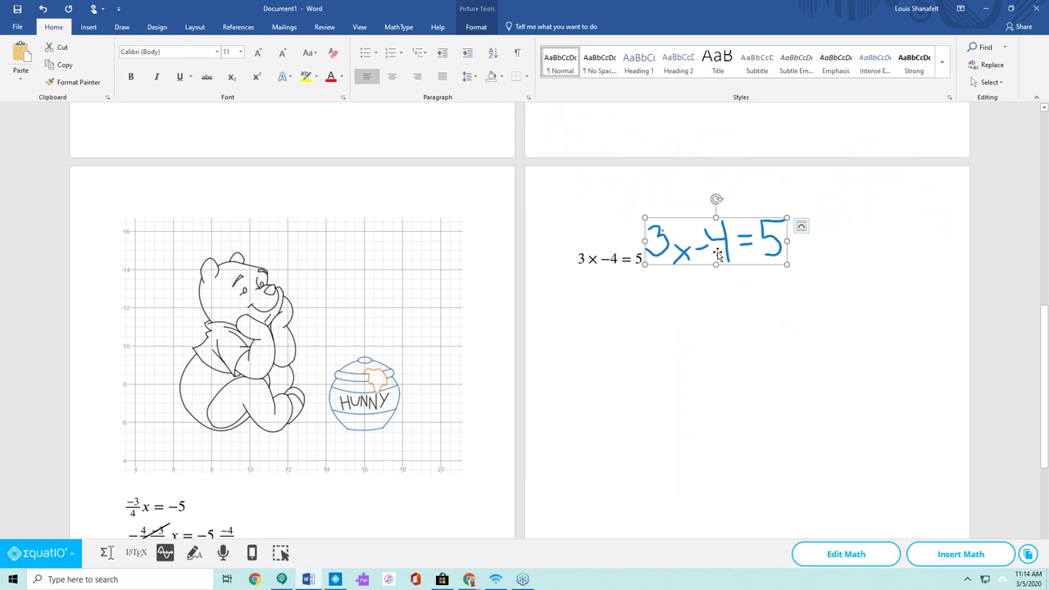
{"action": "scroll", "coordinate": [744, 323], "scroll_direction": "up", "scroll_amount": 1}
{"action": "left_click", "coordinate": [637, 283]}
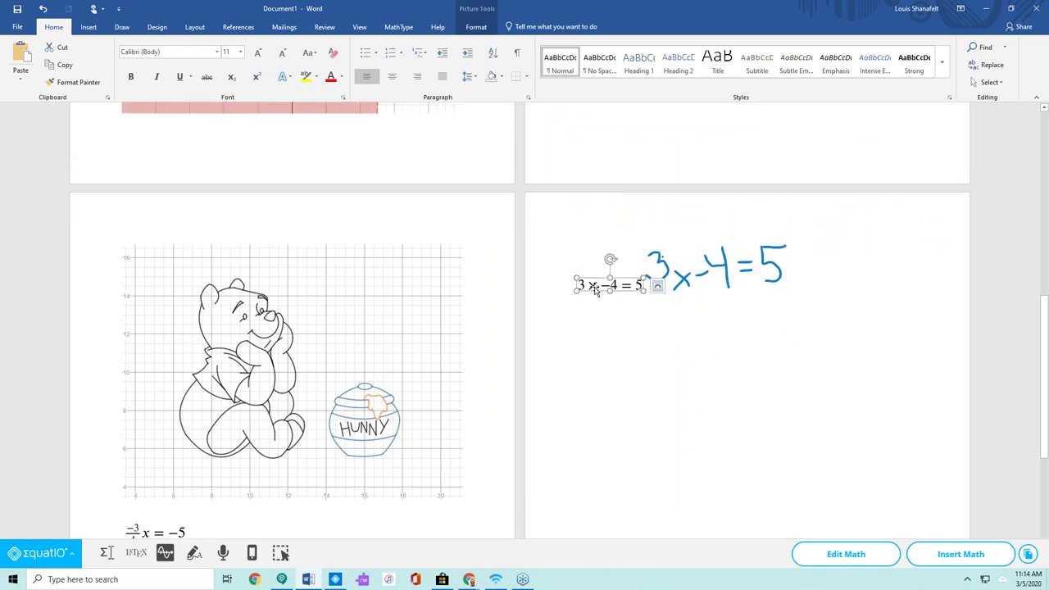
{"action": "left_click", "coordinate": [795, 281]}
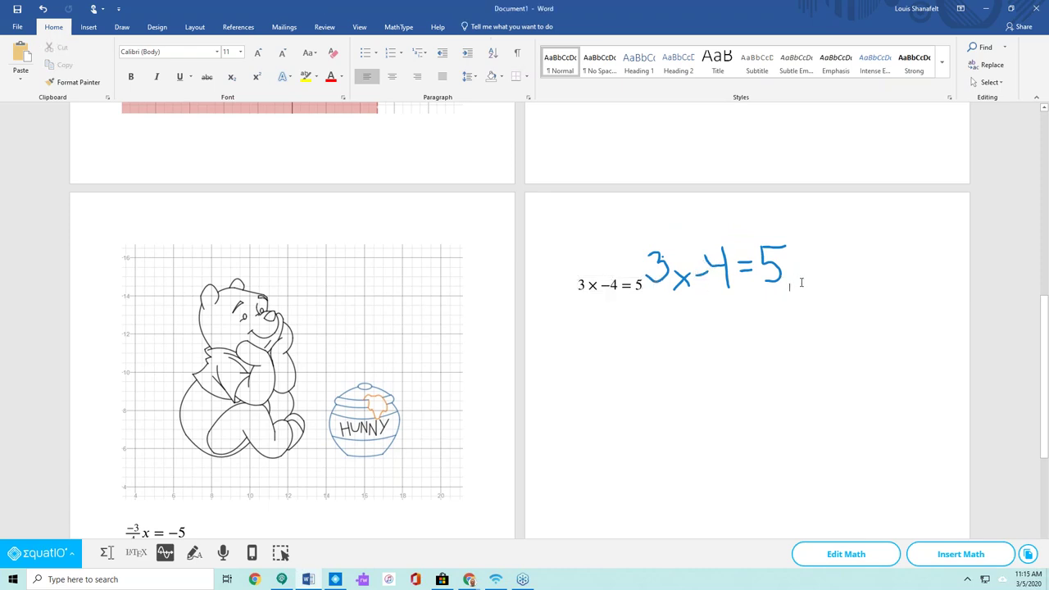
{"action": "key", "text": "Return"}
{"action": "key", "text": "Return"}
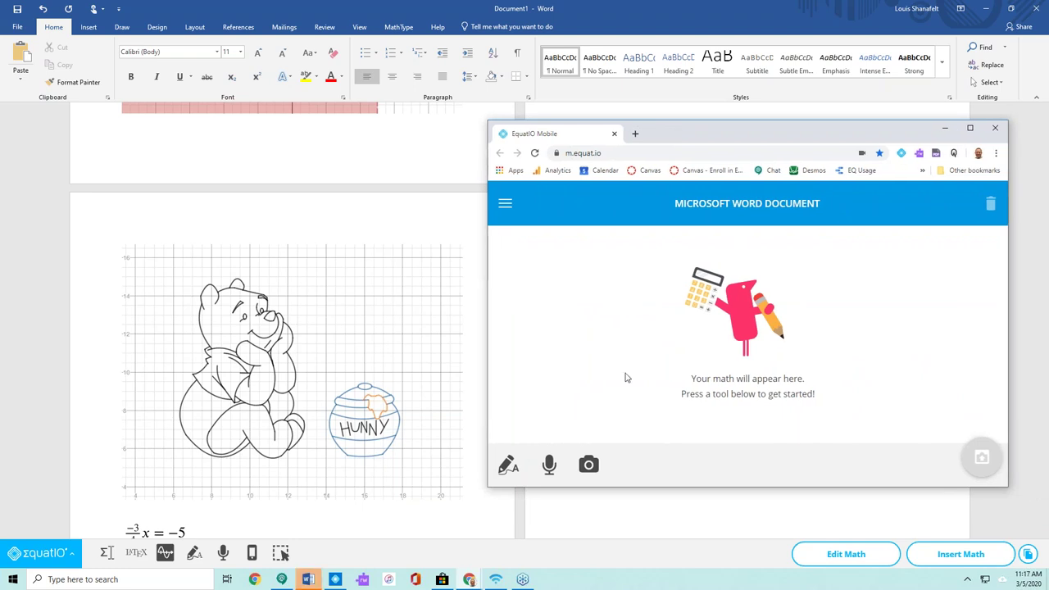
Discard the existing photo in EquatIO Mobile's camera tool and take a new one of the paper note reading 3x − 4 = 5.
{"action": "left_click", "coordinate": [590, 465]}
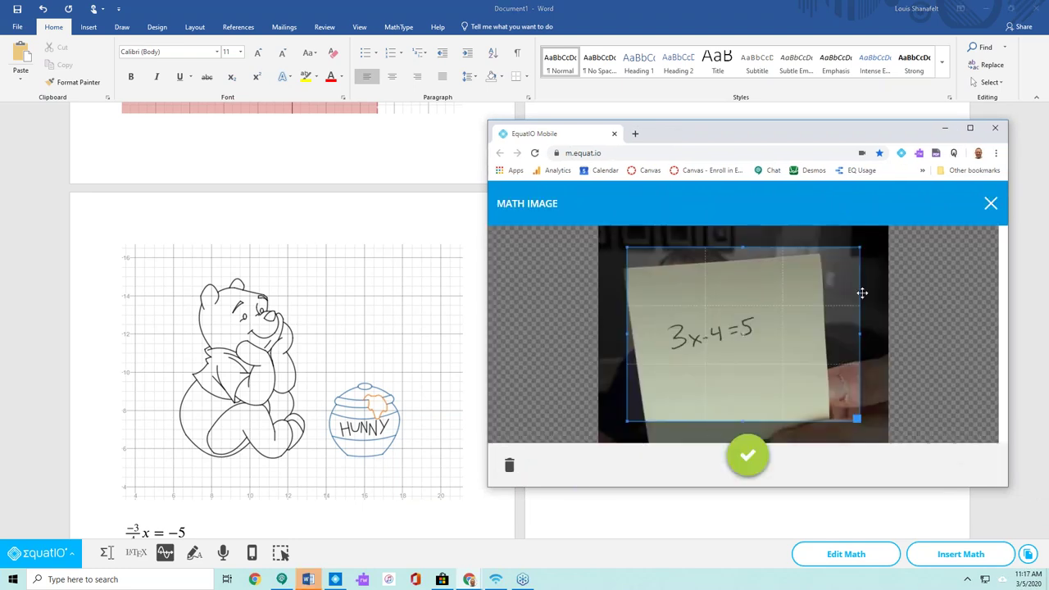
{"action": "left_click", "coordinate": [989, 204]}
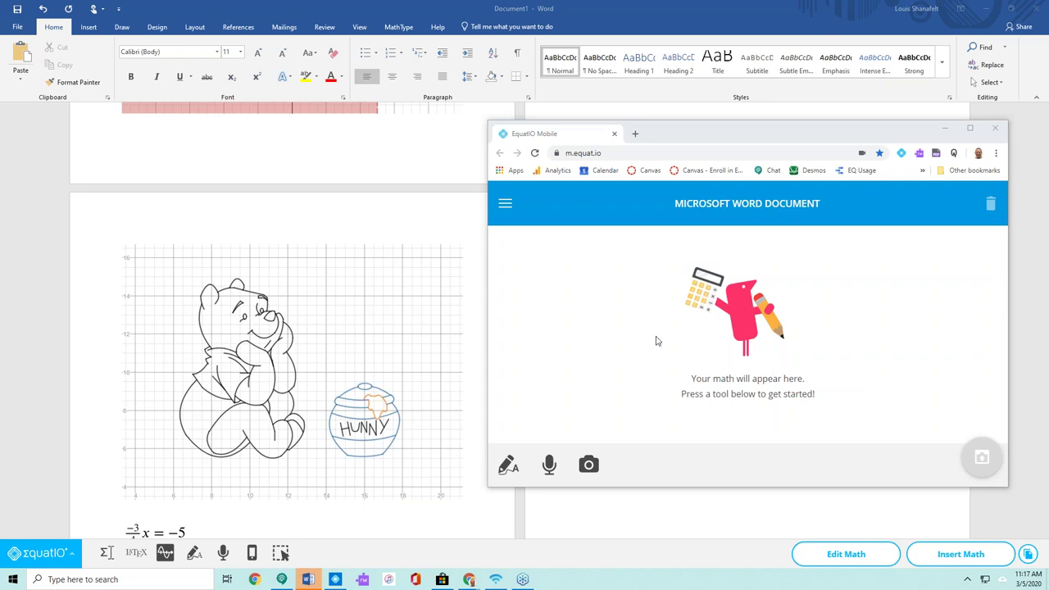
{"action": "left_click", "coordinate": [589, 464]}
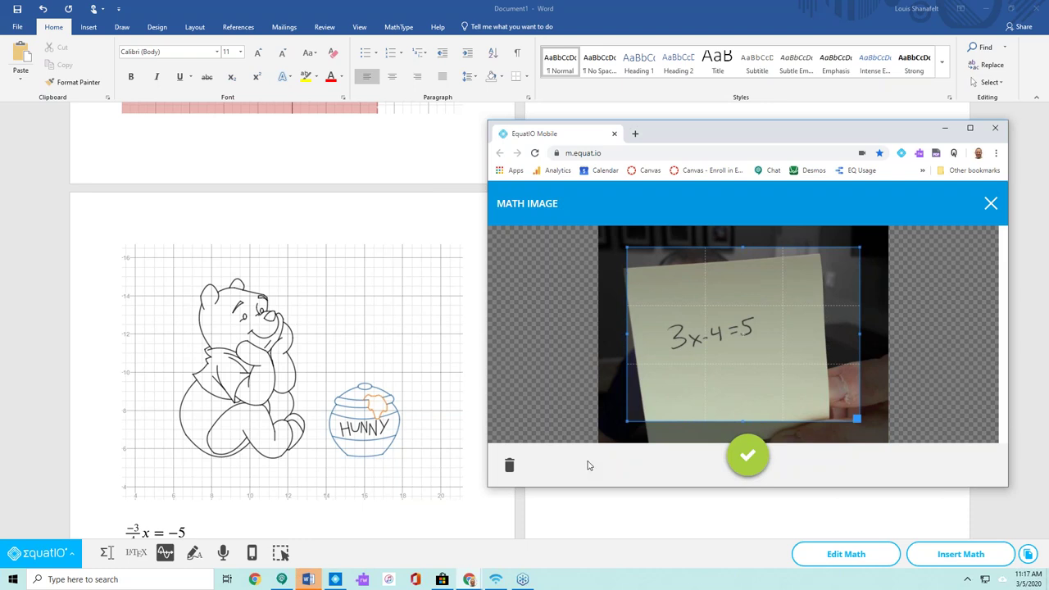
{"action": "left_click", "coordinate": [509, 464]}
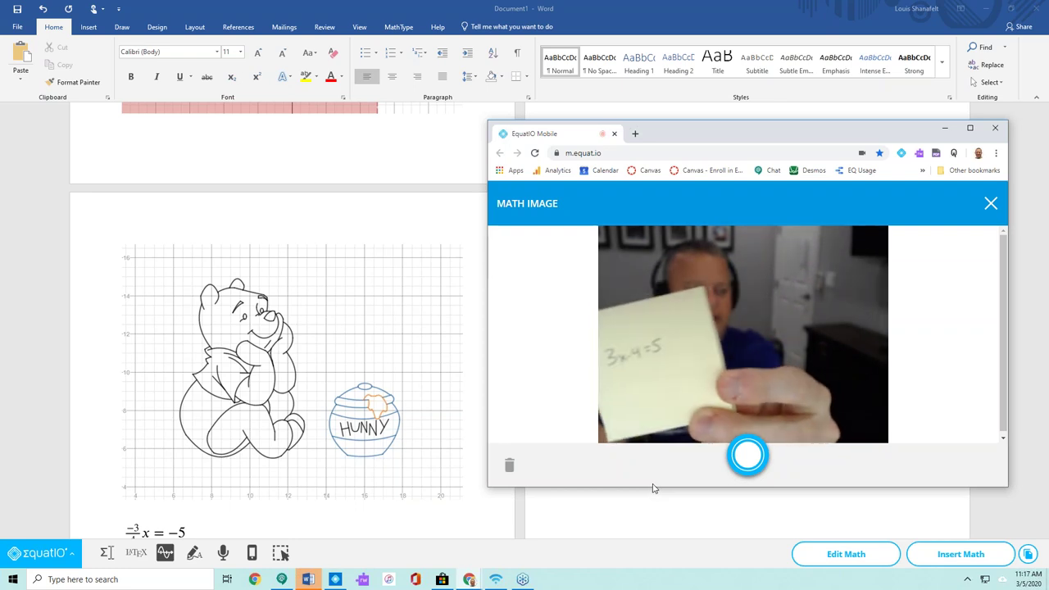
{"action": "left_click", "coordinate": [754, 459]}
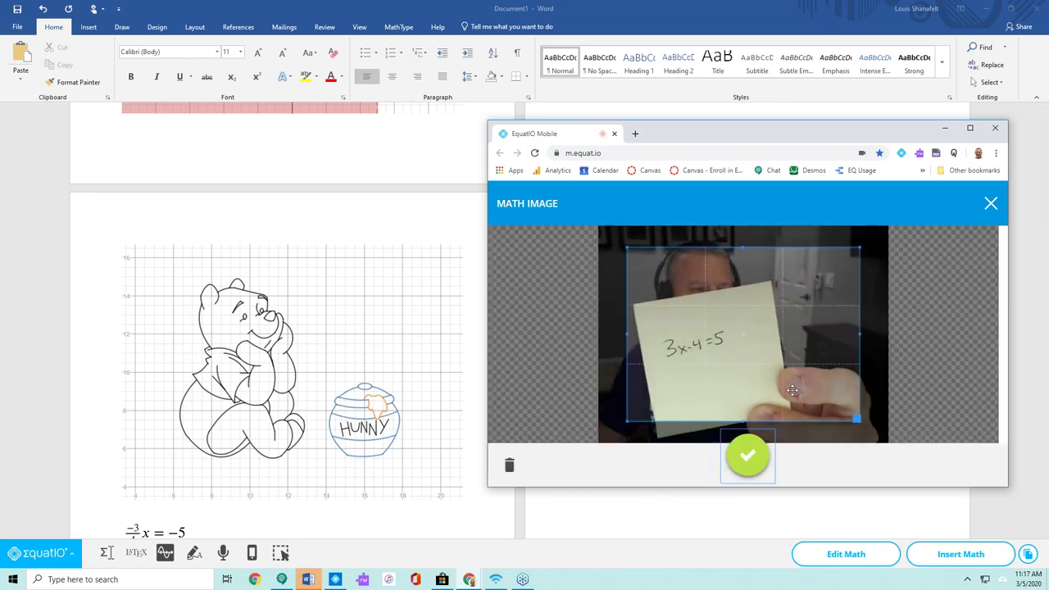
Crop the new photo closely around the handwritten equation on the note.
{"action": "left_click_drag", "start_coordinate": [856, 419], "coordinate": [750, 391]}
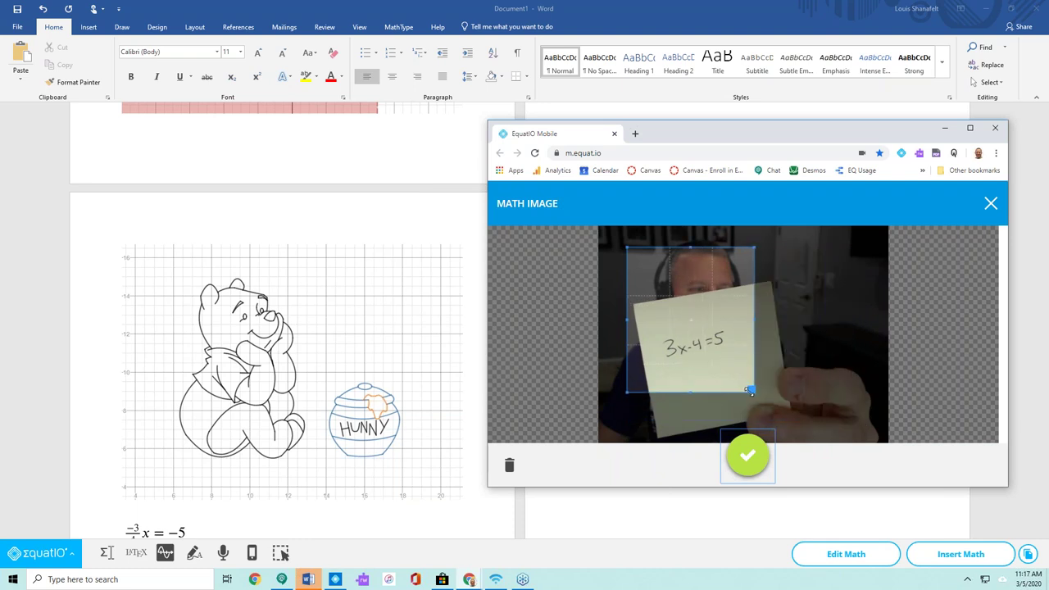
{"action": "left_click_drag", "start_coordinate": [629, 393], "coordinate": [654, 383]}
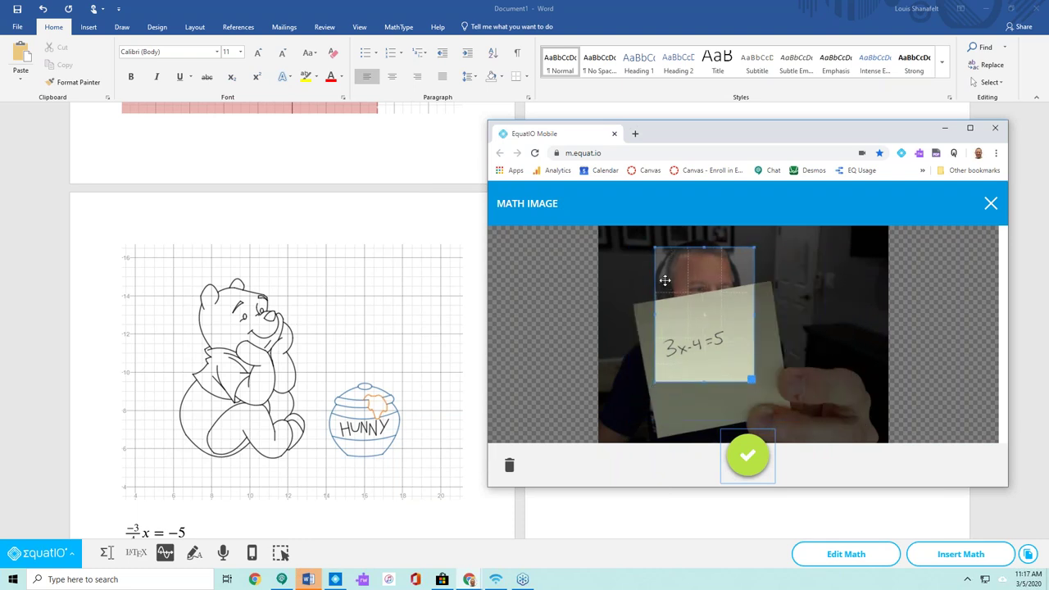
{"action": "left_click_drag", "start_coordinate": [655, 246], "coordinate": [648, 321]}
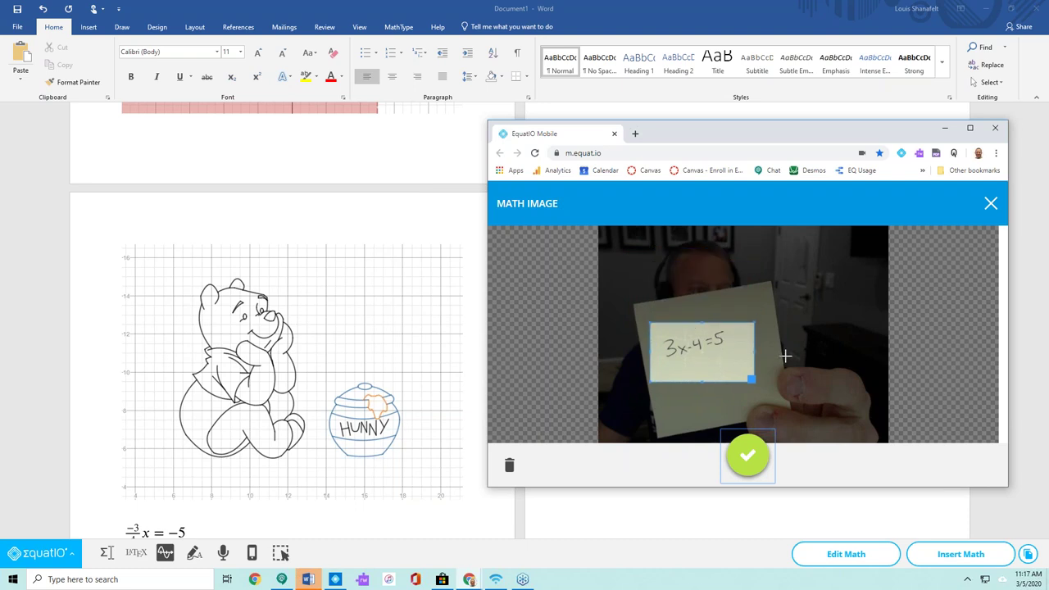
Save the cropped photo as math in EquatIO Mobile and discard the converted equation.
{"action": "left_click", "coordinate": [747, 456]}
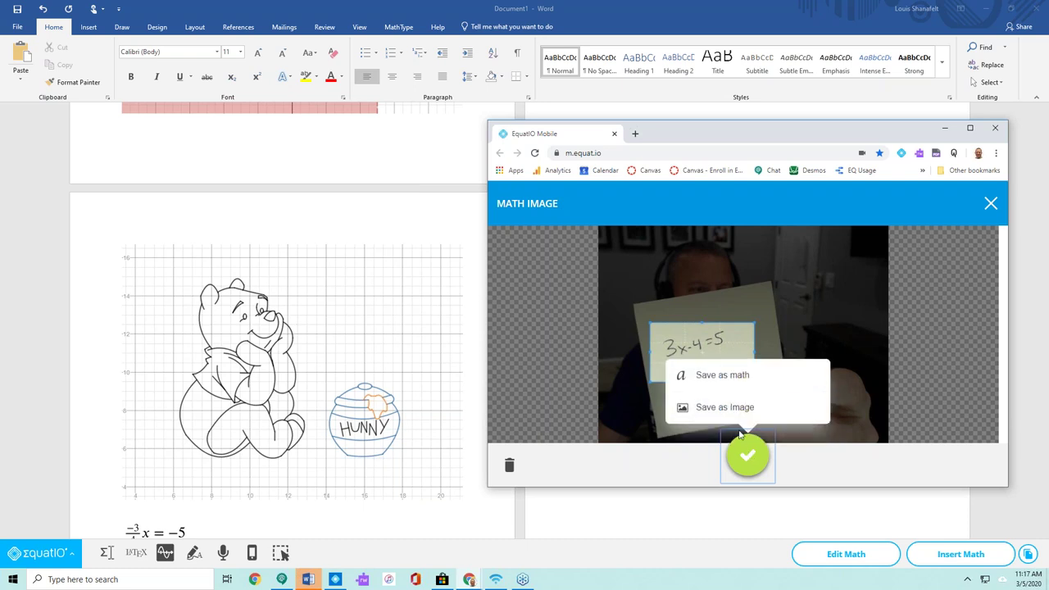
{"action": "left_click", "coordinate": [721, 375]}
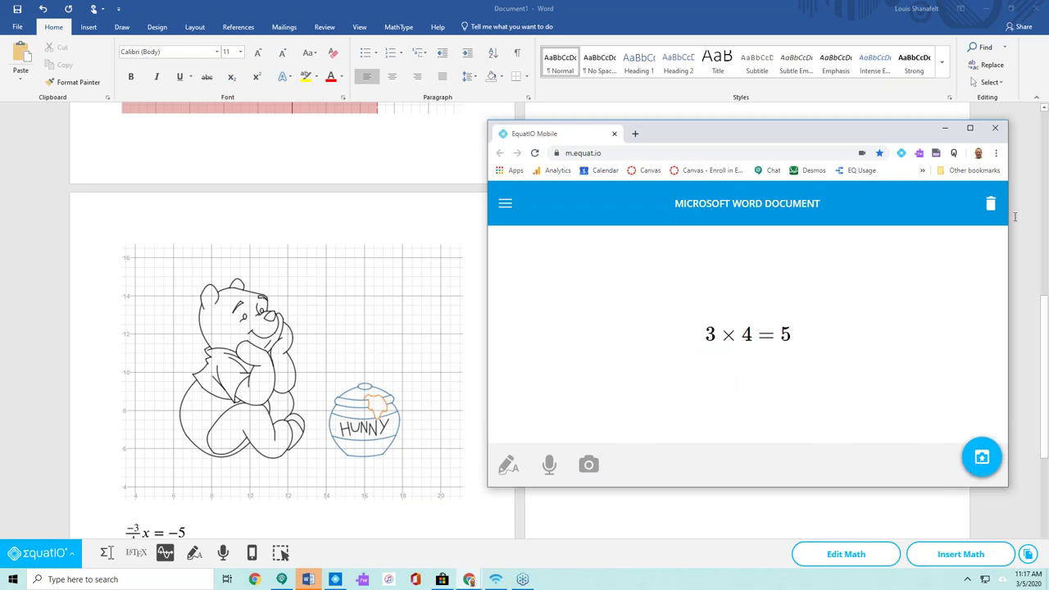
{"action": "left_click", "coordinate": [990, 207]}
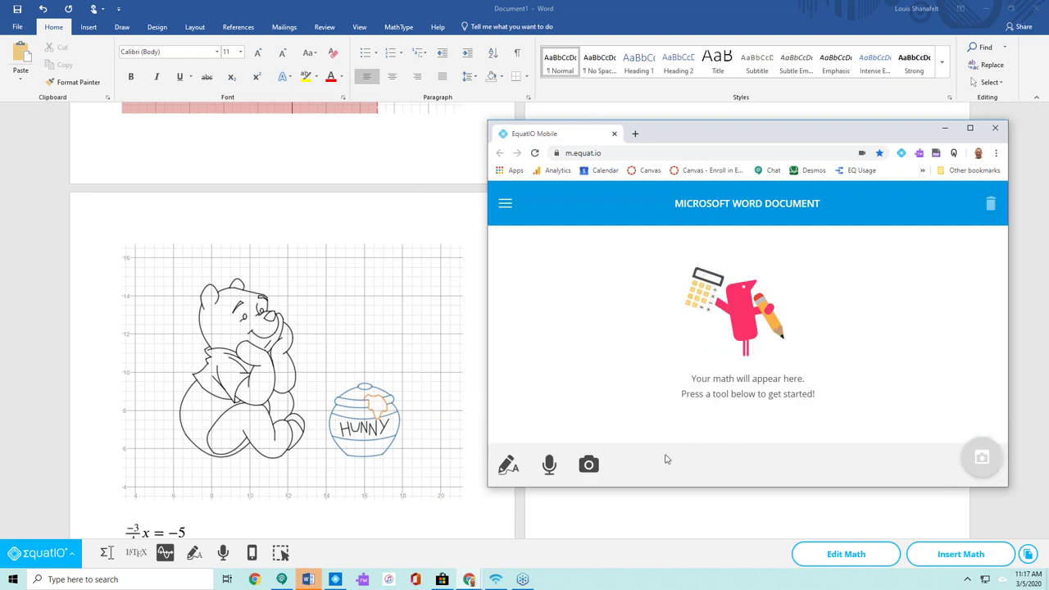
Discard the stored photo in EquatIO Mobile's camera tool and take a fresh one of the 3x − 4 = 5 note.
{"action": "left_click", "coordinate": [593, 469]}
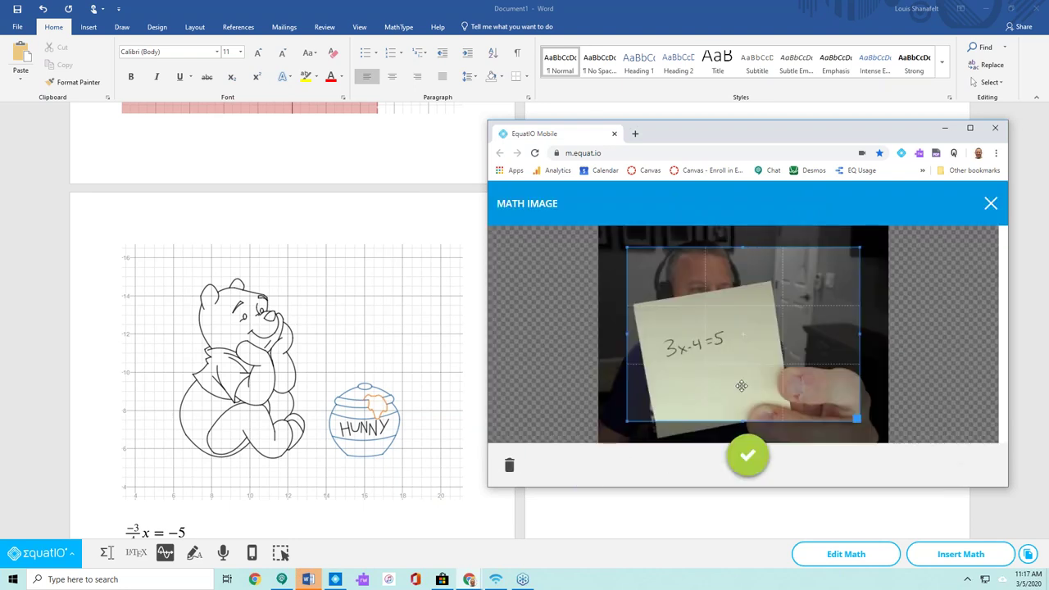
{"action": "left_click", "coordinate": [991, 203]}
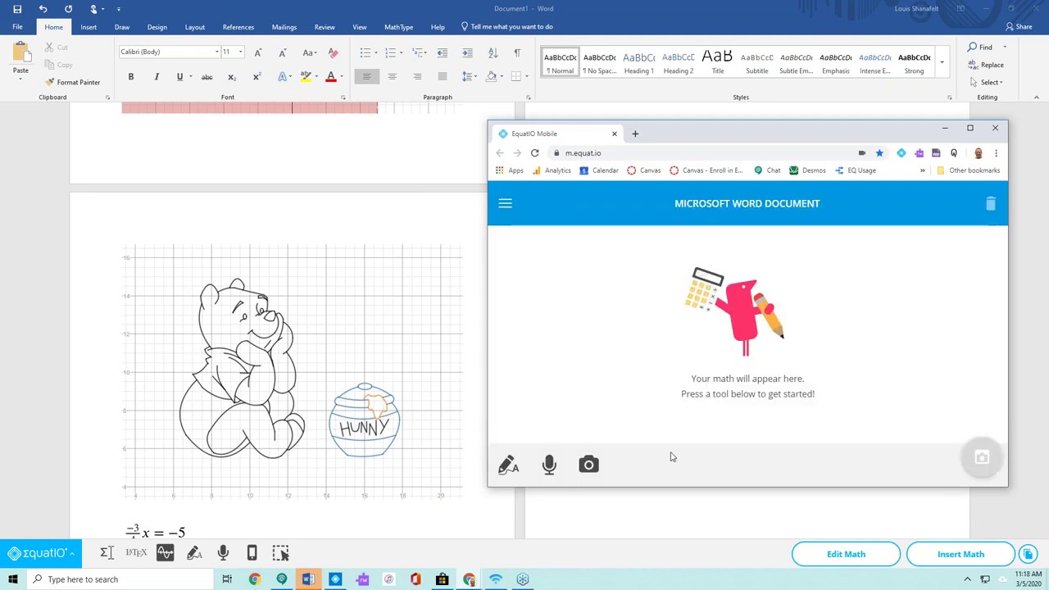
{"action": "left_click", "coordinate": [589, 463]}
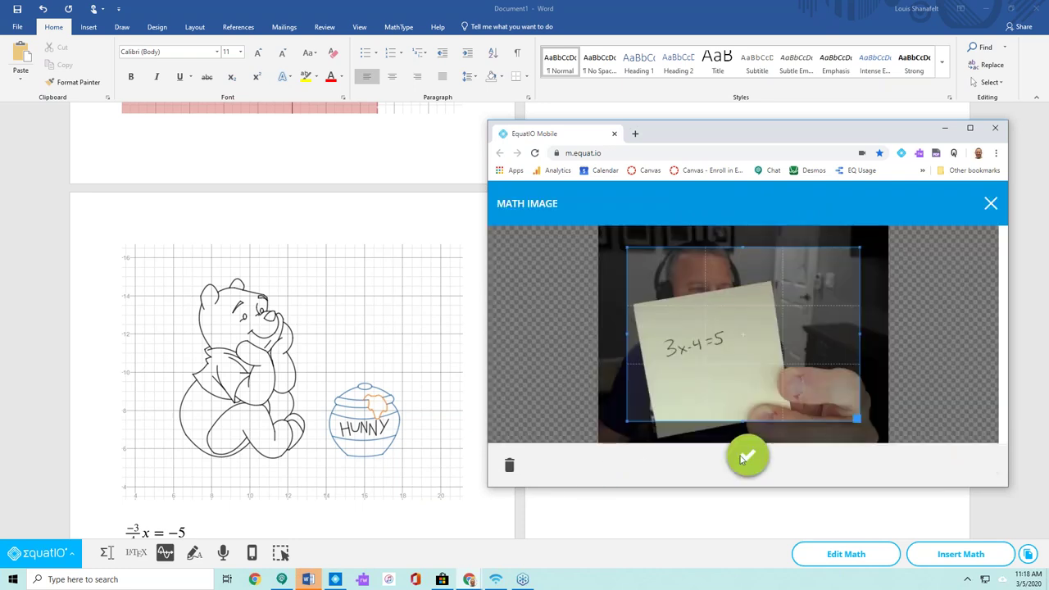
{"action": "left_click", "coordinate": [508, 464]}
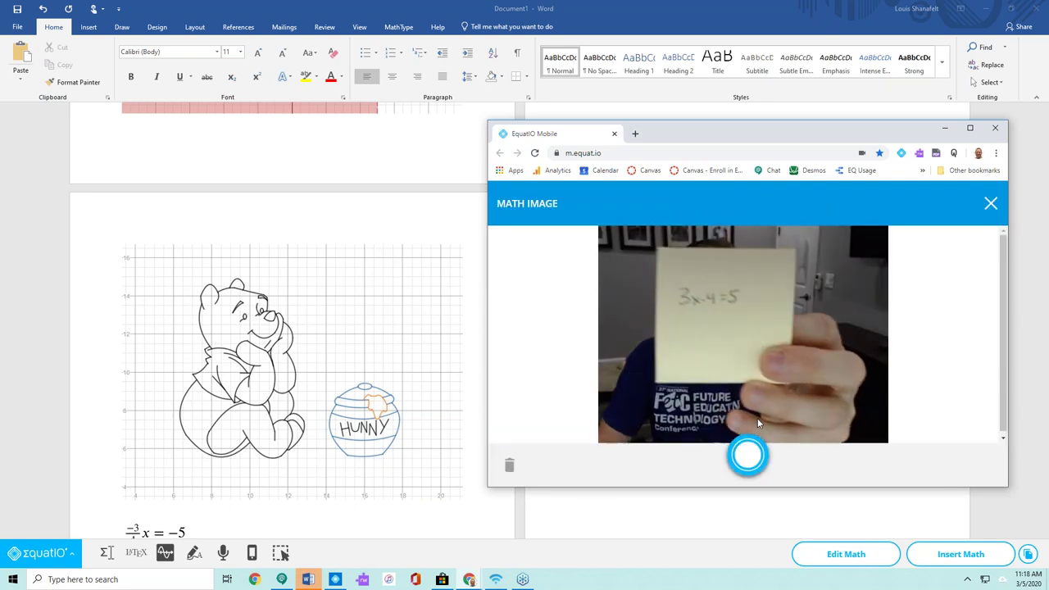
{"action": "left_click", "coordinate": [745, 462]}
Tighten the crop area on the new photo around the handwritten 3x − 4 = 5.
{"action": "left_click_drag", "start_coordinate": [856, 420], "coordinate": [796, 356]}
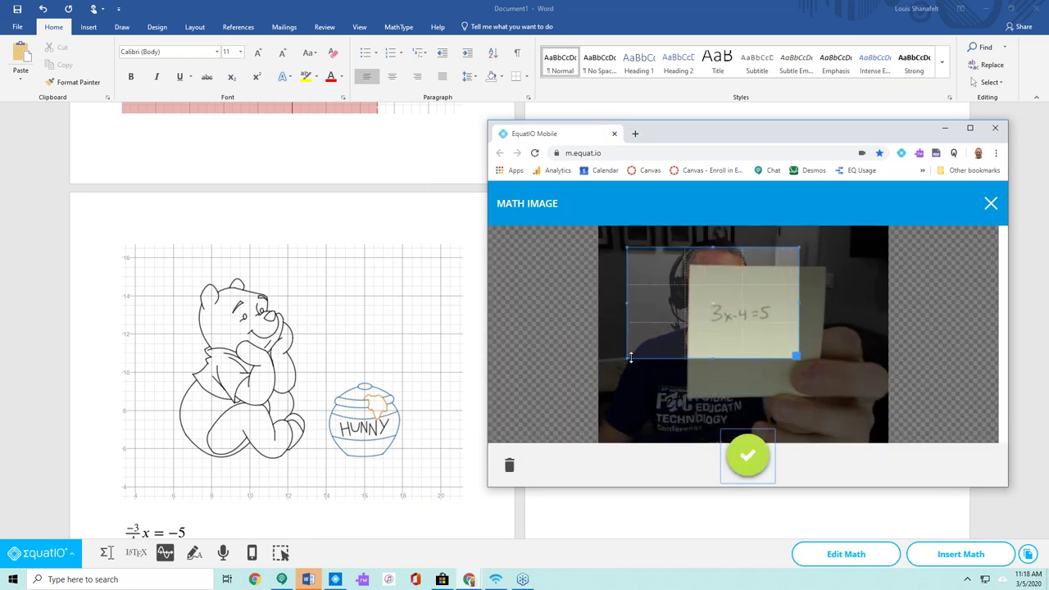
{"action": "left_click_drag", "start_coordinate": [631, 357], "coordinate": [700, 343]}
{"action": "left_click_drag", "start_coordinate": [700, 249], "coordinate": [695, 286]}
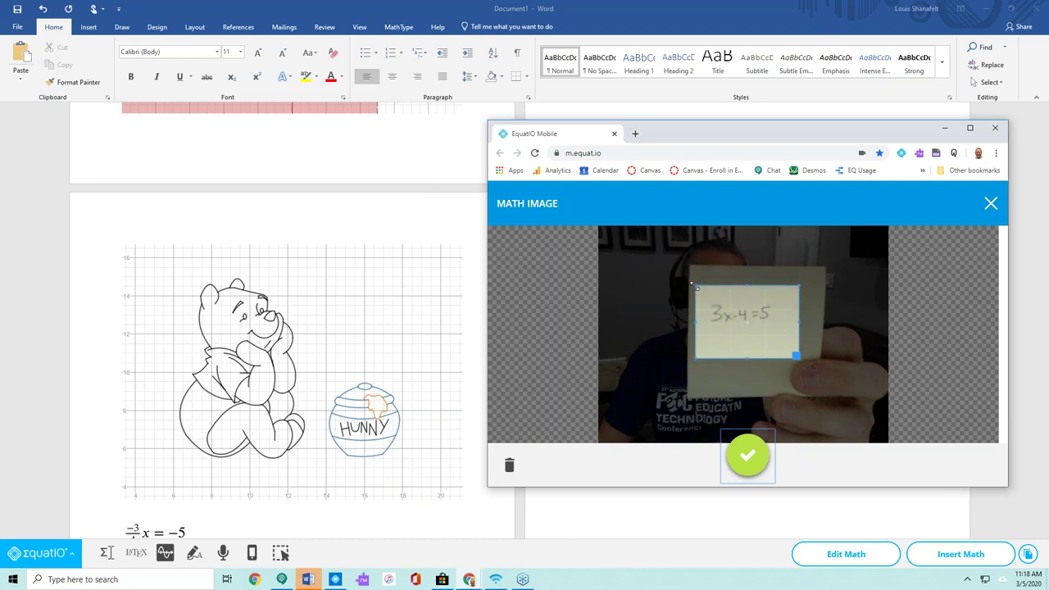
Save the cropped photo as an image, insert it into the Word document, and move EquatIO Mobile's window aside to reveal the page.
{"action": "left_click", "coordinate": [749, 458]}
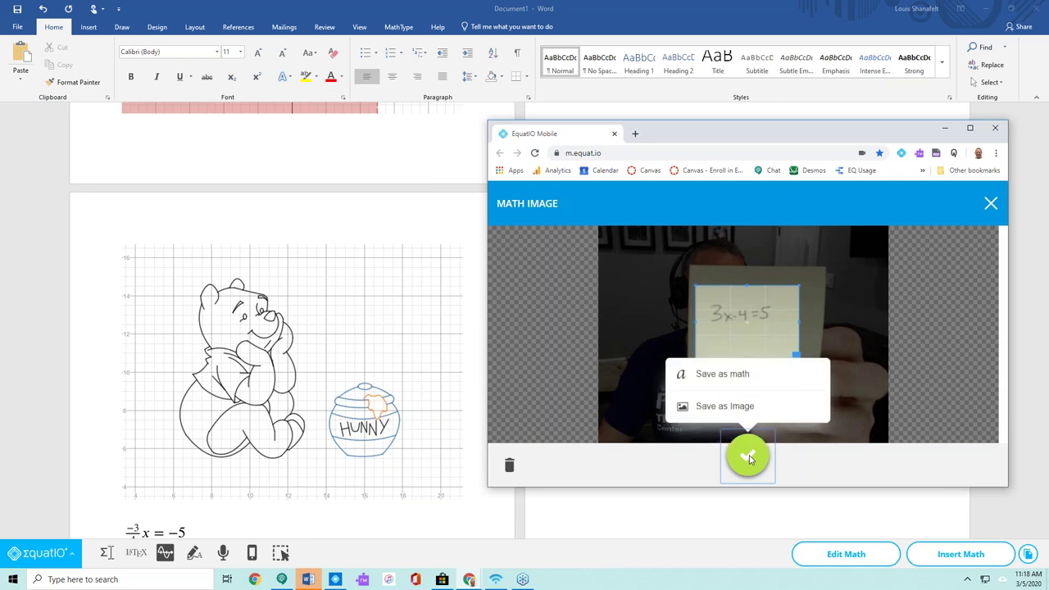
{"action": "left_click", "coordinate": [718, 408]}
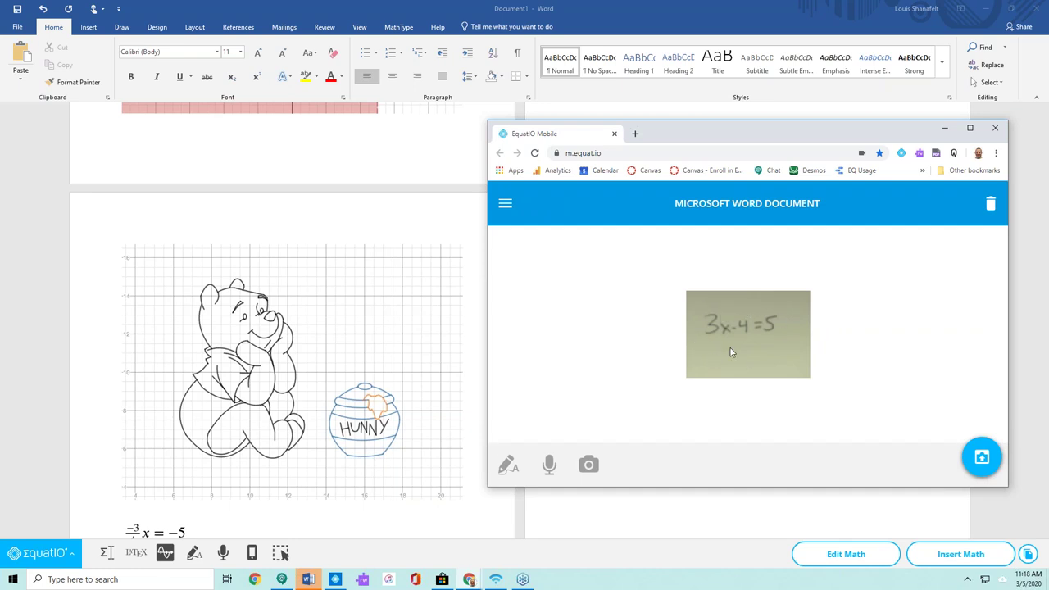
{"action": "left_click", "coordinate": [982, 456]}
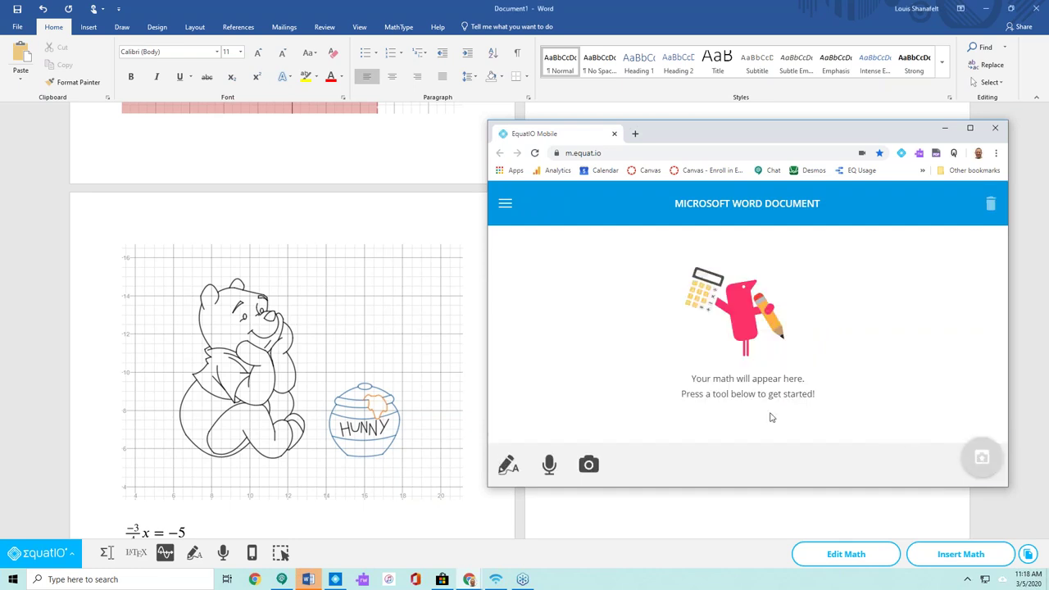
{"action": "left_click_drag", "start_coordinate": [909, 134], "coordinate": [1048, 167]}
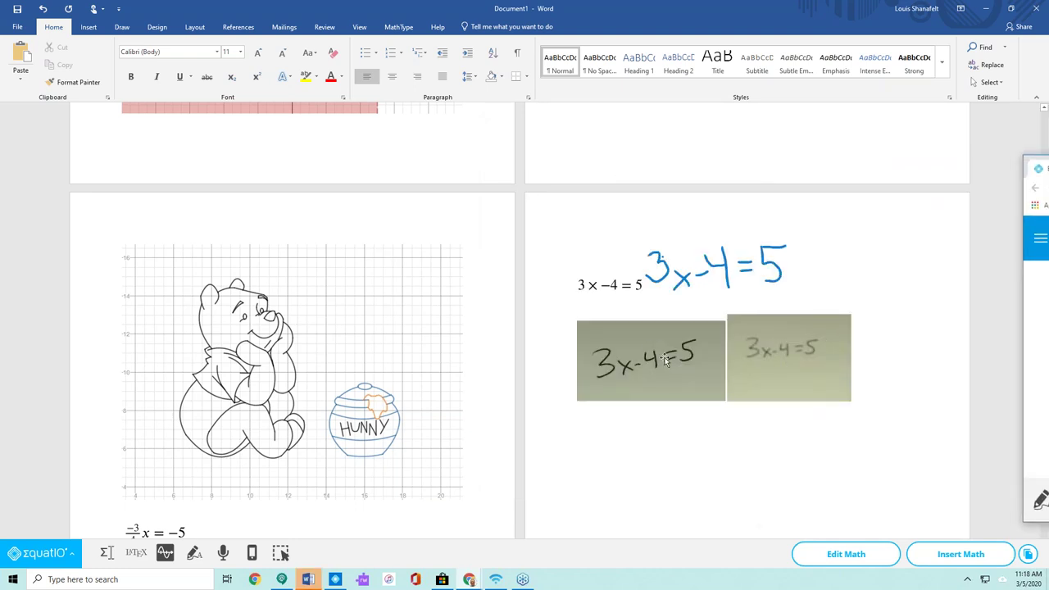
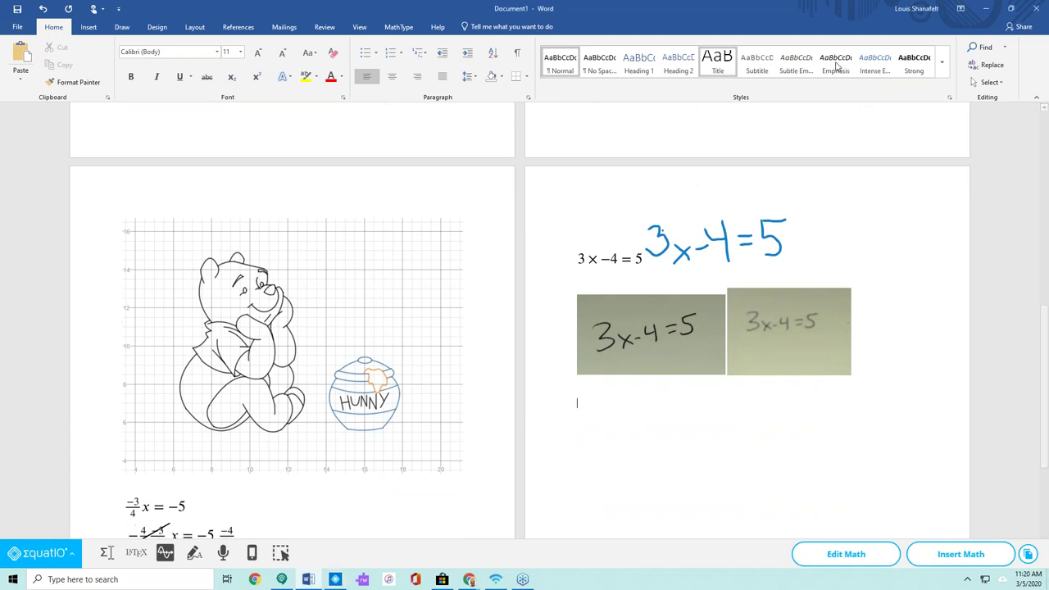
Switch from Word to Khan Academy's Limits intro video in Chrome, skip ahead to about 2:19 and pause it.
{"action": "left_click", "coordinate": [985, 9]}
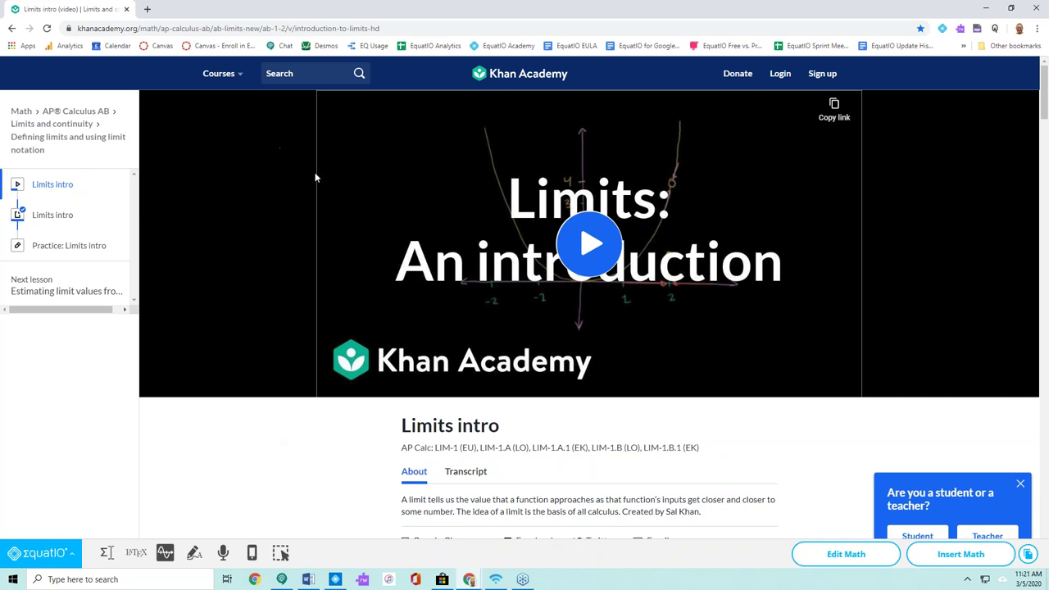
{"action": "left_click", "coordinate": [584, 239]}
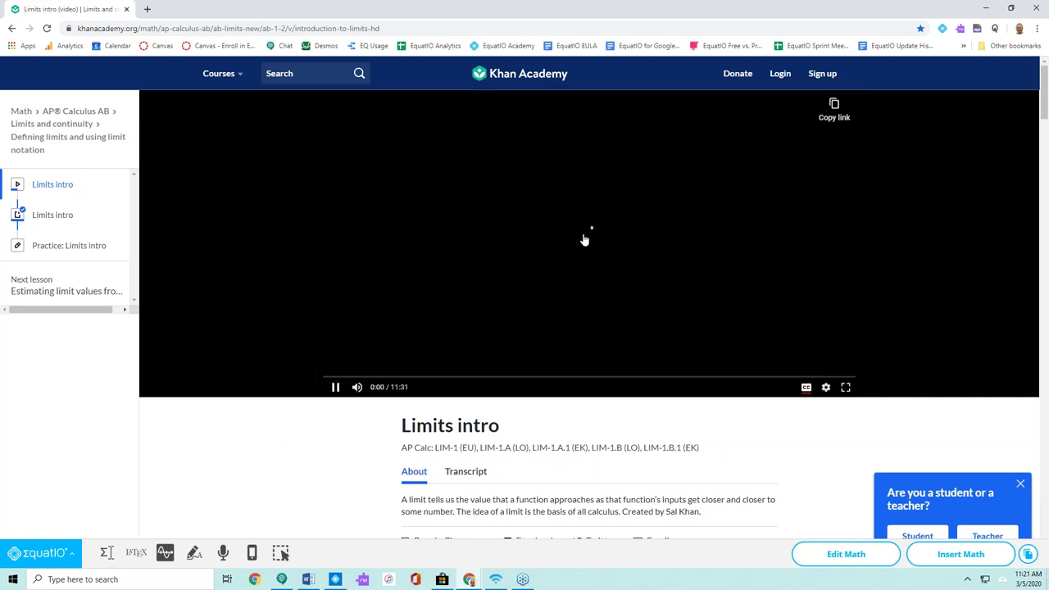
{"action": "left_click", "coordinate": [386, 378]}
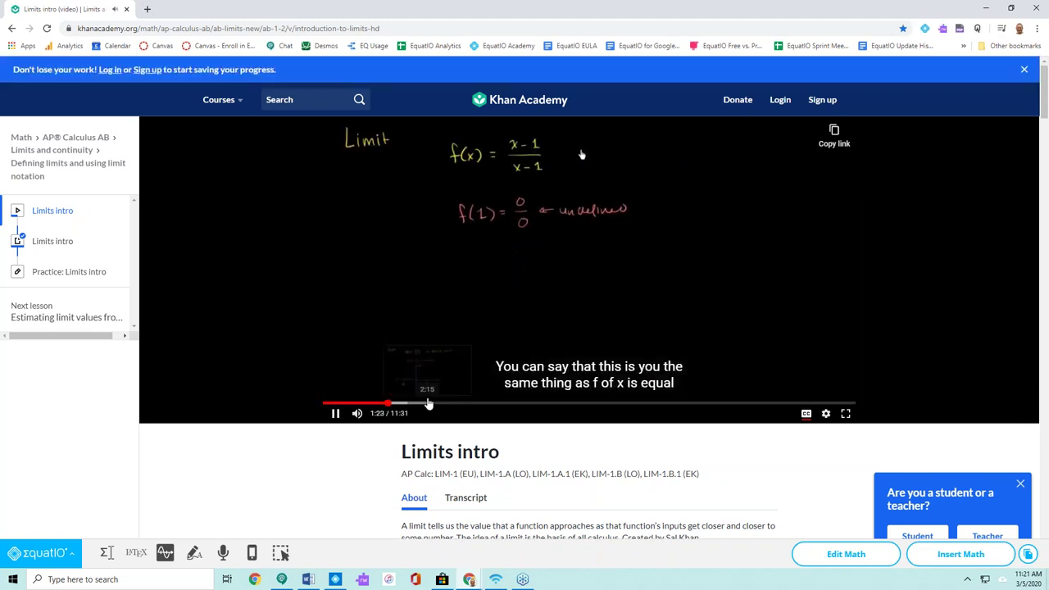
{"action": "left_click", "coordinate": [430, 403]}
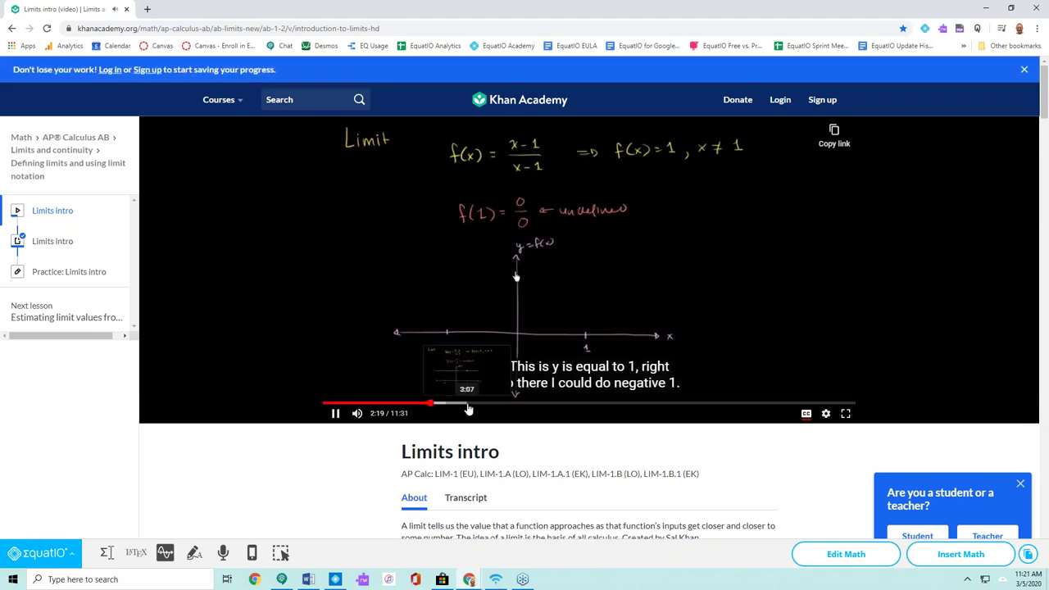
{"action": "left_click", "coordinate": [335, 413]}
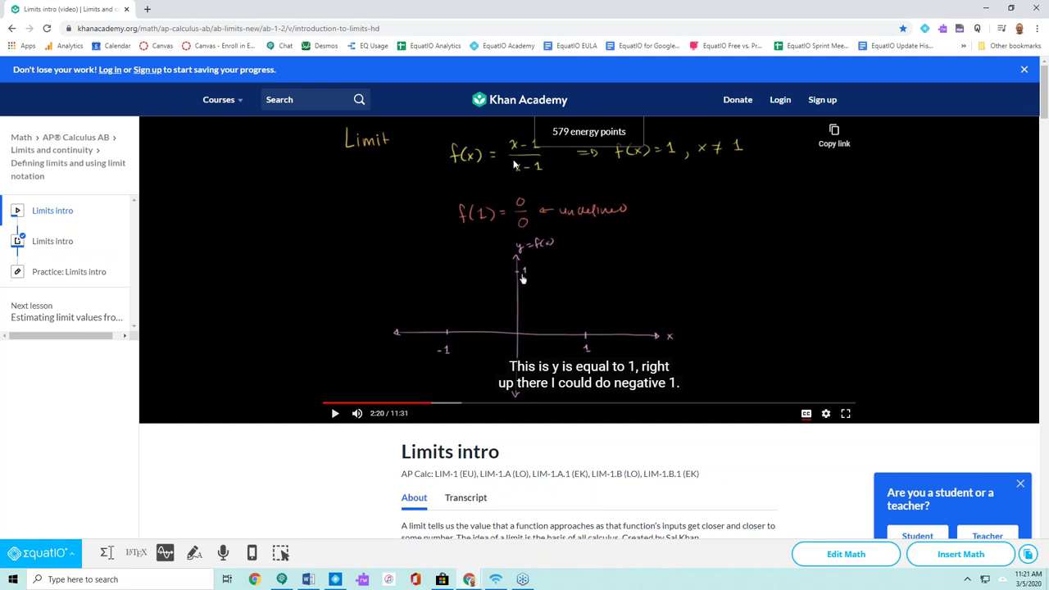
Capture the handwritten f(x) equation at the top of the paused video with EquatIO's screenshot reader and close the result.
{"action": "left_click", "coordinate": [280, 556]}
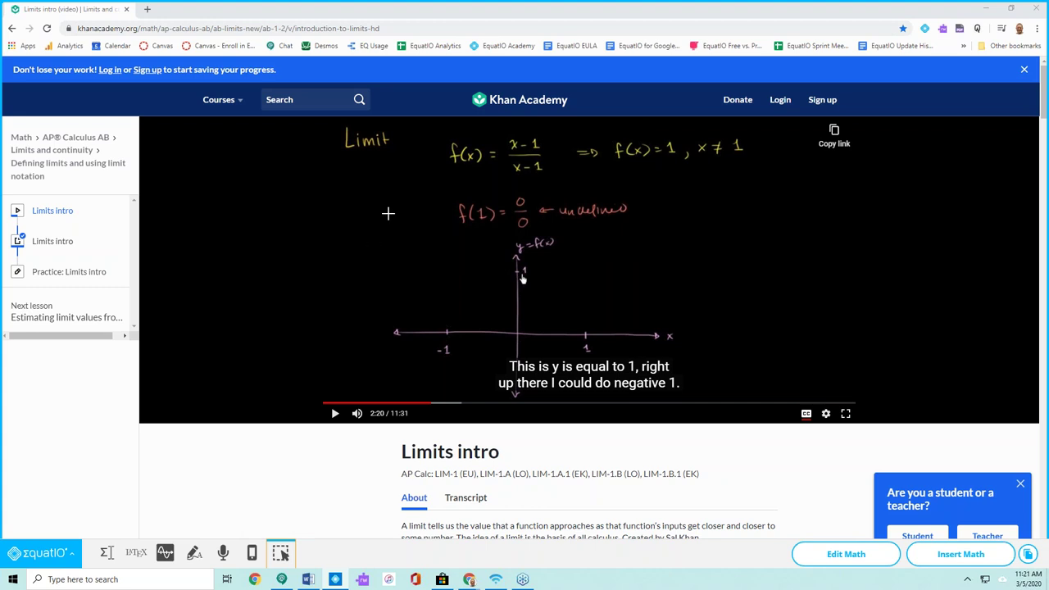
{"action": "mouse_move", "coordinate": [441, 127]}
{"action": "left_mouse_down"}
{"action": "mouse_move", "coordinate": [500, 177]}
{"action": "mouse_move", "coordinate": [764, 179]}
{"action": "left_mouse_up"}
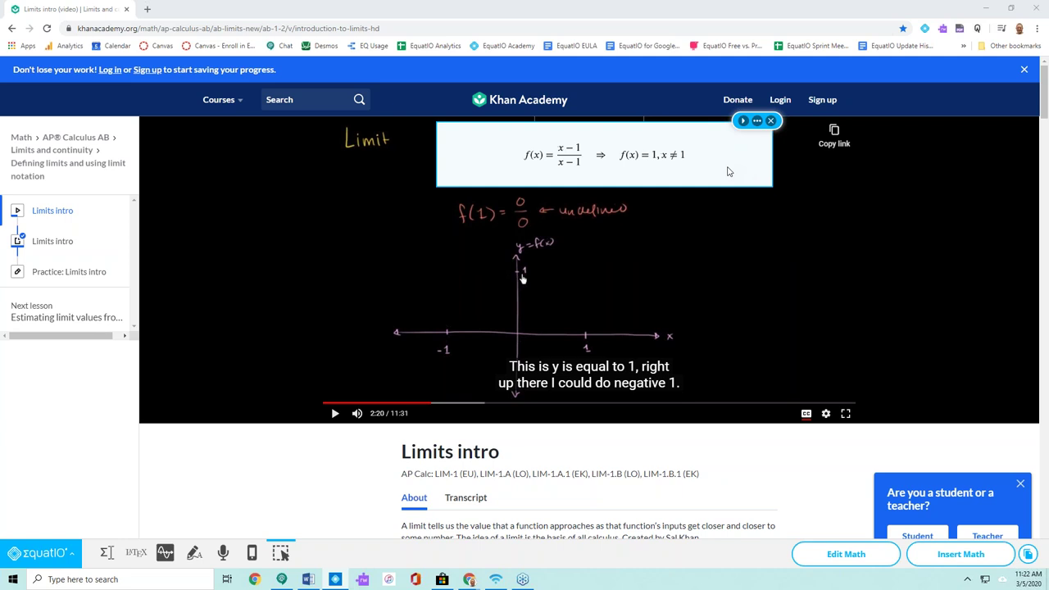
{"action": "left_click", "coordinate": [770, 121]}
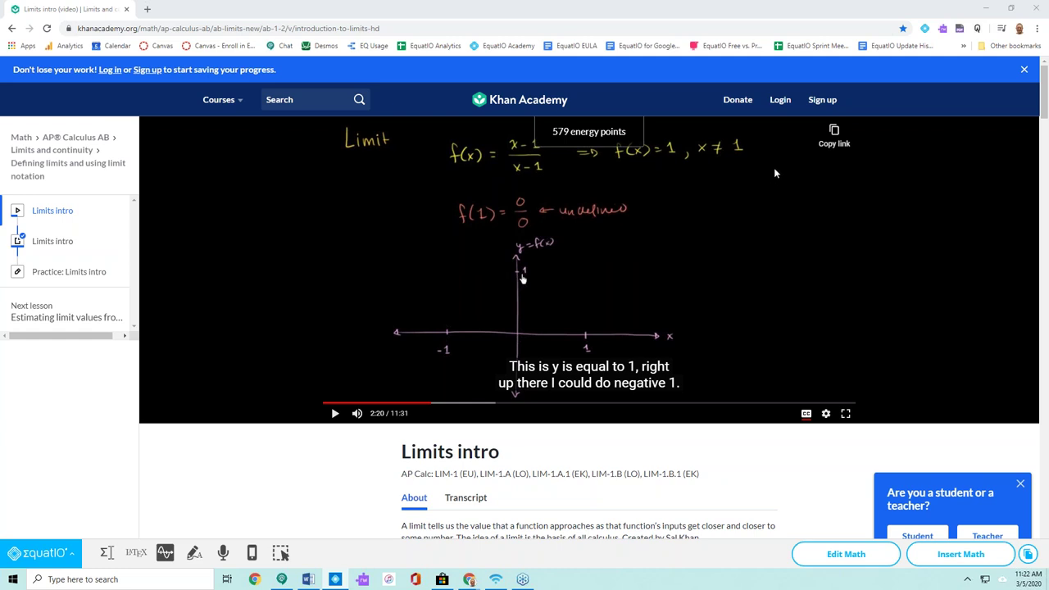
Capture the video's f(x) = (x−1)/(x−1) ⇒ f(x) = 1, x ≠ 1 line again and have it read aloud.
{"action": "left_click", "coordinate": [280, 552]}
{"action": "left_click_drag", "start_coordinate": [442, 127], "coordinate": [751, 176]}
{"action": "left_click", "coordinate": [730, 121]}
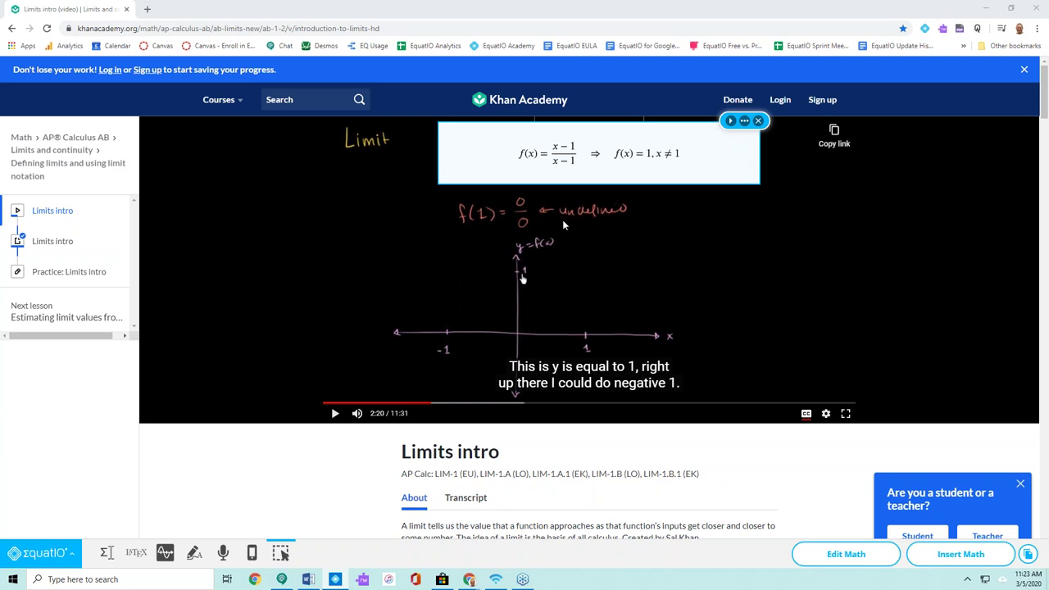
Copy the captured equation as MathML, paste it below the photos in the Word document, close the capture and select the pasted equation.
{"action": "left_click", "coordinate": [745, 121]}
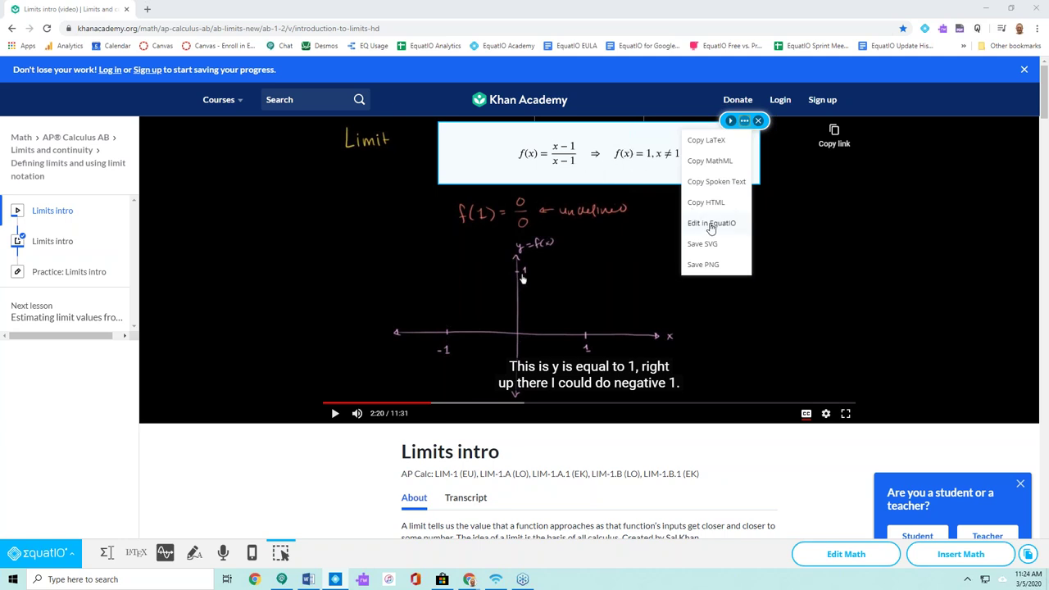
{"action": "left_click", "coordinate": [715, 162]}
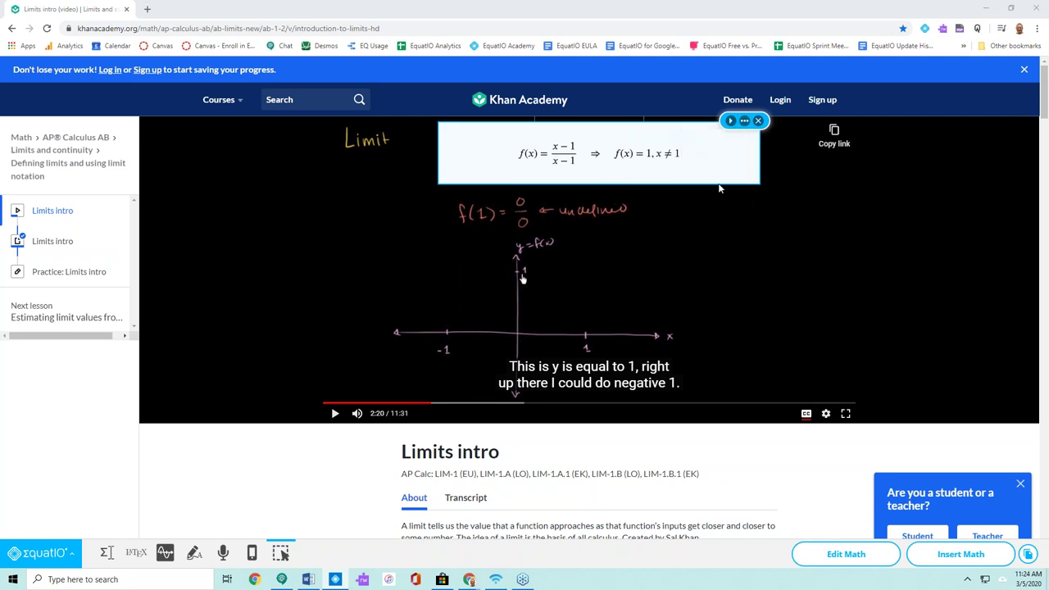
{"action": "left_click", "coordinate": [308, 579]}
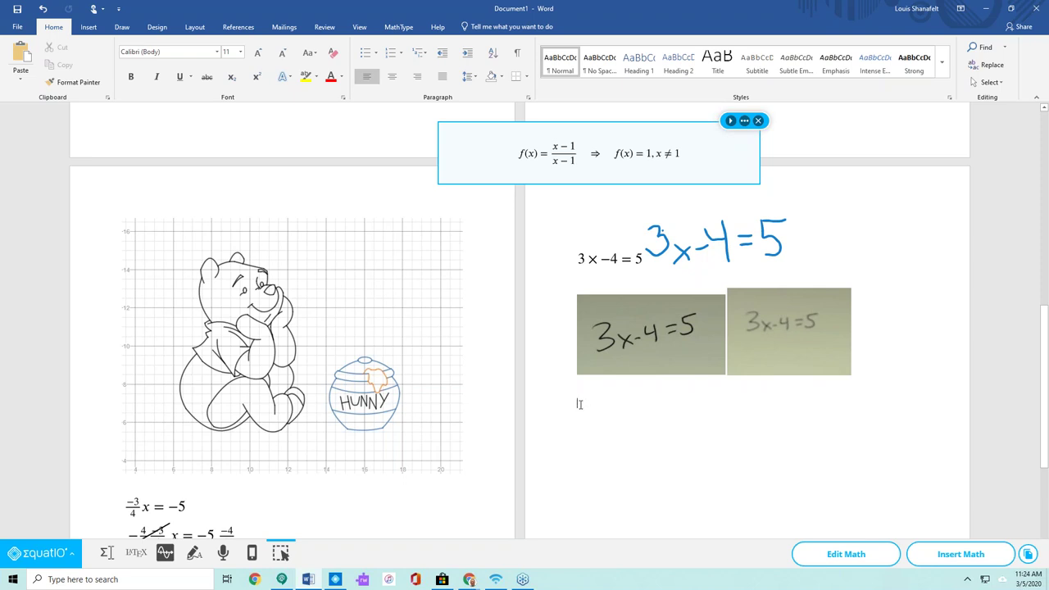
{"action": "left_click", "coordinate": [758, 121]}
{"action": "left_click", "coordinate": [760, 122]}
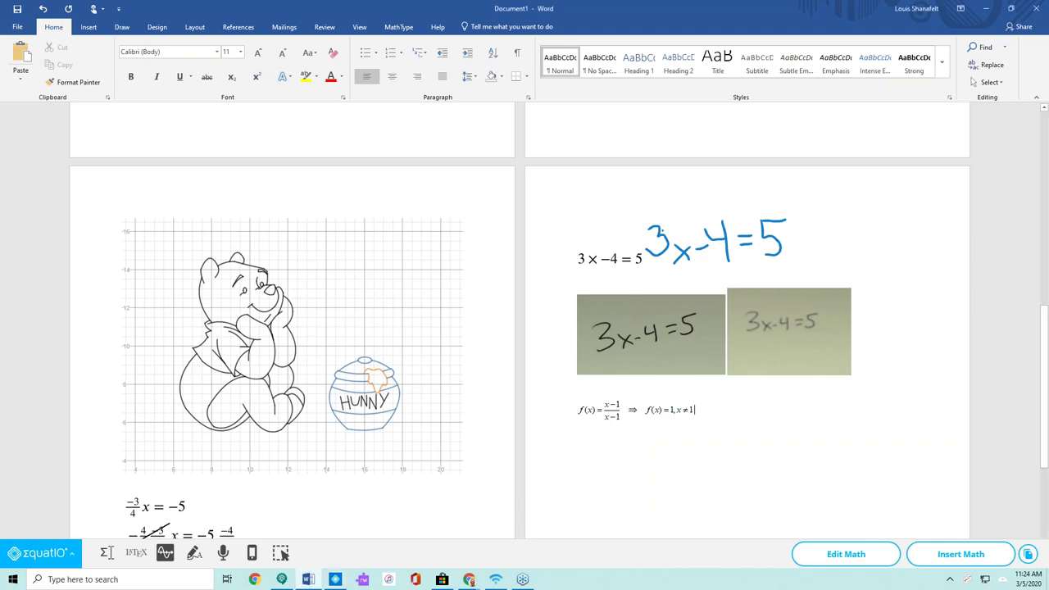
{"action": "left_click", "coordinate": [662, 410]}
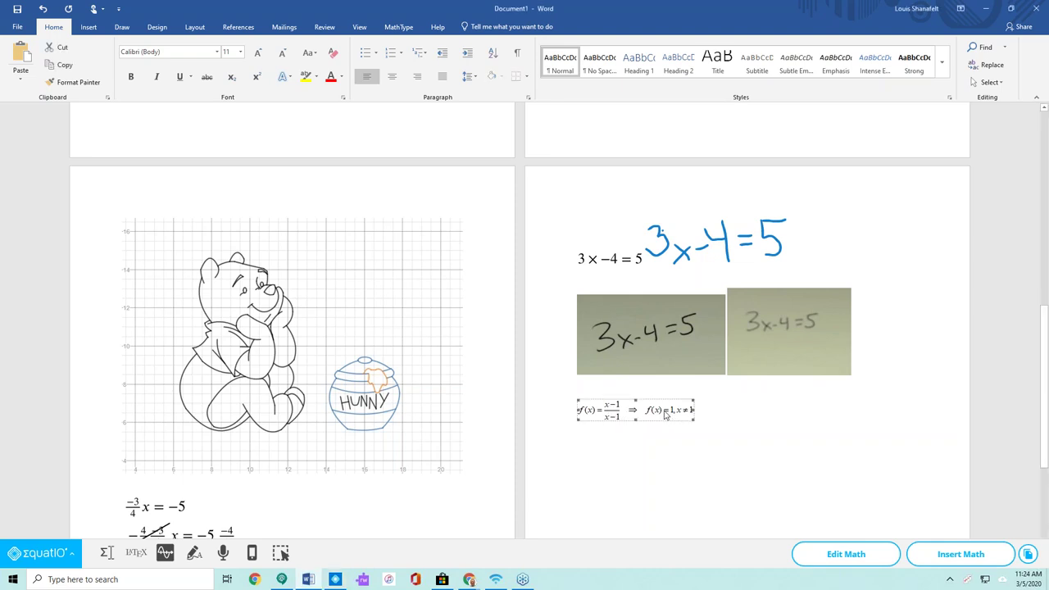
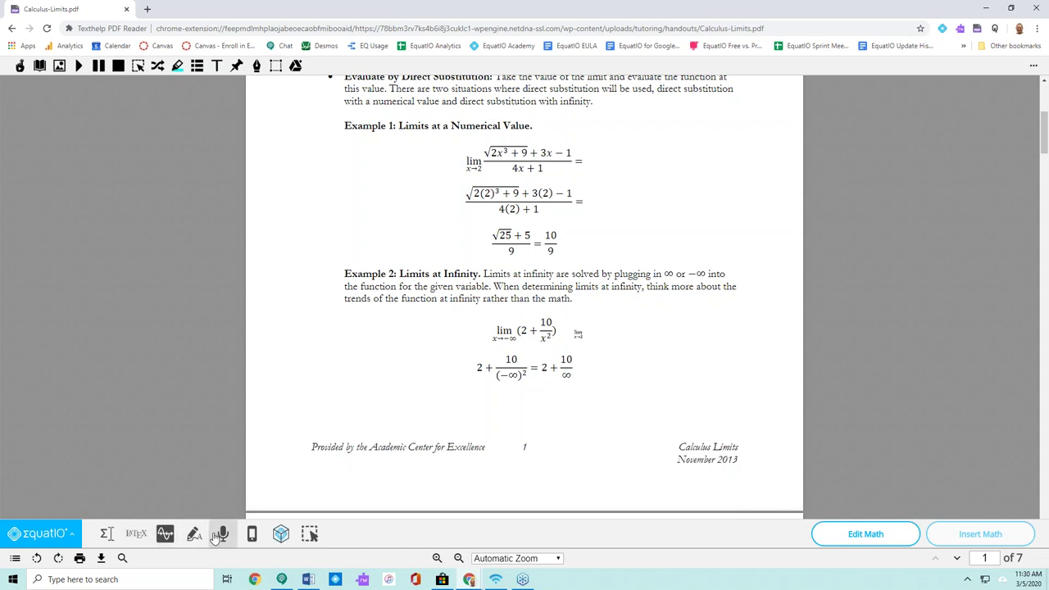
Create a limit expression (lim x→) in EquatIO's equation editor using the limit prediction and insert it into the Calculus-Limits PDF.
{"action": "left_click", "coordinate": [107, 534]}
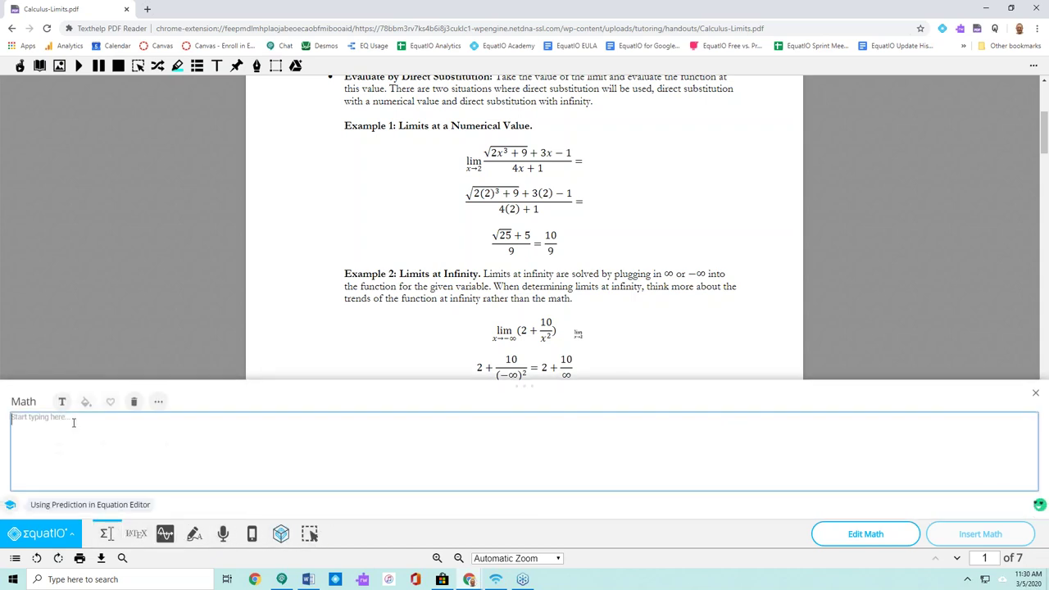
{"action": "type", "text": "lim"}
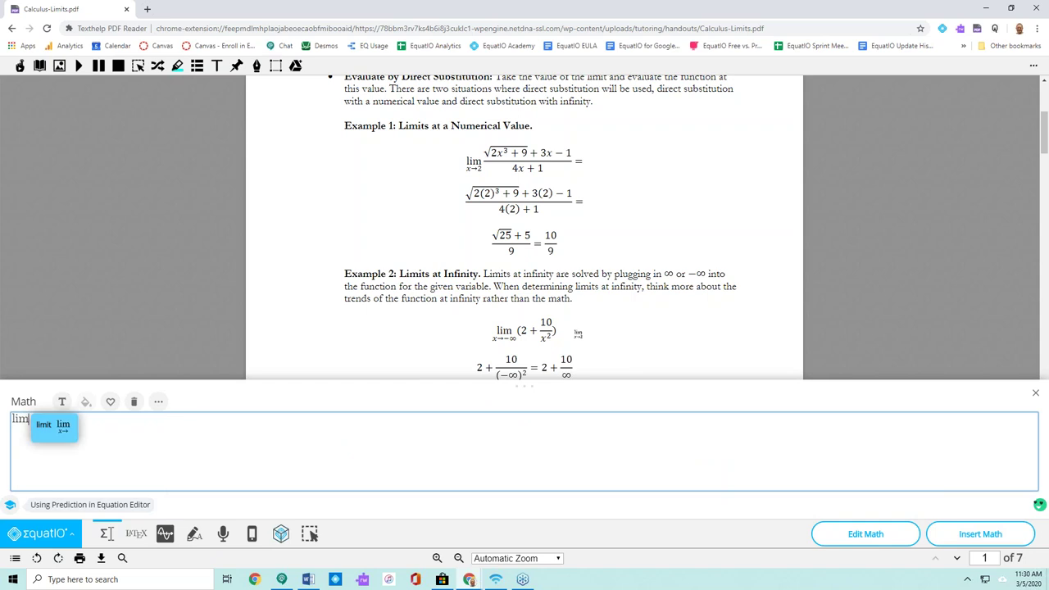
{"action": "left_click", "coordinate": [54, 429]}
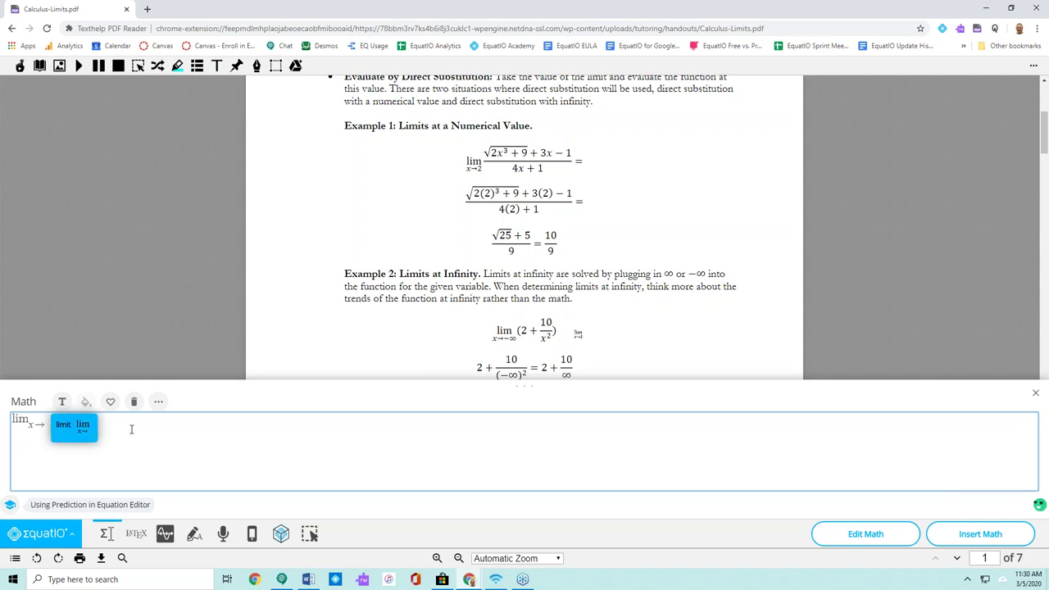
{"action": "left_click", "coordinate": [967, 534]}
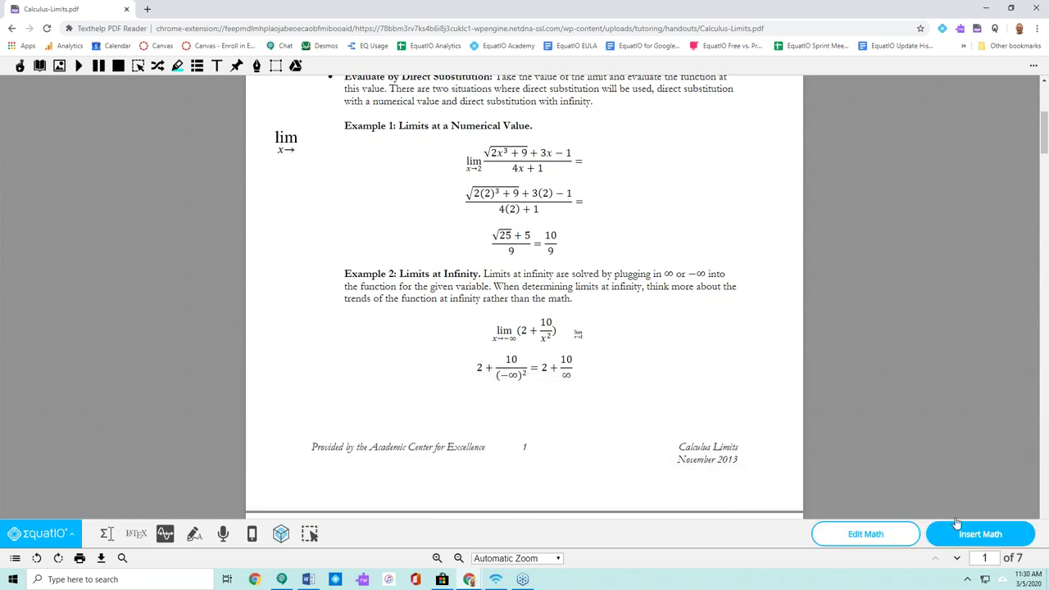
Move the inserted limit expression beside Example 1's equations, deselect it and close EquatIO.
{"action": "mouse_move", "coordinate": [289, 141]}
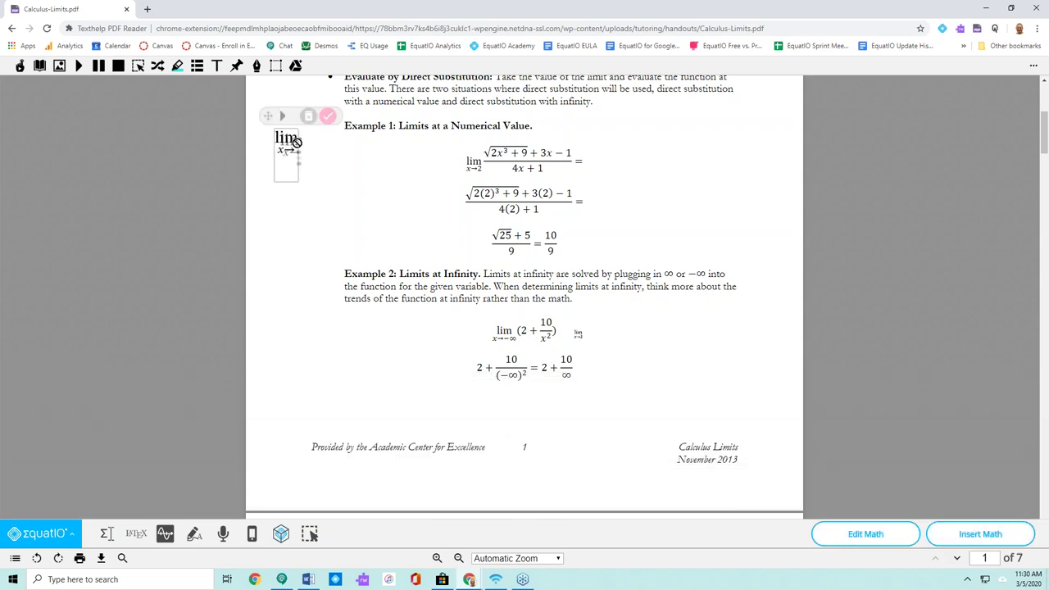
{"action": "left_click", "coordinate": [483, 167]}
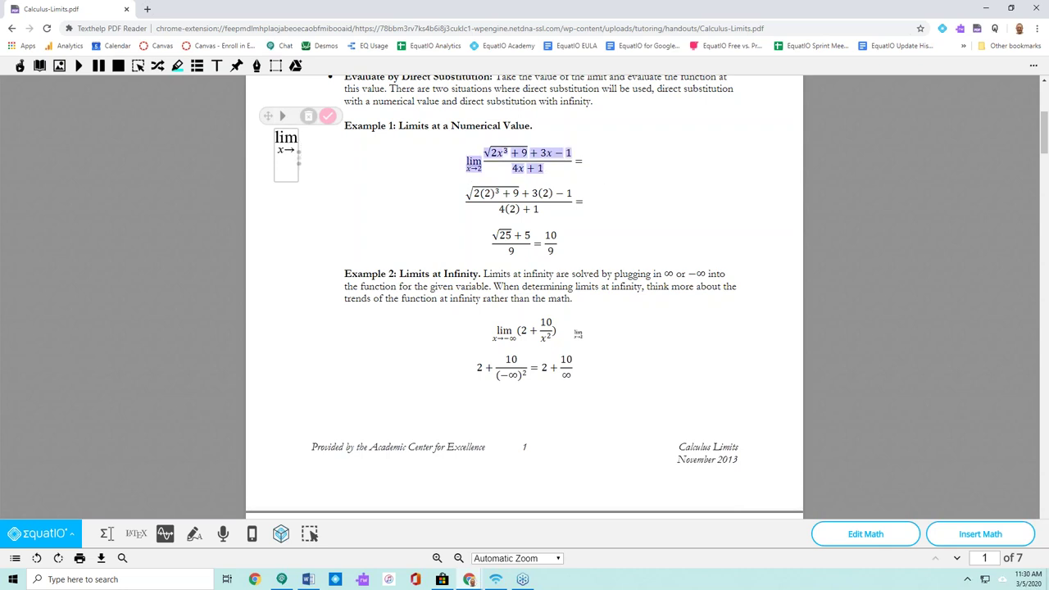
{"action": "left_click_drag", "start_coordinate": [268, 115], "coordinate": [608, 167]}
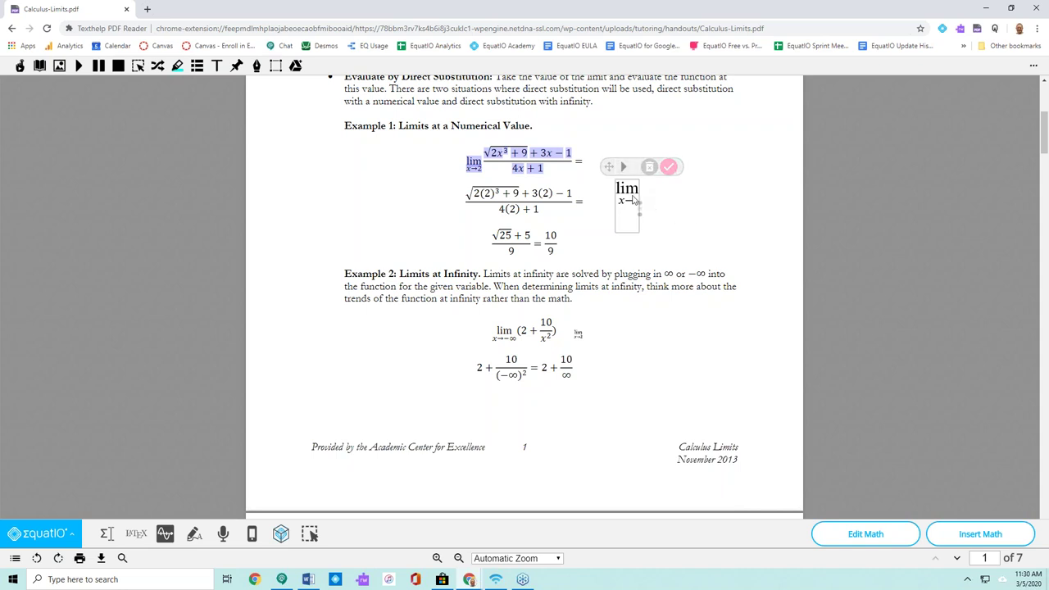
{"action": "left_click", "coordinate": [418, 179]}
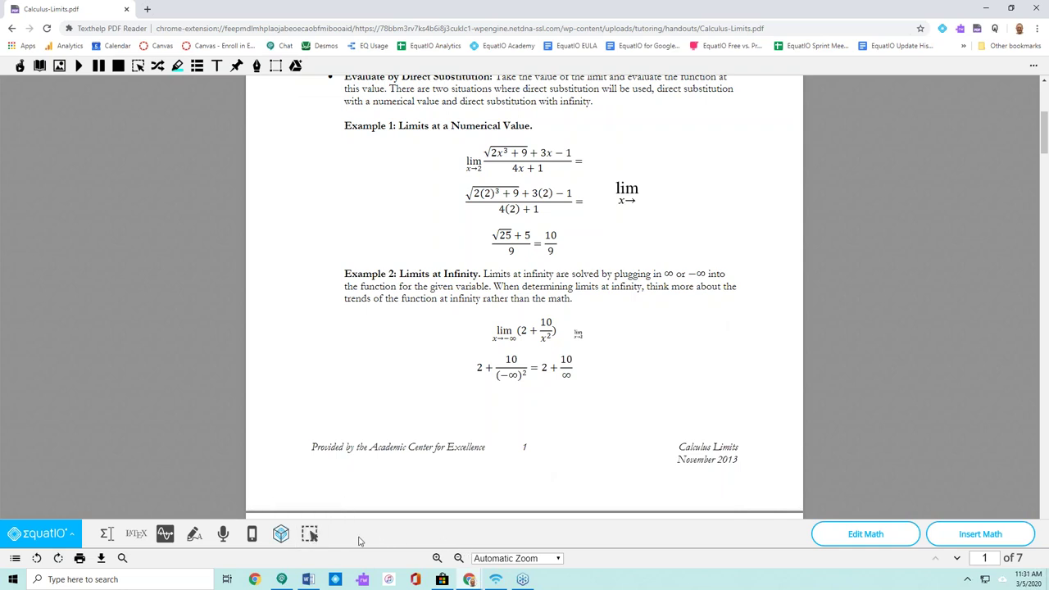
{"action": "left_click", "coordinate": [67, 534]}
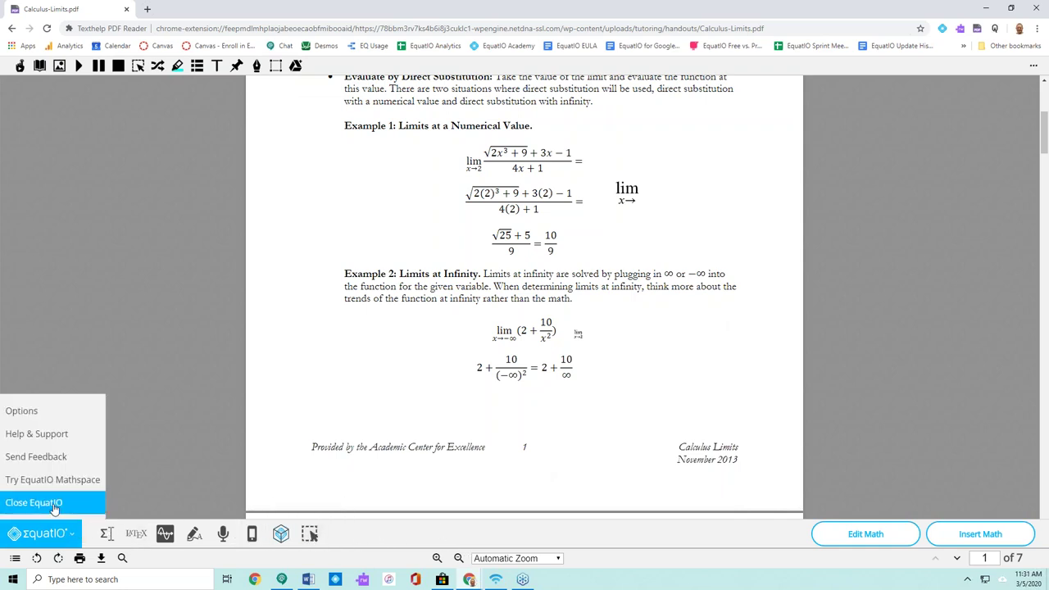
{"action": "left_click", "coordinate": [51, 505]}
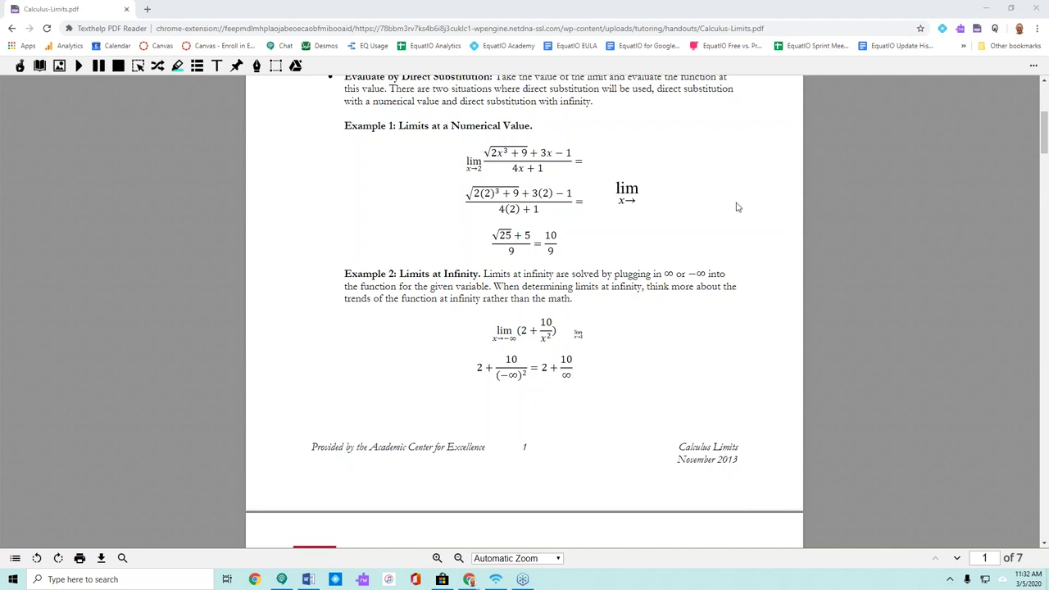
Go to the EquatIO Mathspace dashboard from the browser's bookmarks.
{"action": "left_click", "coordinate": [426, 9]}
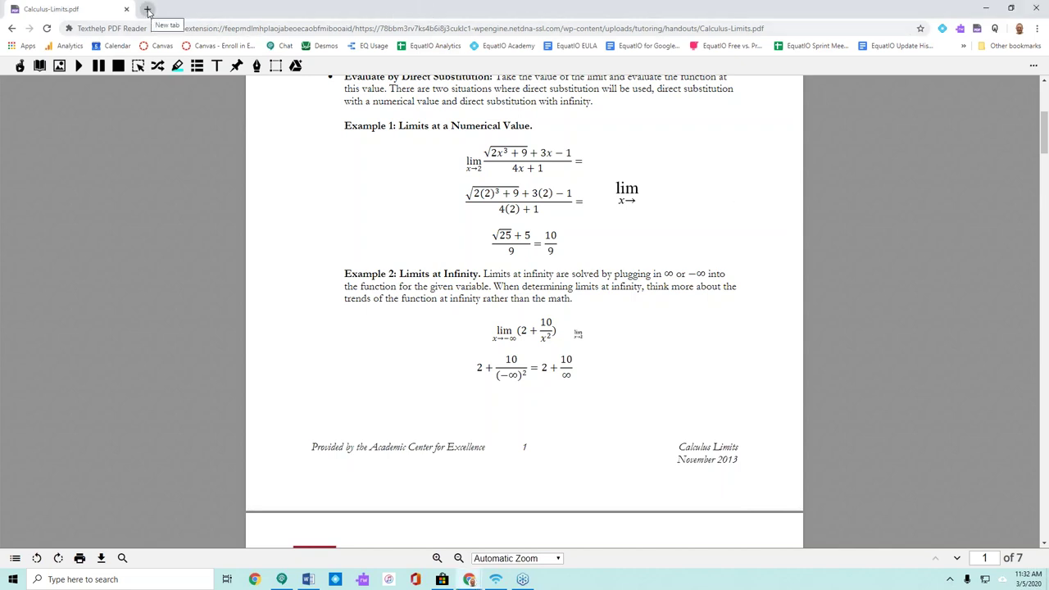
{"action": "left_click", "coordinate": [964, 46]}
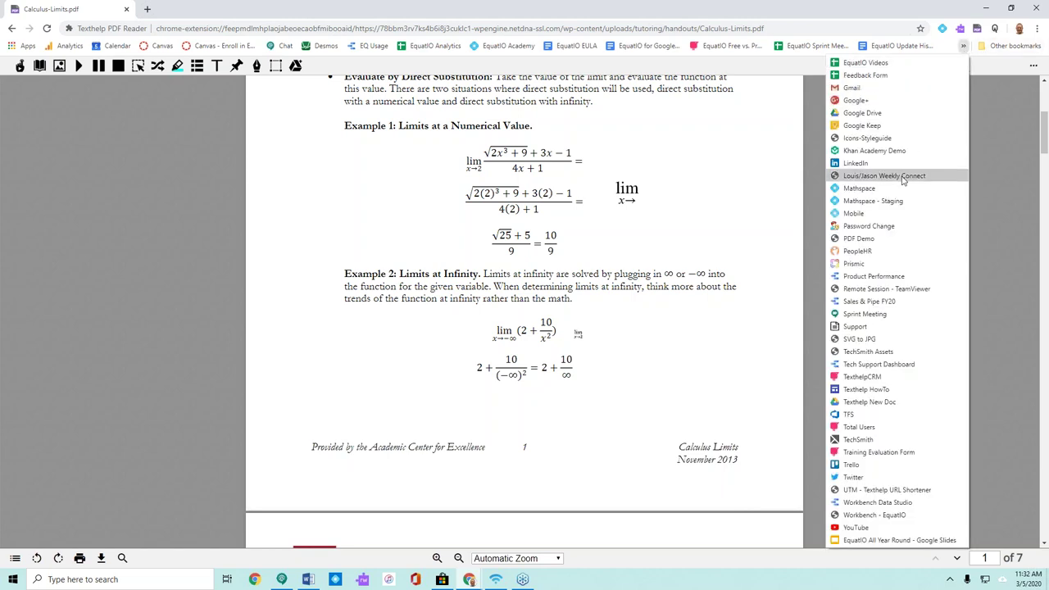
{"action": "left_click", "coordinate": [864, 192]}
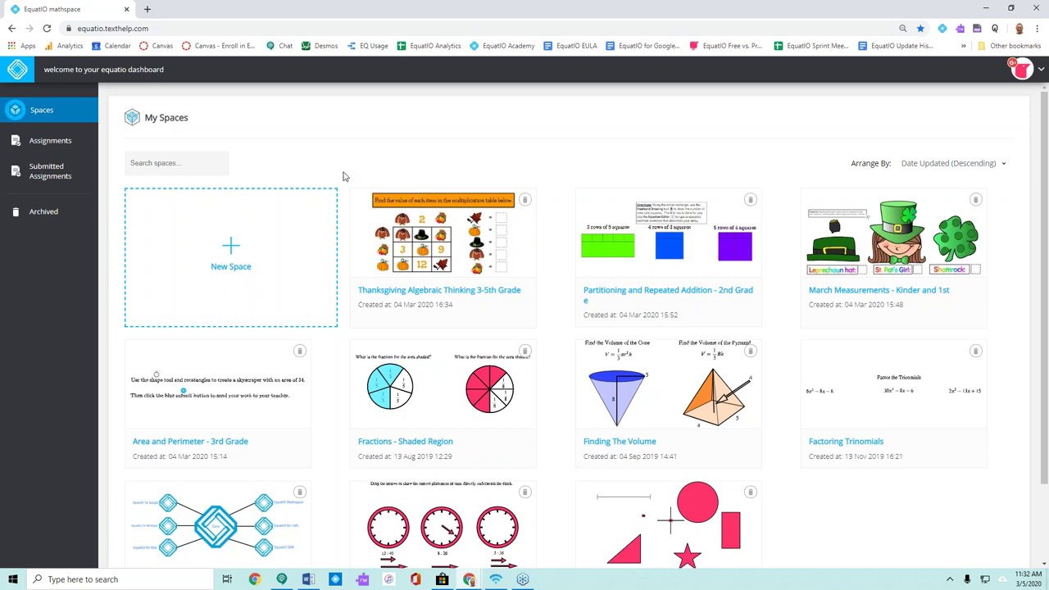
{"action": "left_click", "coordinate": [123, 28]}
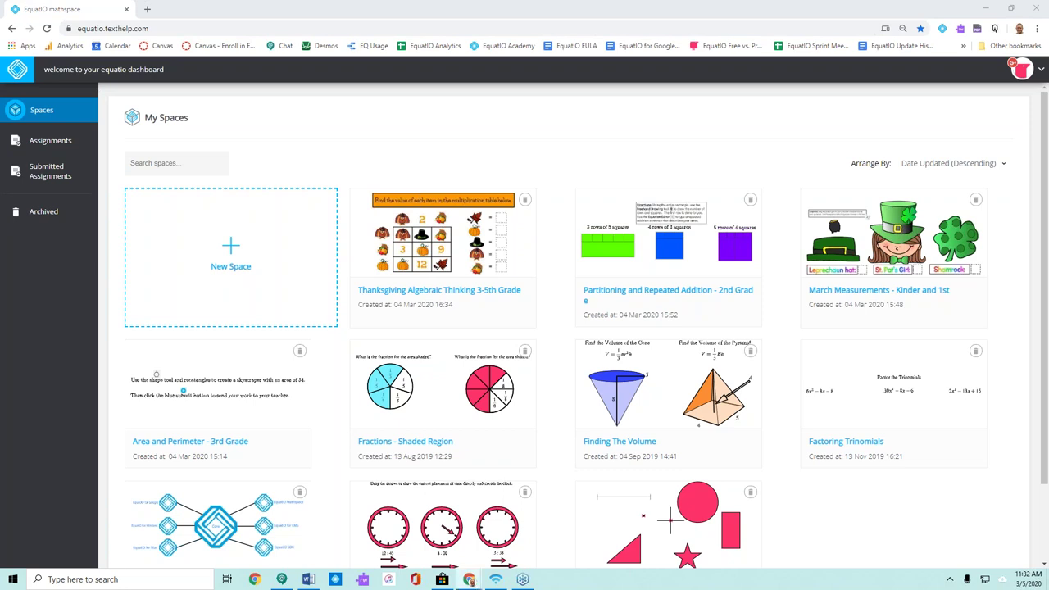
Browse the saved spaces on the dashboard and open the Algebra Tiles space.
{"action": "scroll", "coordinate": [526, 278], "scroll_direction": "down", "scroll_amount": 1}
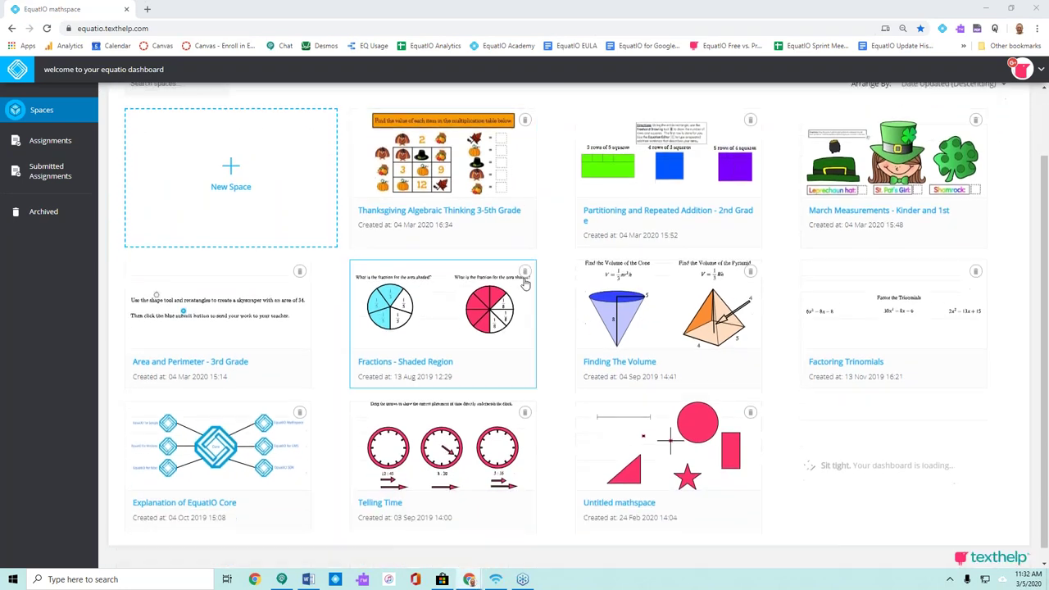
{"action": "scroll", "coordinate": [523, 285], "scroll_direction": "down", "scroll_amount": 4}
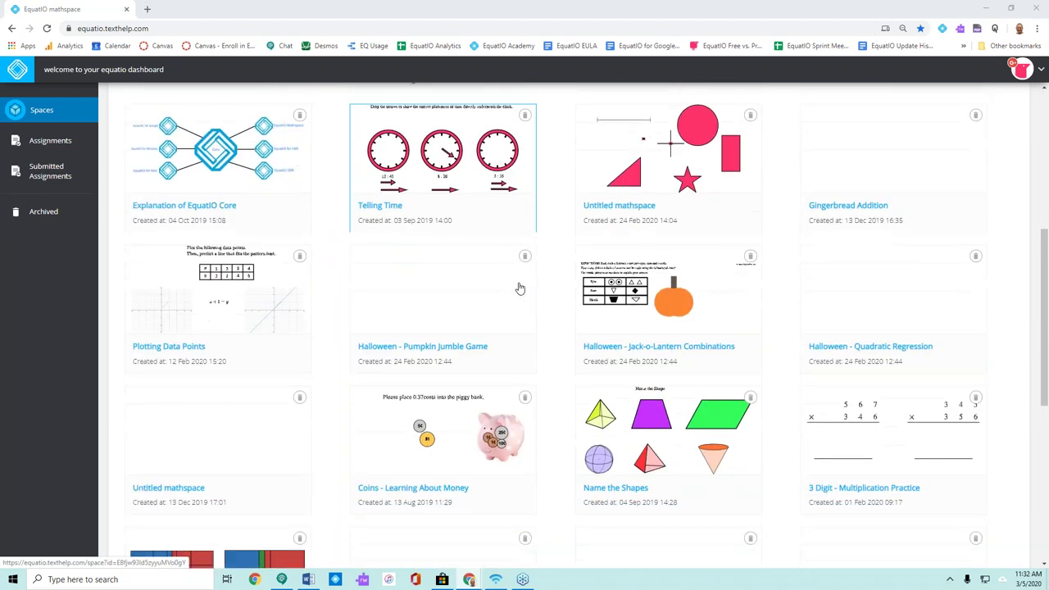
{"action": "scroll", "coordinate": [520, 287], "scroll_direction": "down", "scroll_amount": 2}
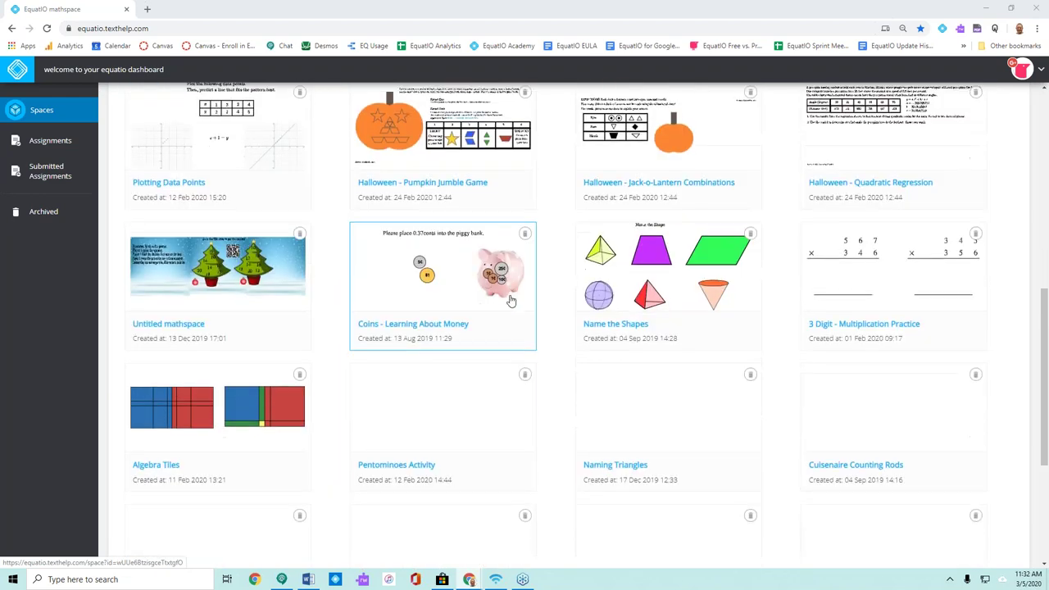
{"action": "scroll", "coordinate": [508, 302], "scroll_direction": "down", "scroll_amount": 1}
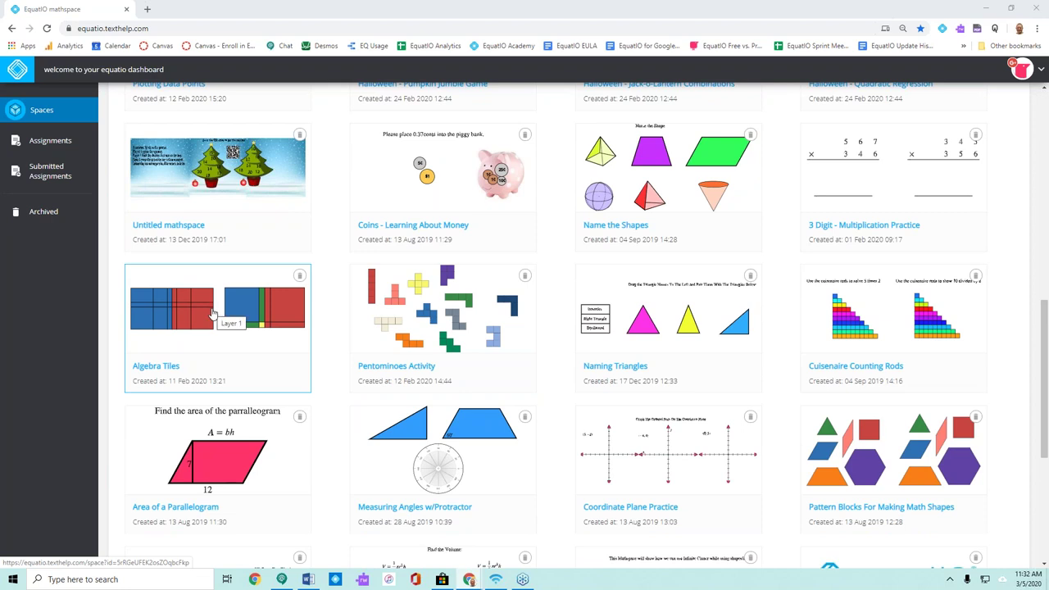
{"action": "left_click", "coordinate": [211, 313]}
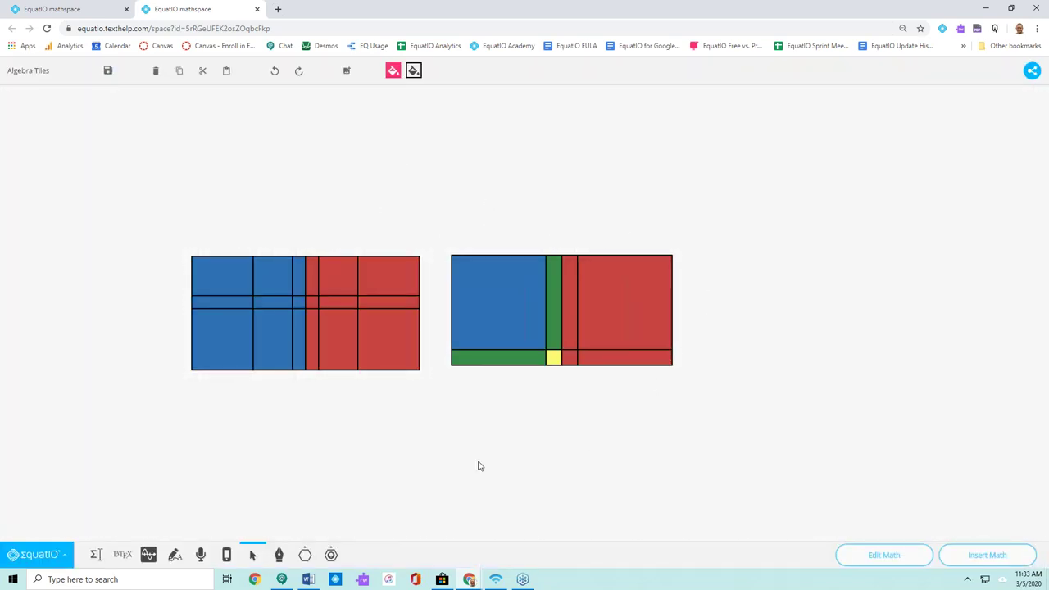
Open the full list of Mathspace shapes and look through the available manipulatives.
{"action": "left_click", "coordinate": [304, 554]}
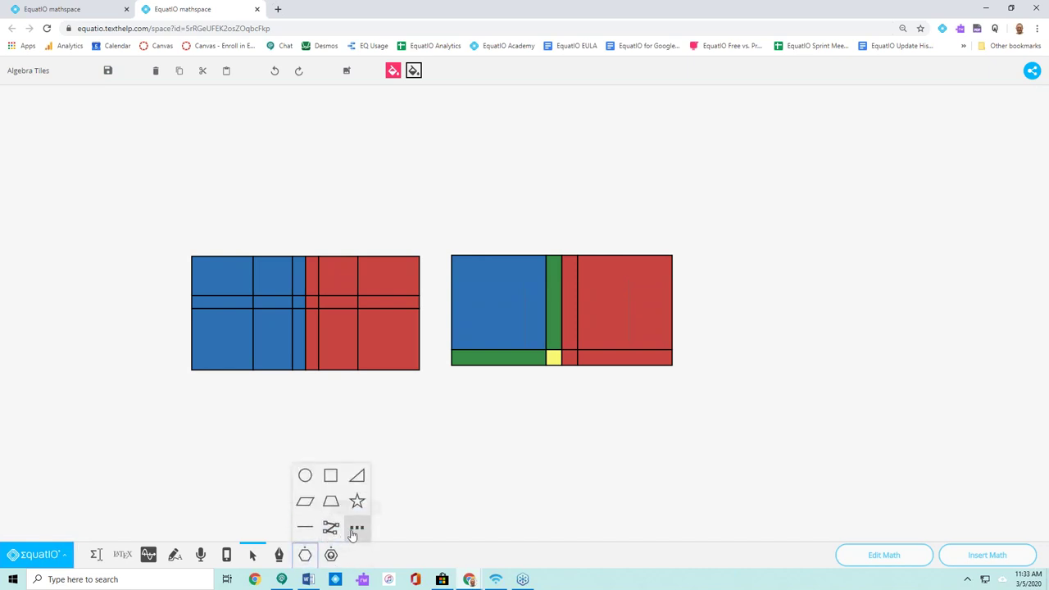
{"action": "left_click", "coordinate": [356, 531]}
{"action": "left_click_drag", "start_coordinate": [387, 443], "coordinate": [388, 459]}
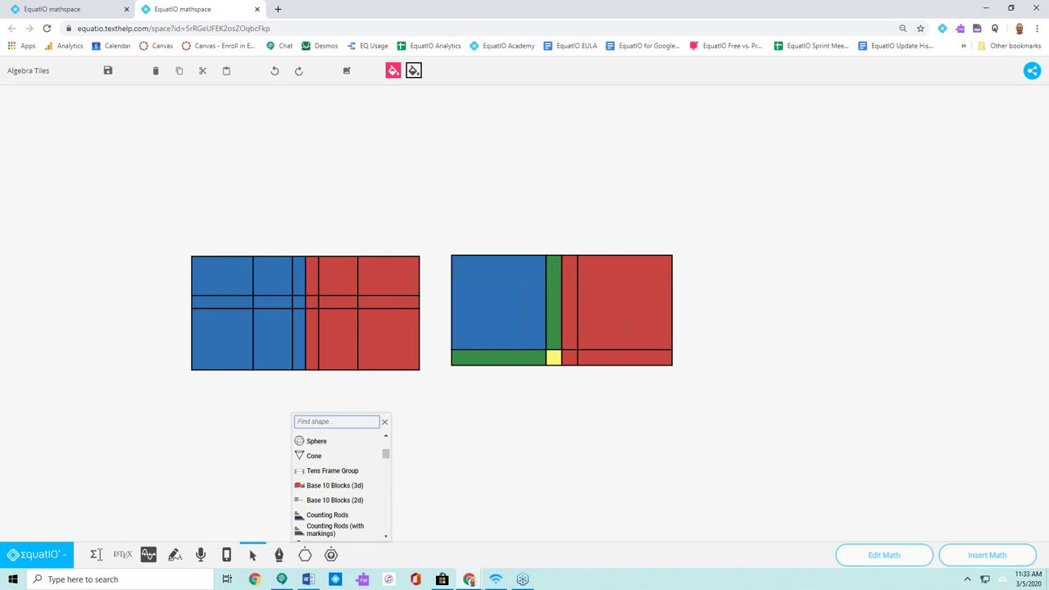
Open Canvas in a new browser tab and open the EquatIO Test Course's Order of Operations Assignment for editing.
{"action": "left_click", "coordinate": [278, 9]}
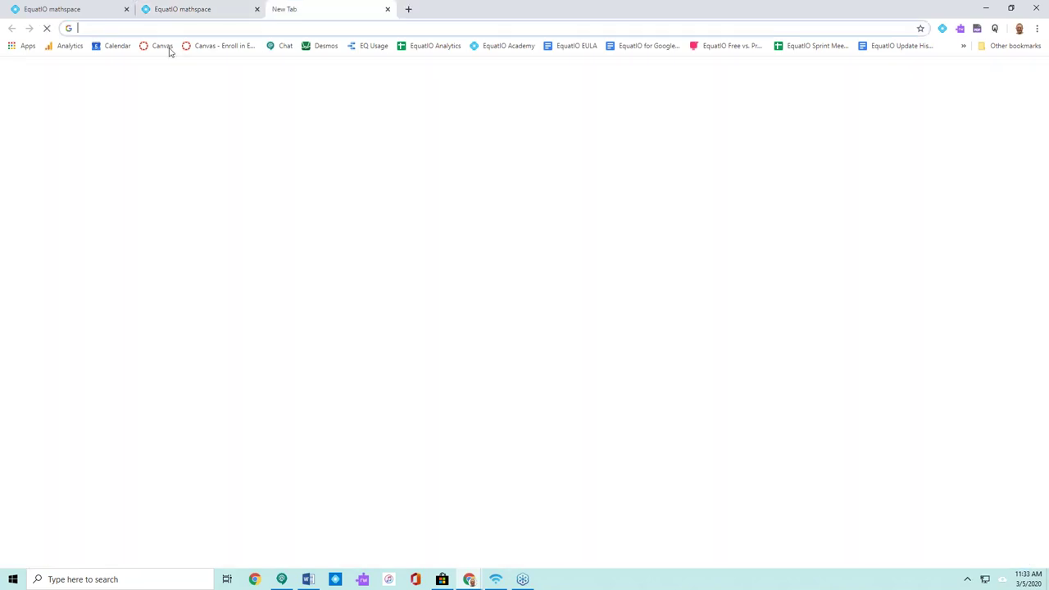
{"action": "left_click", "coordinate": [158, 46]}
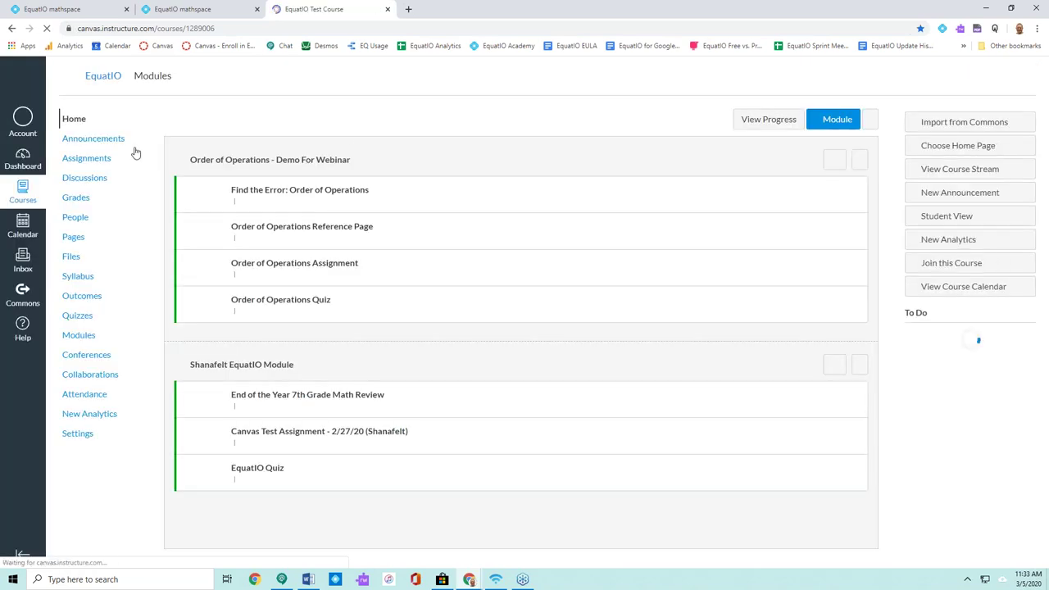
{"action": "left_click", "coordinate": [36, 156]}
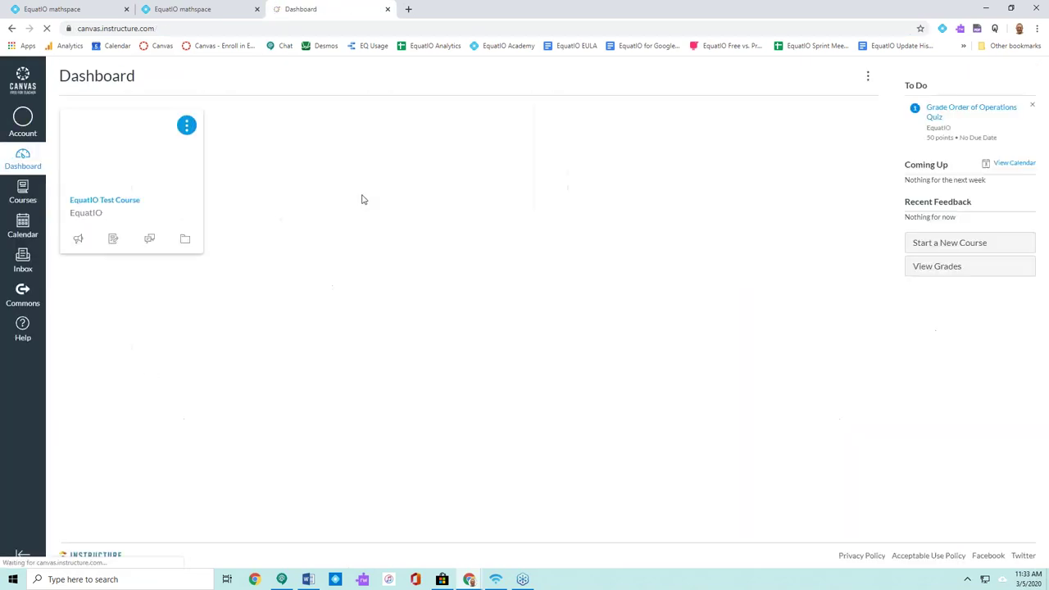
{"action": "left_click", "coordinate": [124, 204]}
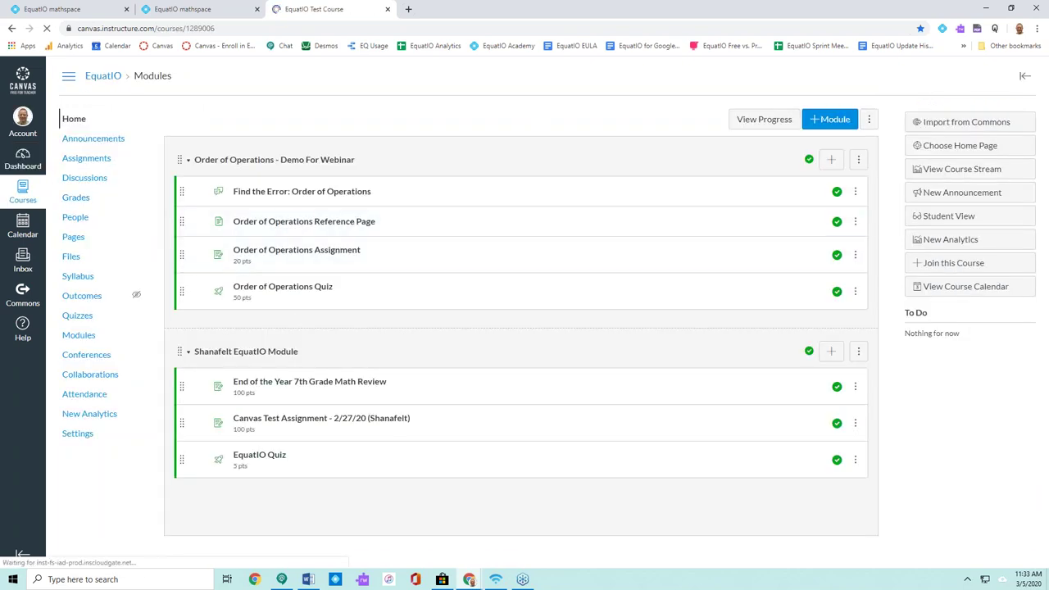
{"action": "left_click", "coordinate": [271, 255]}
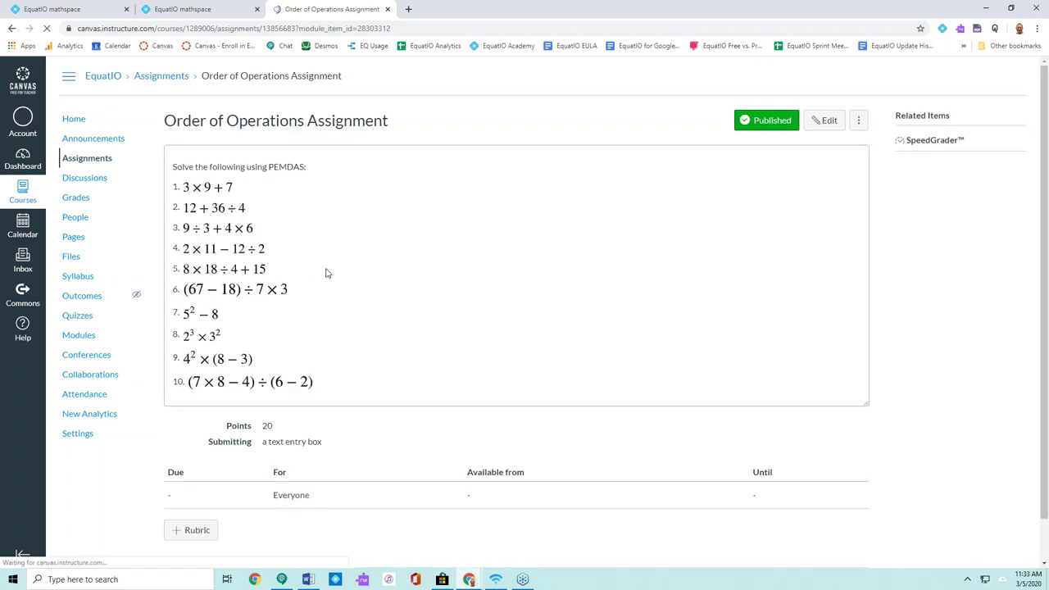
{"action": "left_click", "coordinate": [818, 128]}
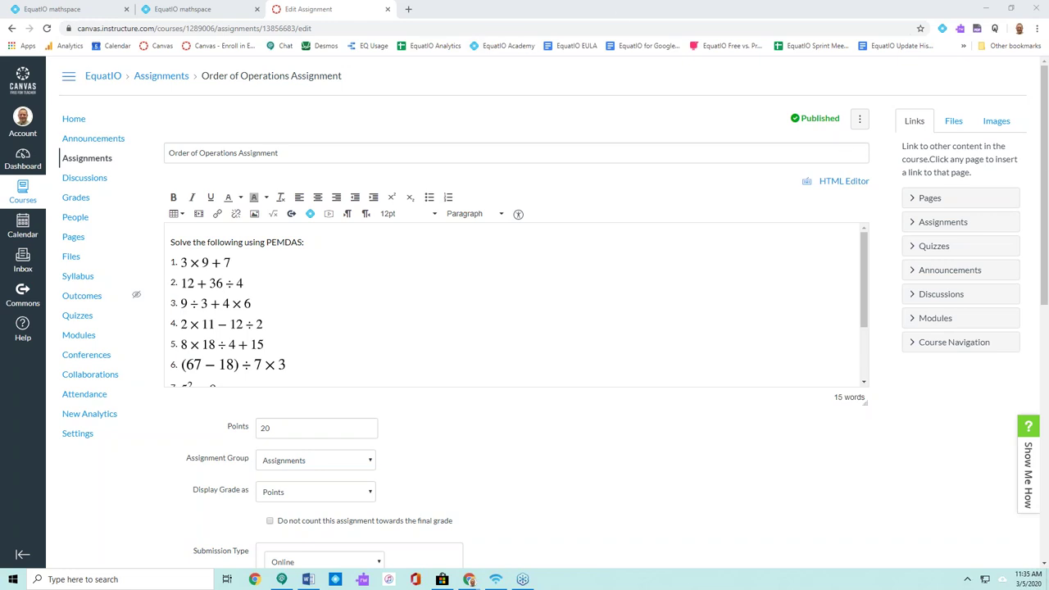
Switch to the EquatIO Windows & Mac Desktop Application Slidedeck in Google Slides and show slide 2 with the text.help/EquatIODesktop link.
{"action": "left_click", "coordinate": [986, 8]}
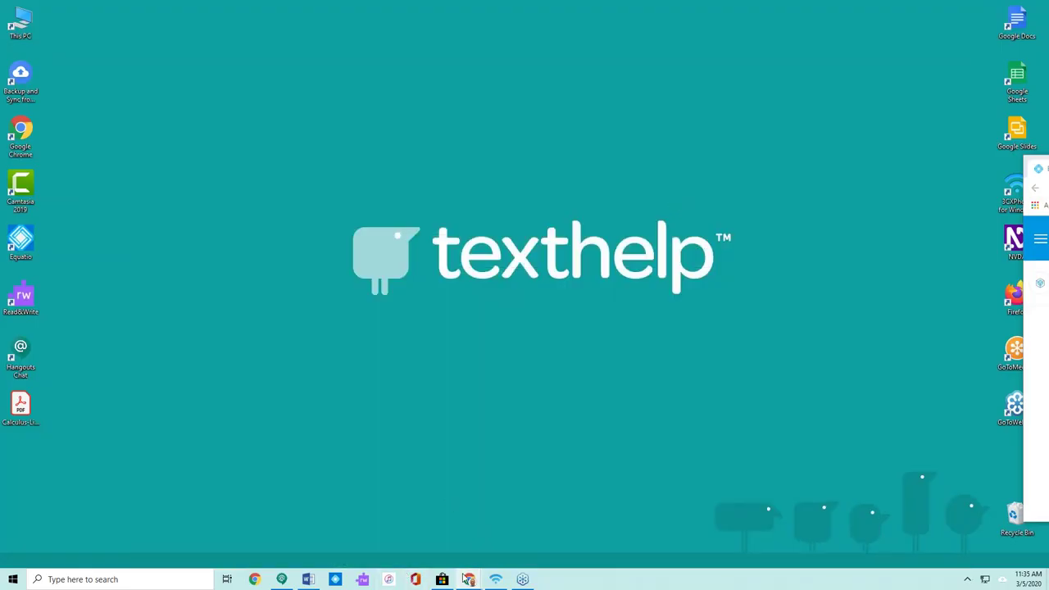
{"action": "mouse_move", "coordinate": [469, 579]}
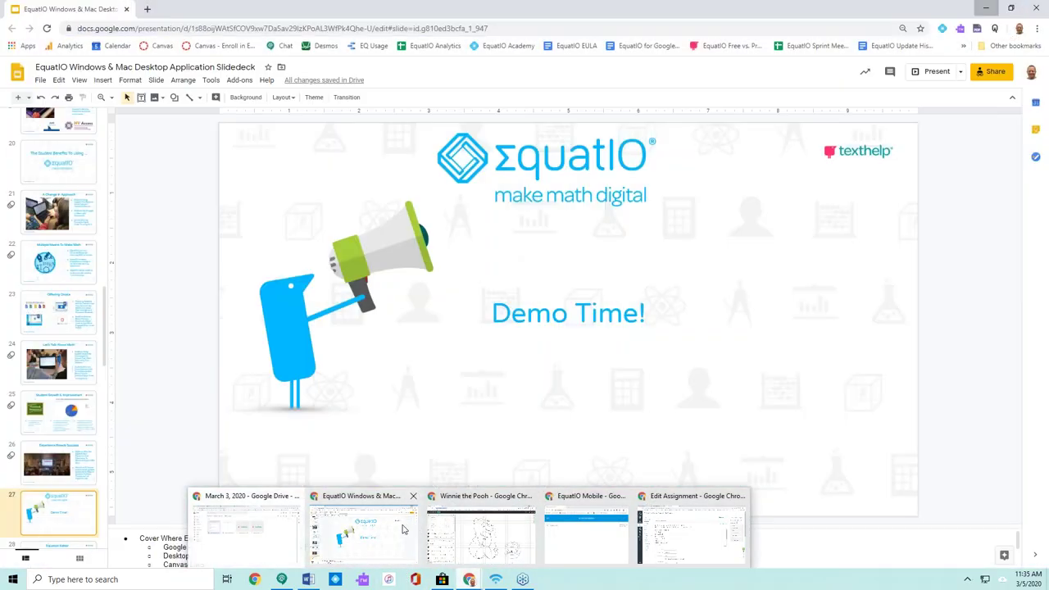
{"action": "left_click", "coordinate": [401, 528]}
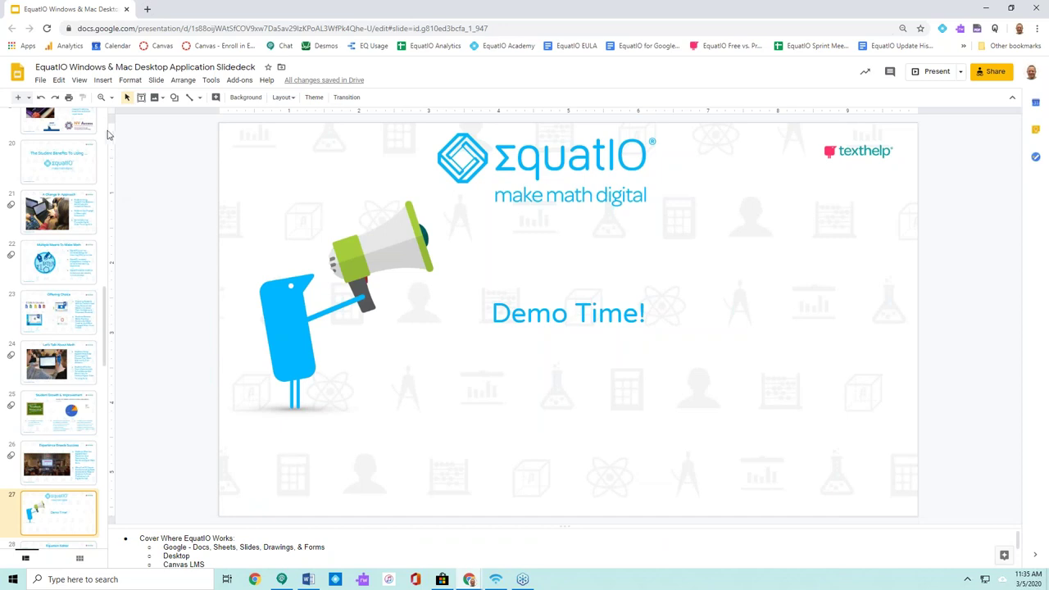
{"action": "scroll", "coordinate": [105, 123], "scroll_direction": "up", "scroll_amount": 10}
{"action": "left_click", "coordinate": [52, 190]}
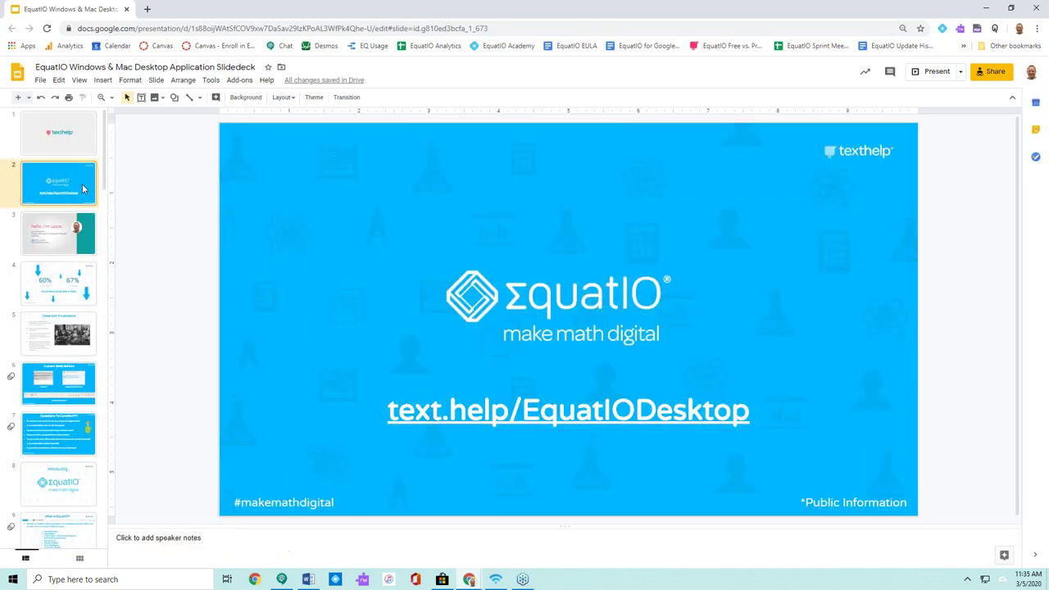